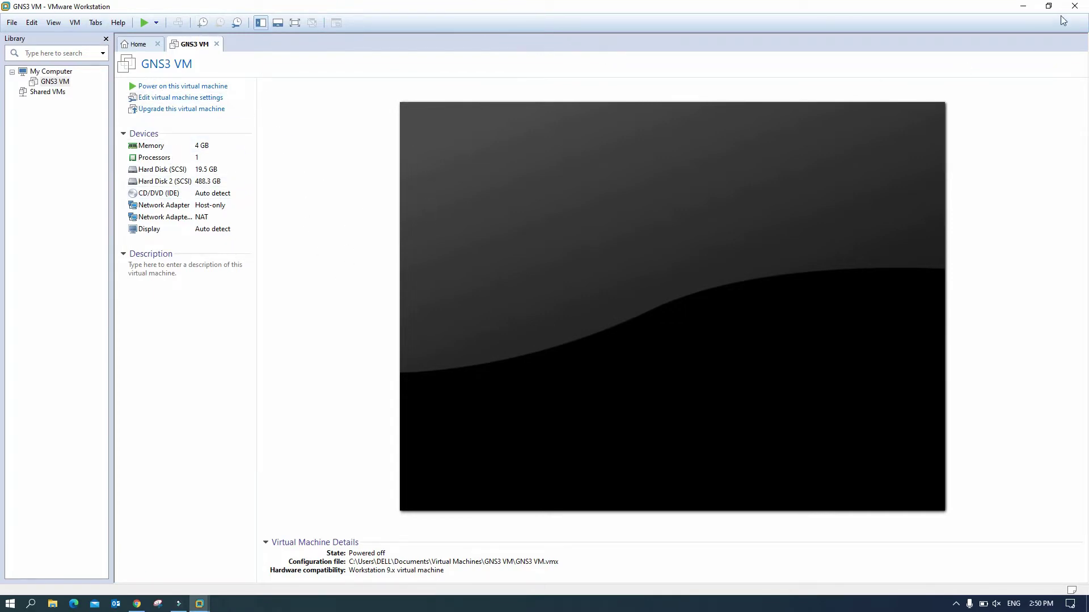
- Minimize the VMware Workstation window showing the powered-off GNS3 VM to reveal the desktop
left_click(1023, 5)
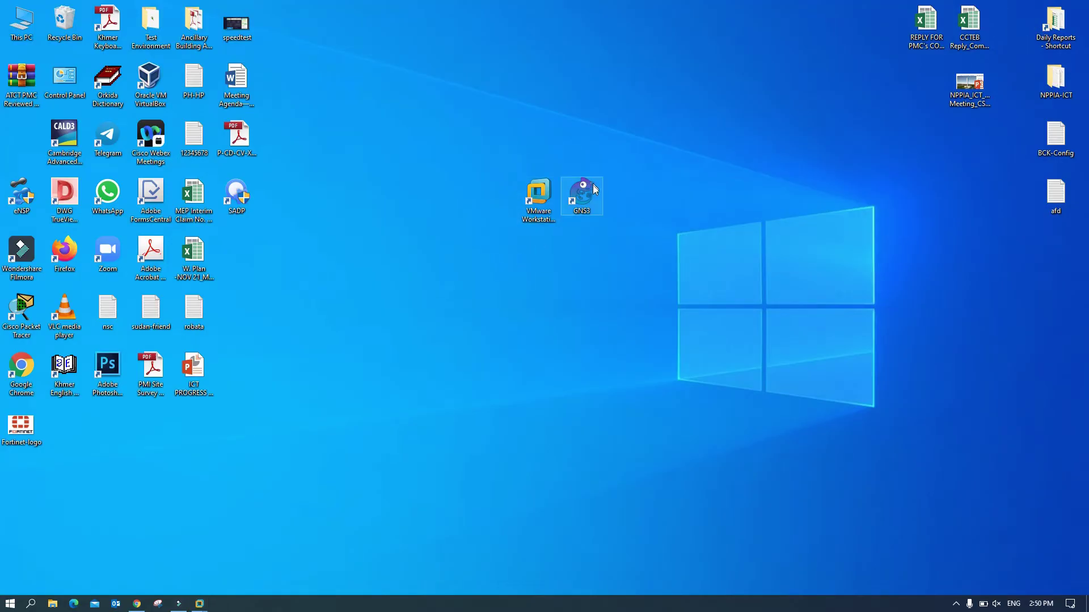
- Restore VMware Workstation from the taskbar and open the GNS3 VM's details
left_click(537, 192)
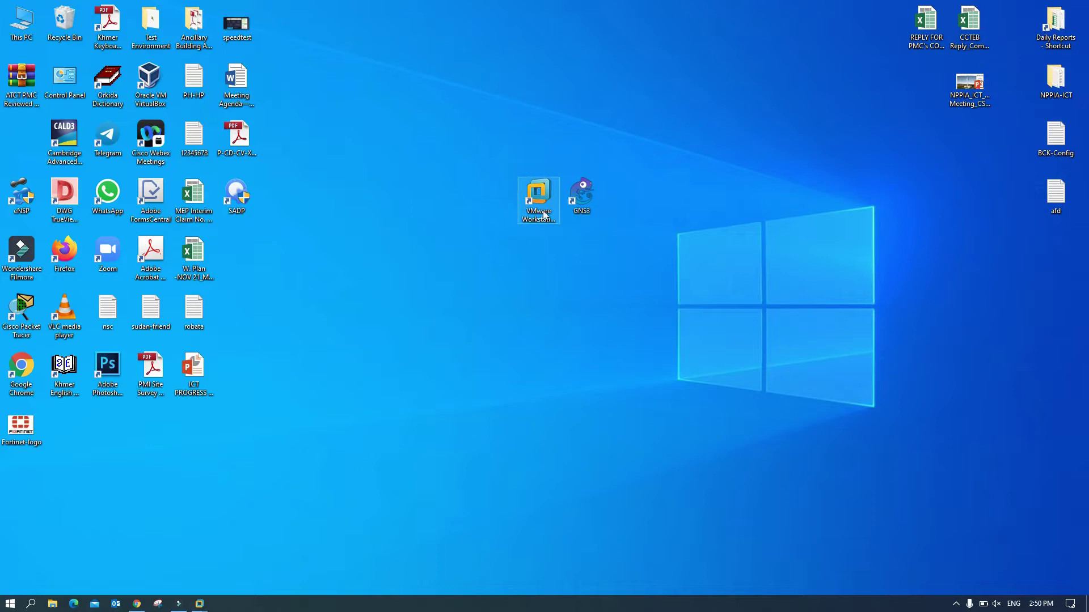
left_click(369, 503)
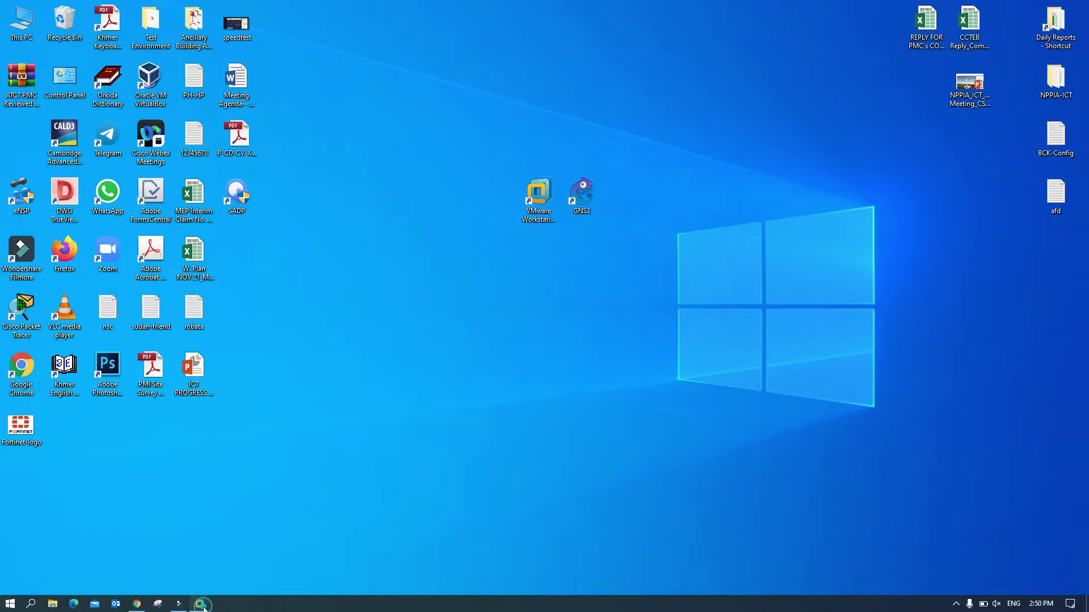
mouse_move(203, 605)
left_click(178, 546)
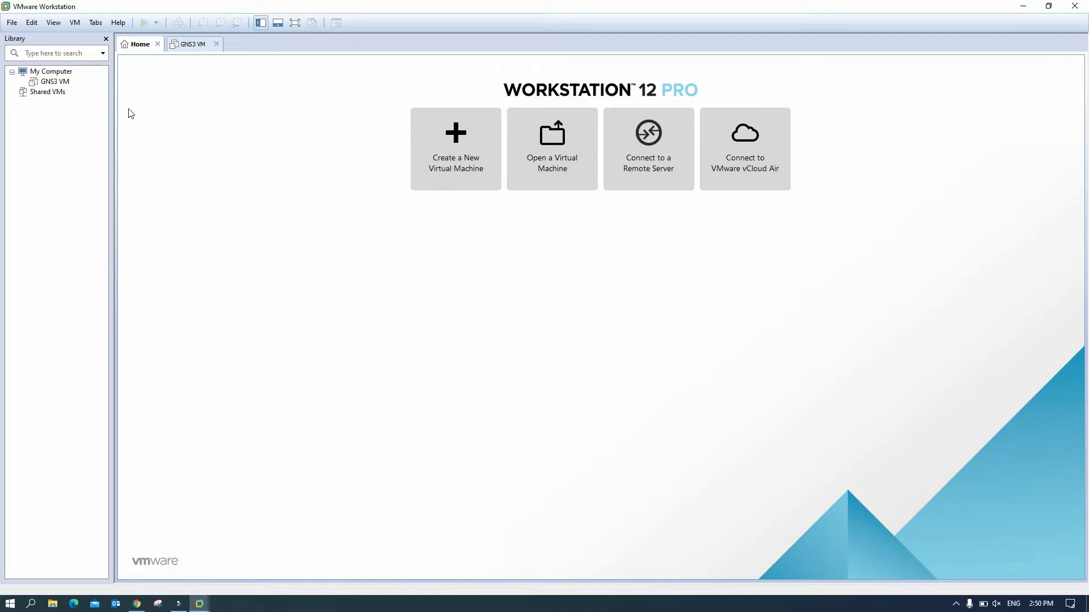
left_click(54, 82)
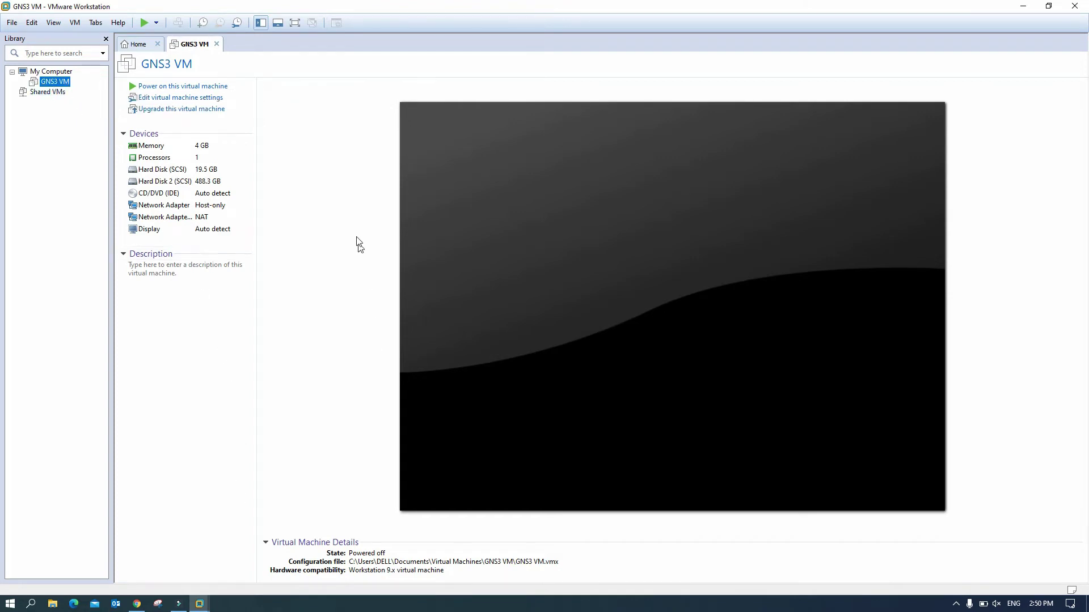
- Review the GNS3 VM's Host-only and NAT adapters, closing its hardware settings unchanged
left_click(1022, 10)
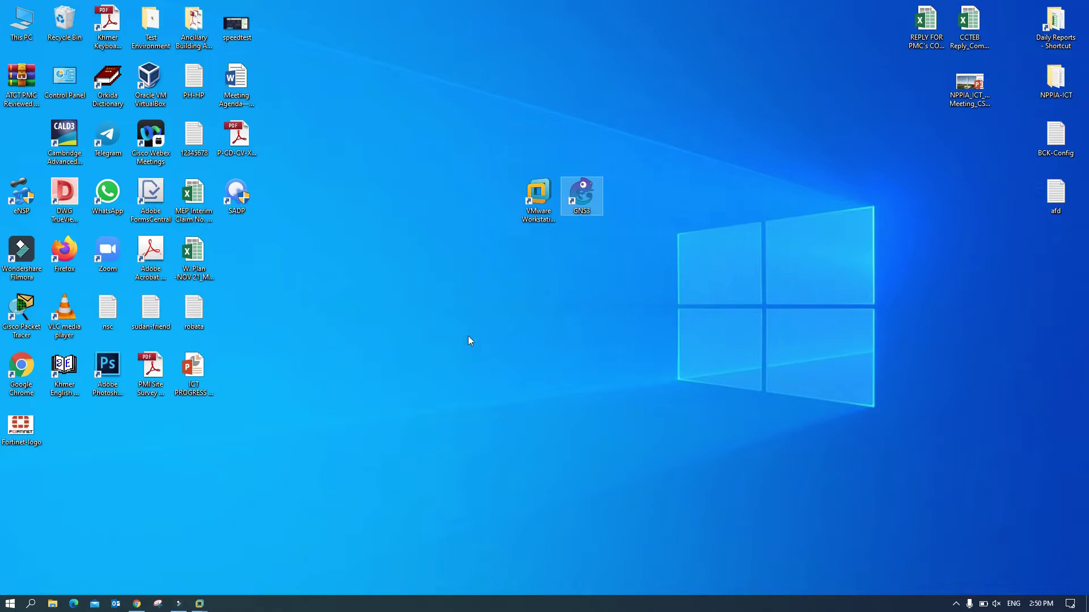
mouse_move(201, 605)
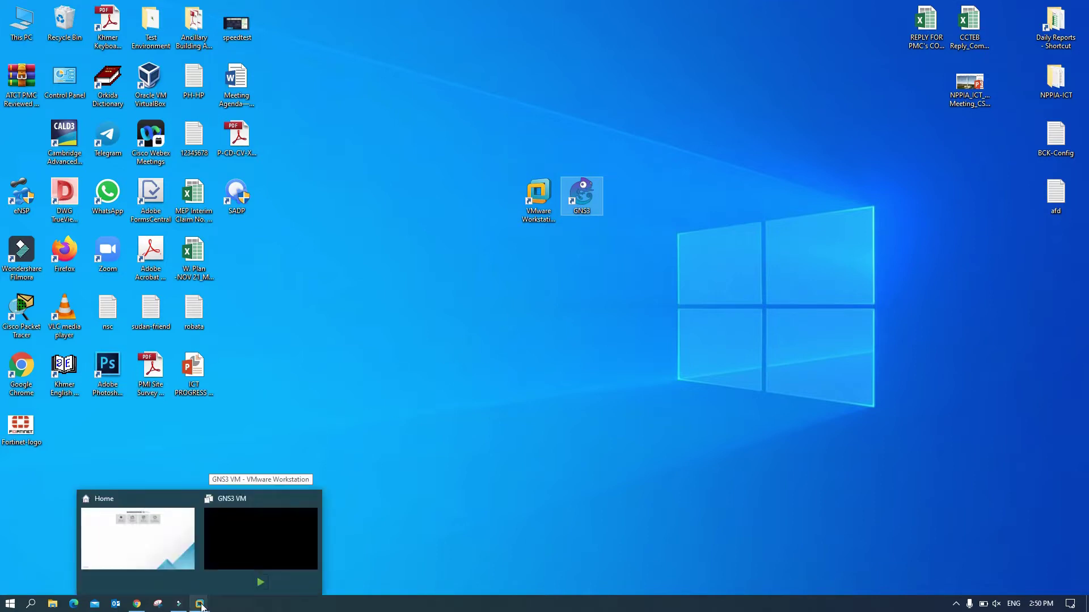
left_click(226, 545)
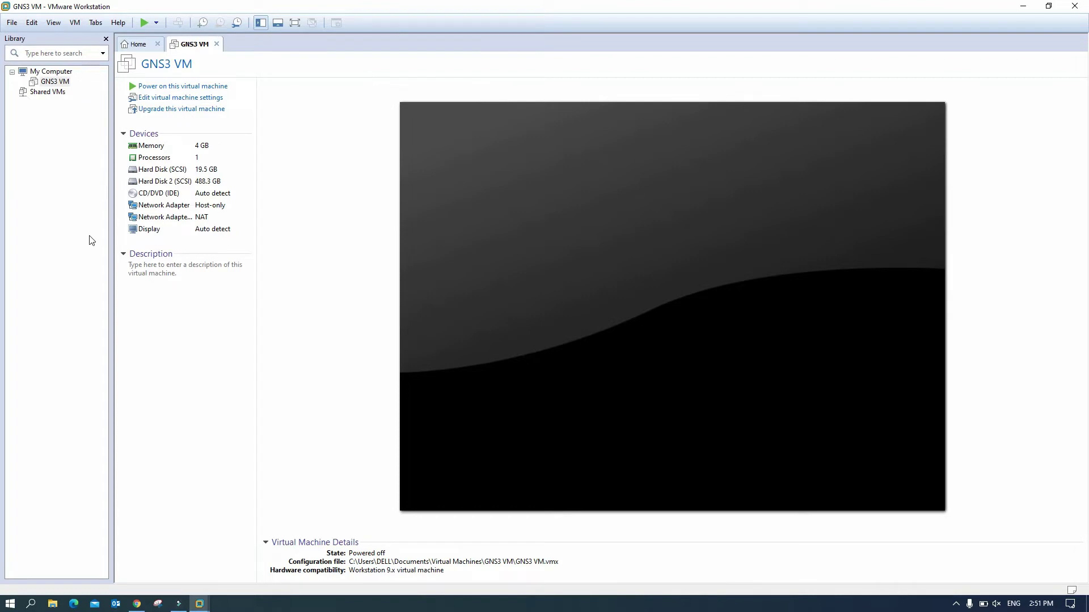
left_click(179, 221)
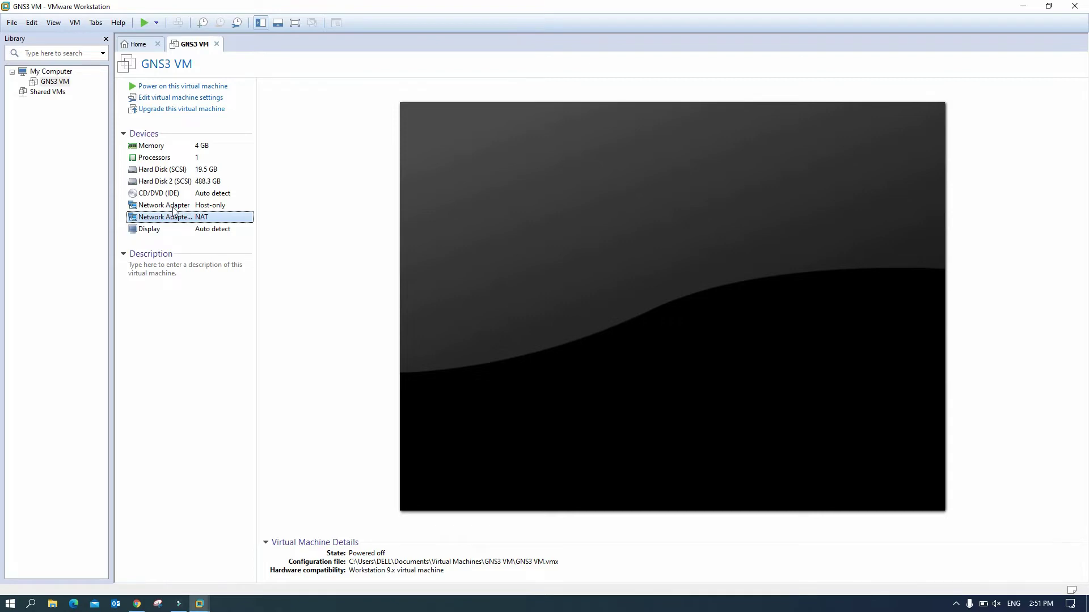
double_click(173, 215)
left_click(732, 130)
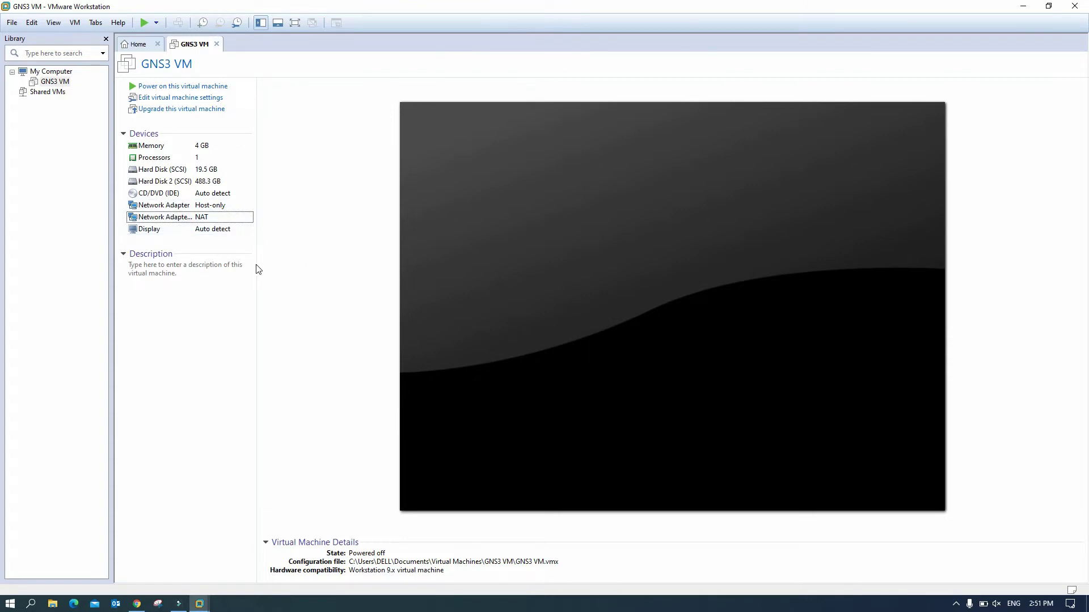
left_click(956, 603)
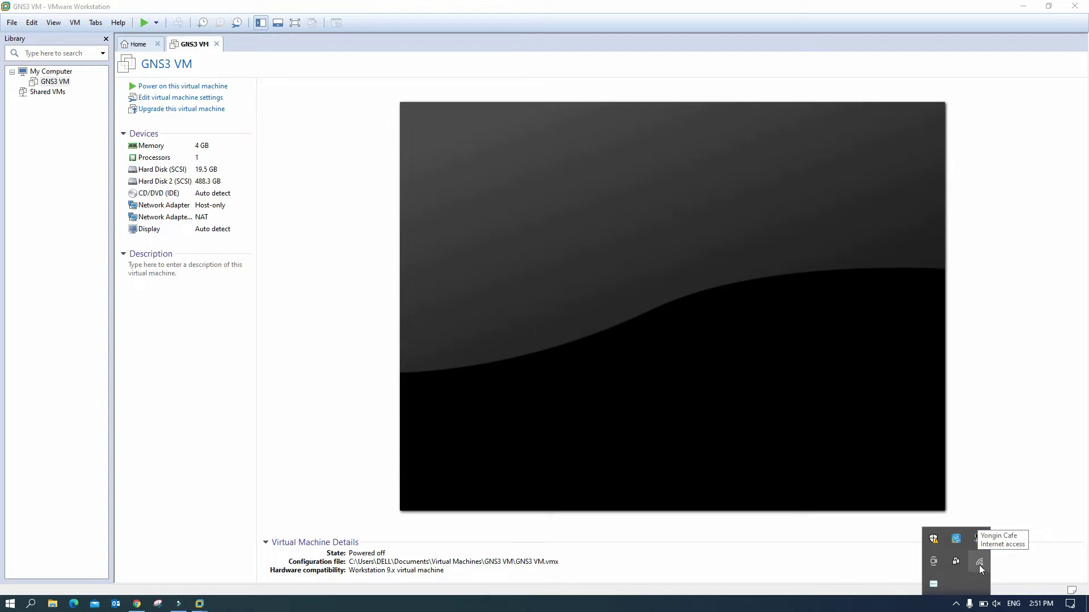
left_click(876, 611)
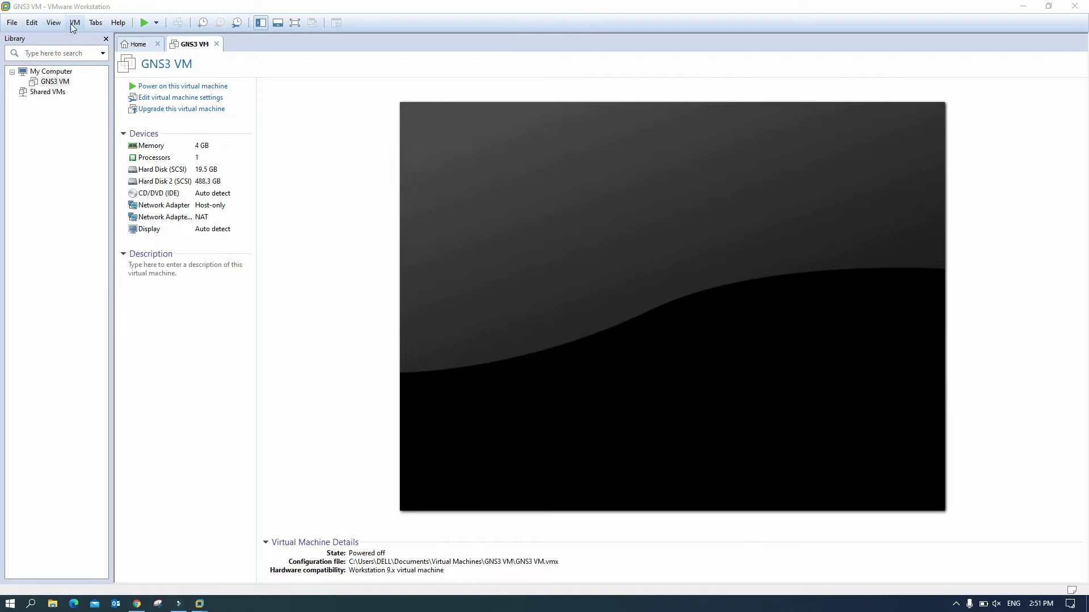
- Open the Virtual Network Editor, compare VMnet1 and VMnet8, and unlock changes with administrator rights
left_click(32, 22)
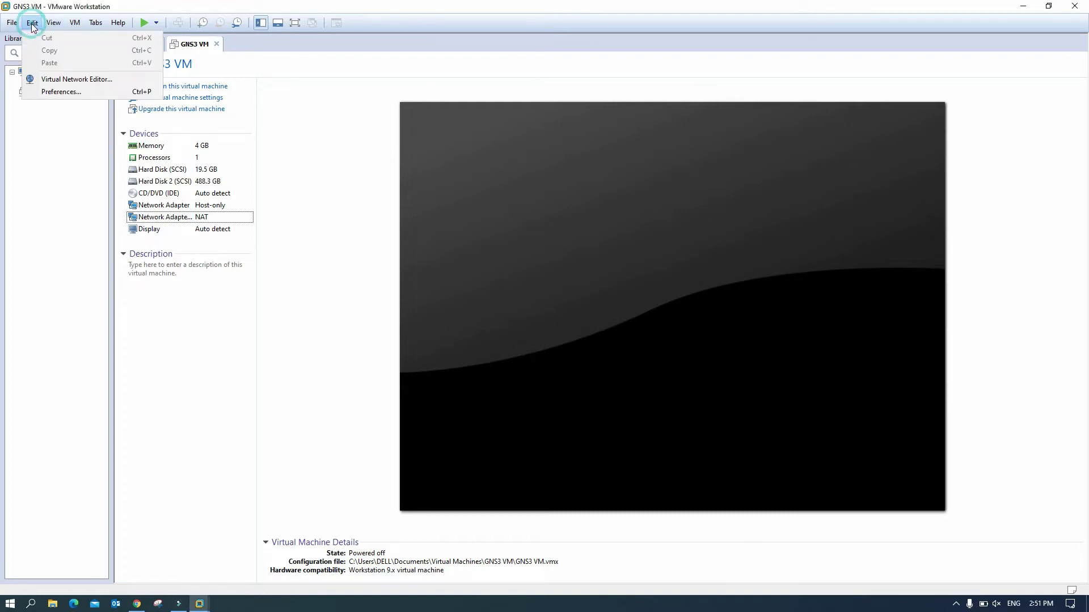
left_click(92, 80)
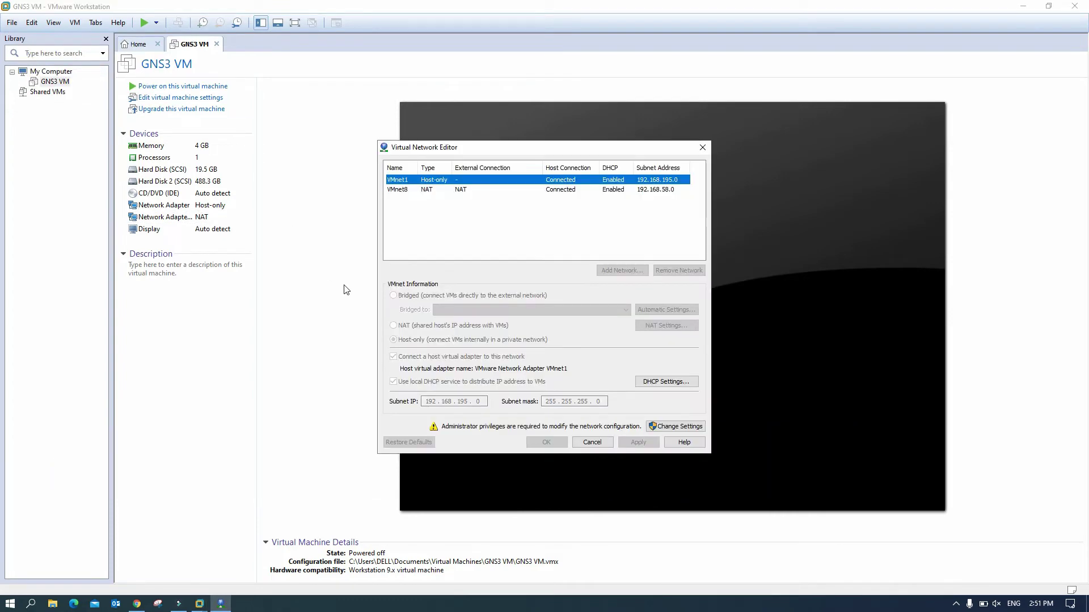
left_click(458, 189)
left_click(458, 180)
left_click(467, 189)
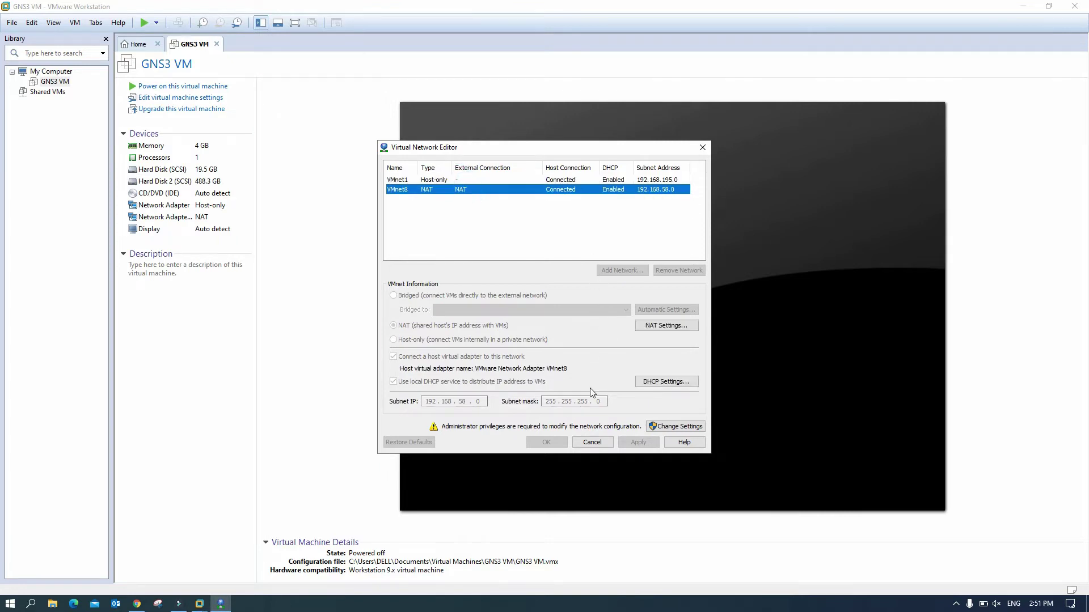
left_click(676, 427)
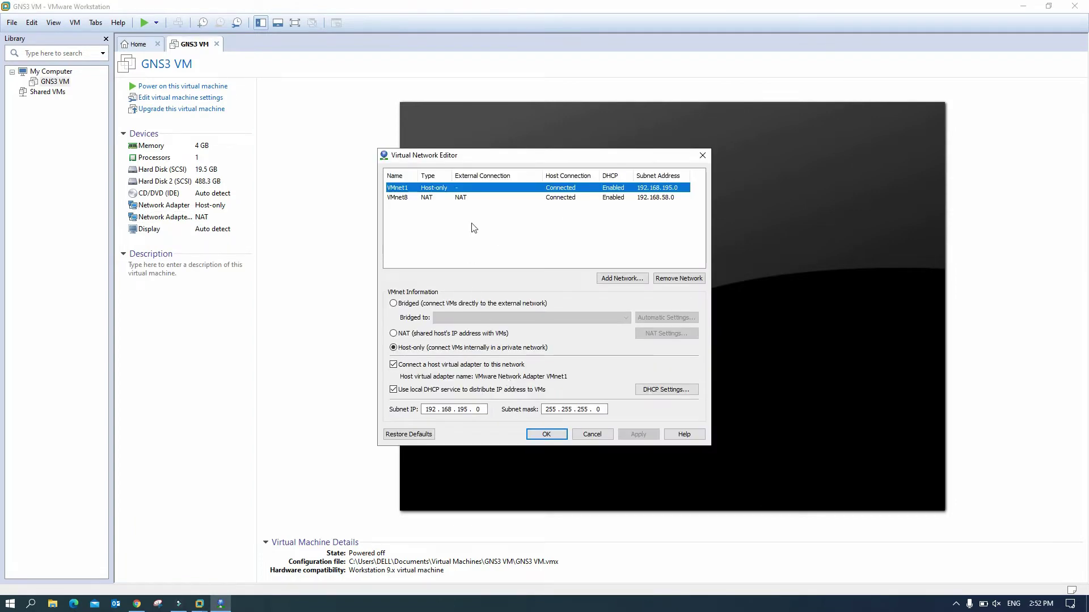
left_click(616, 279)
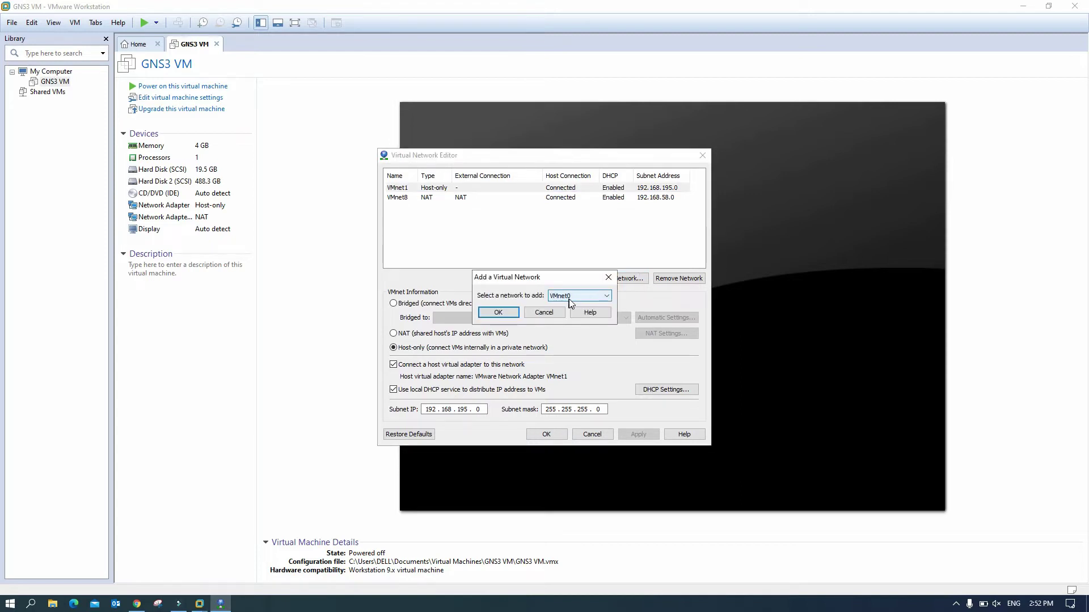
- Create VMnet0 as a Bridged network on the Intel(R) Dual Band Wireless-AC 7265, apply and close
left_click(498, 313)
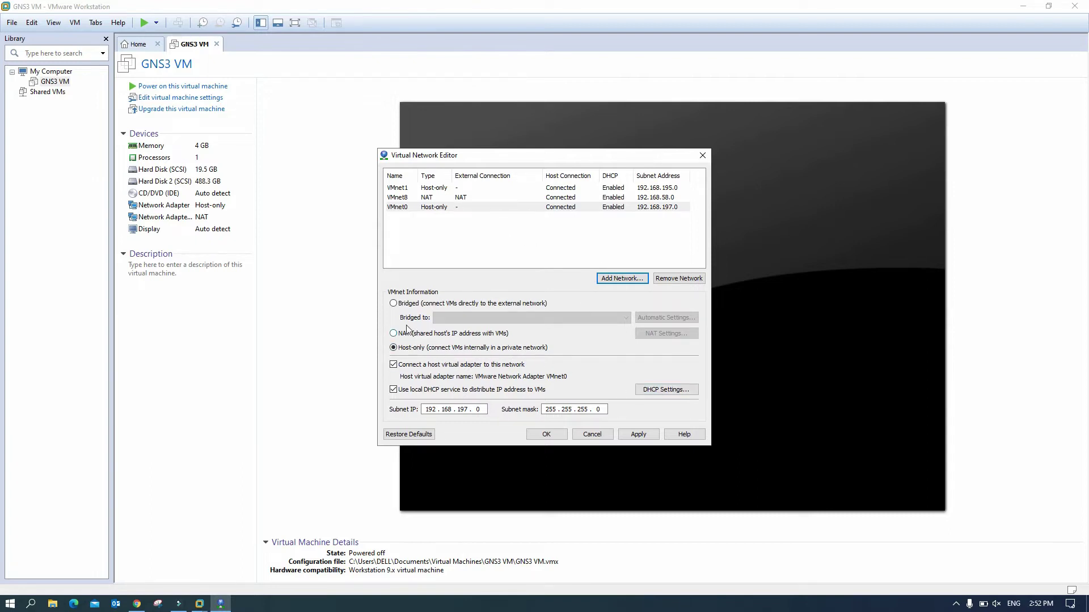
left_click(394, 304)
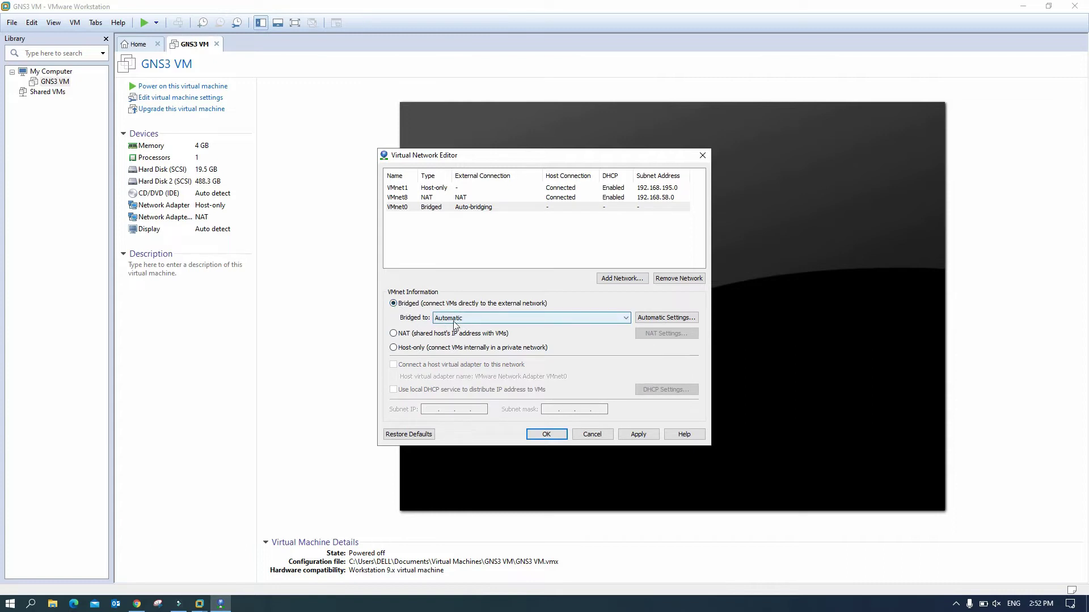
left_click(541, 320)
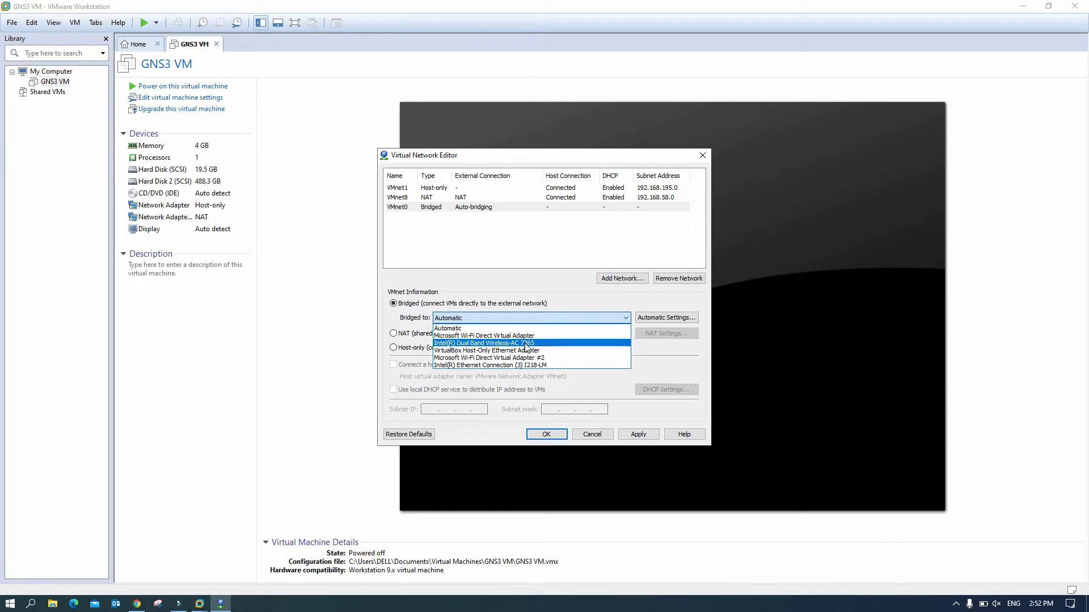
left_click(527, 344)
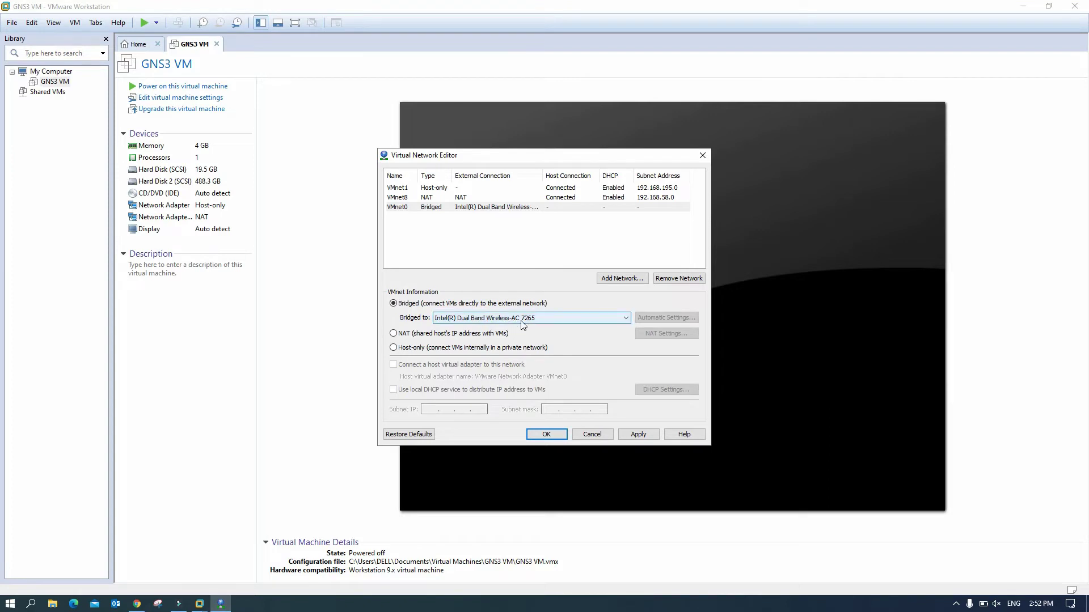
left_click(638, 434)
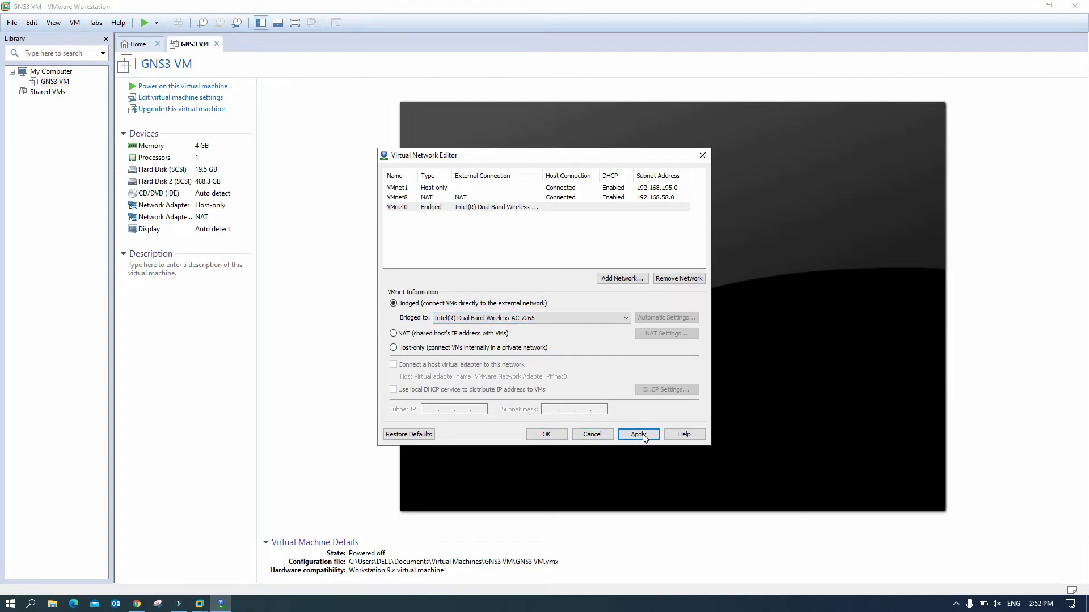
left_click(546, 434)
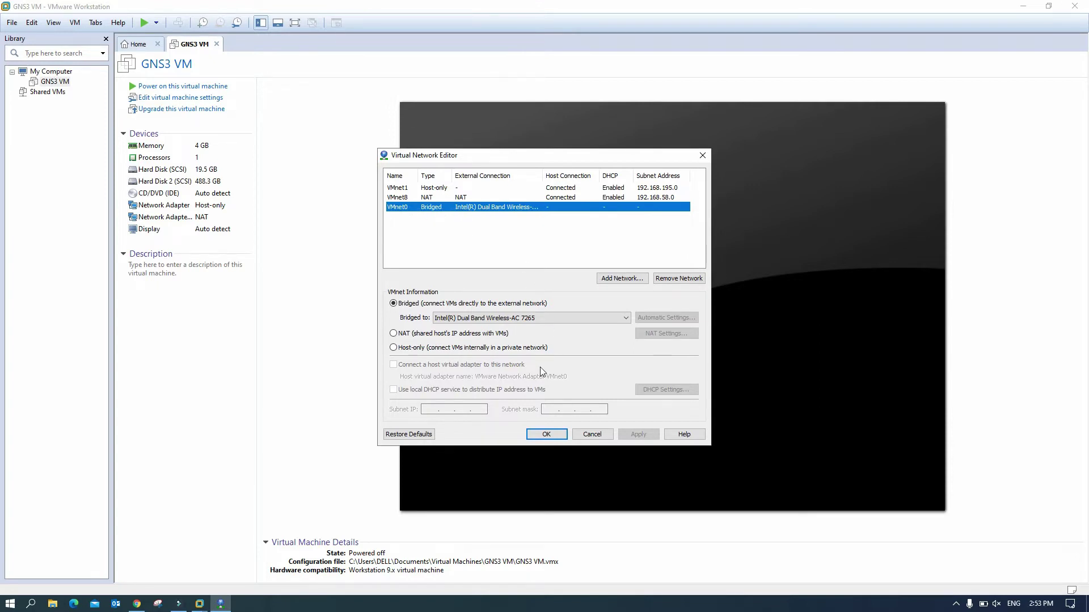
left_click(552, 435)
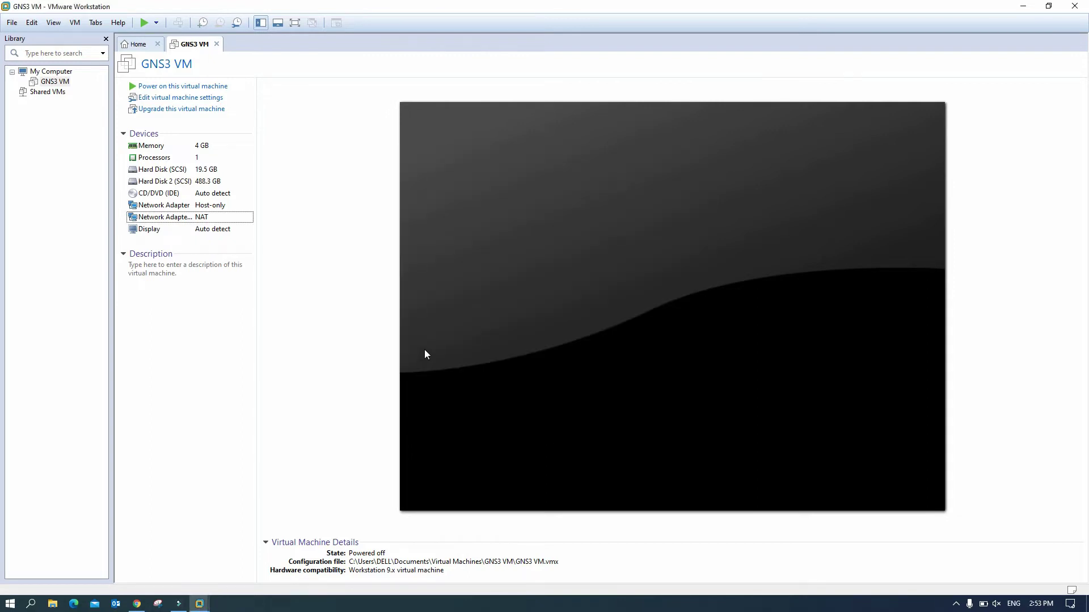
- Add a third Bridged network adapter to the GNS3 VM's settings and save them
left_click(170, 219)
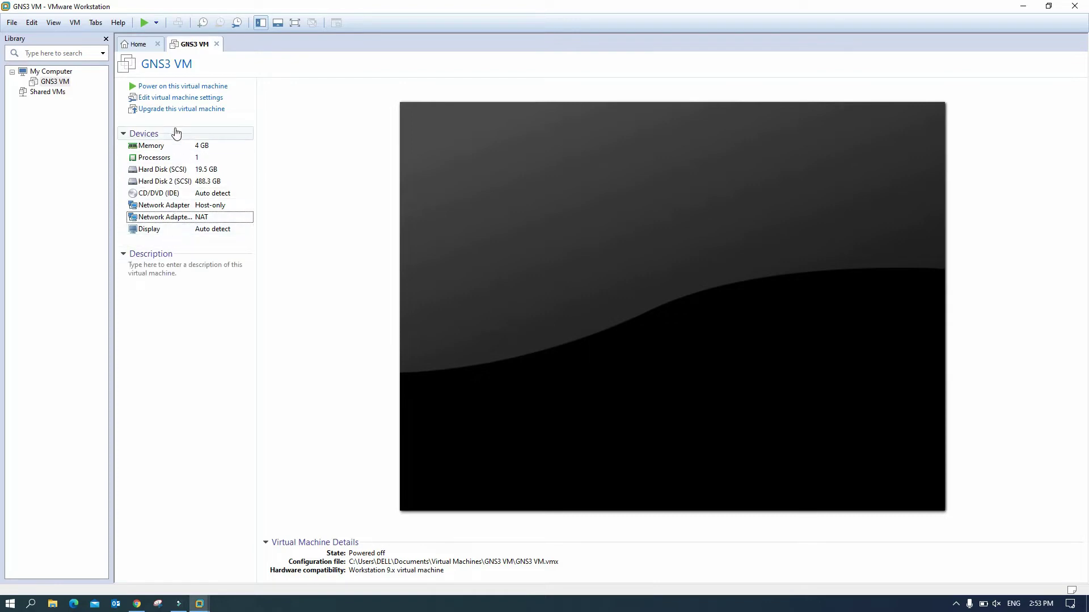
left_click(184, 101)
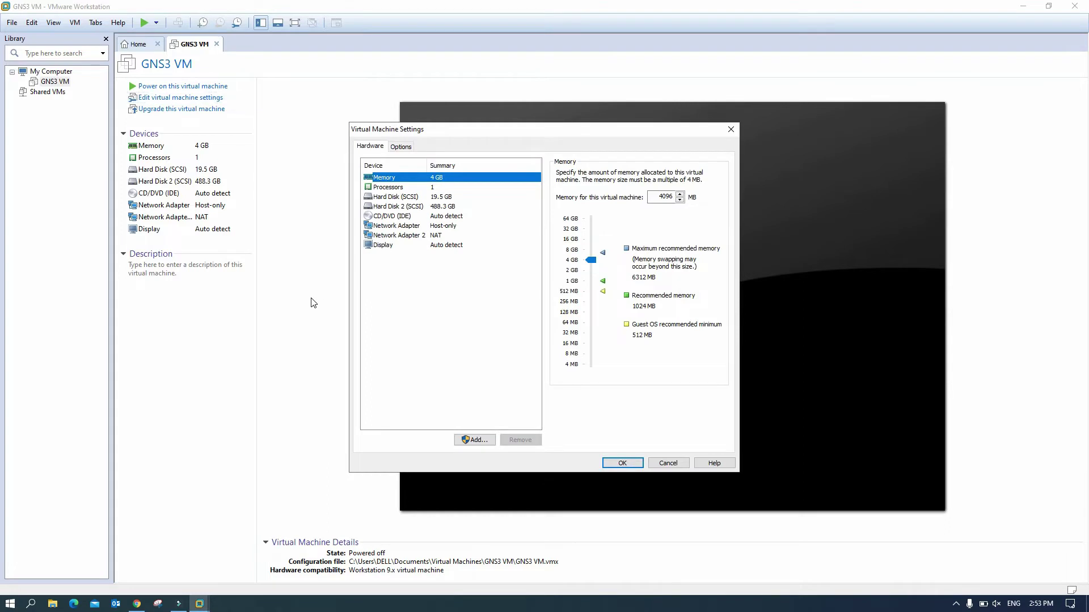
left_click(428, 238)
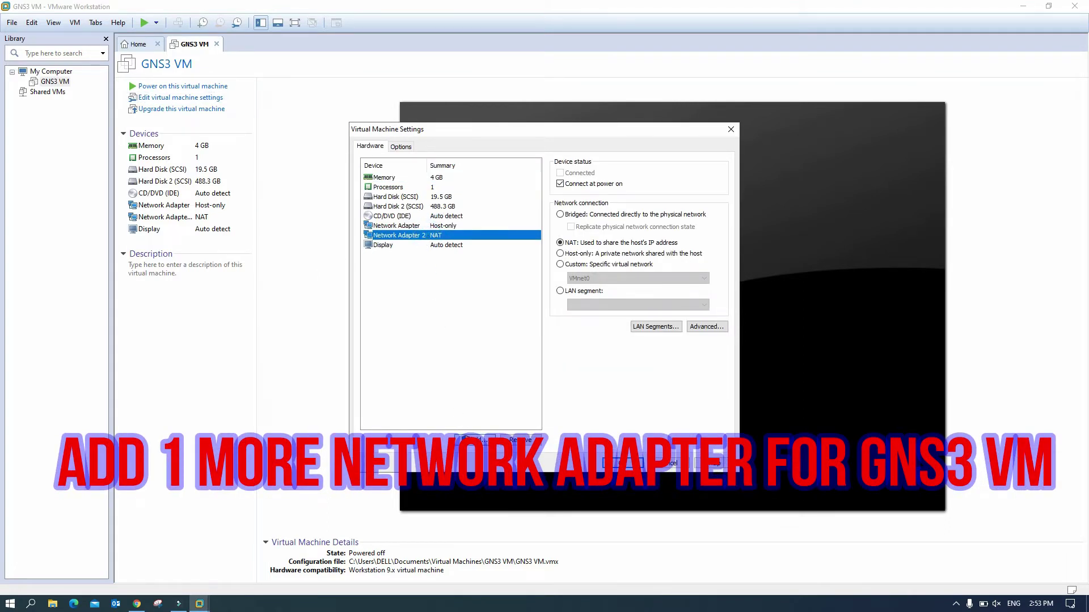
left_click(475, 440)
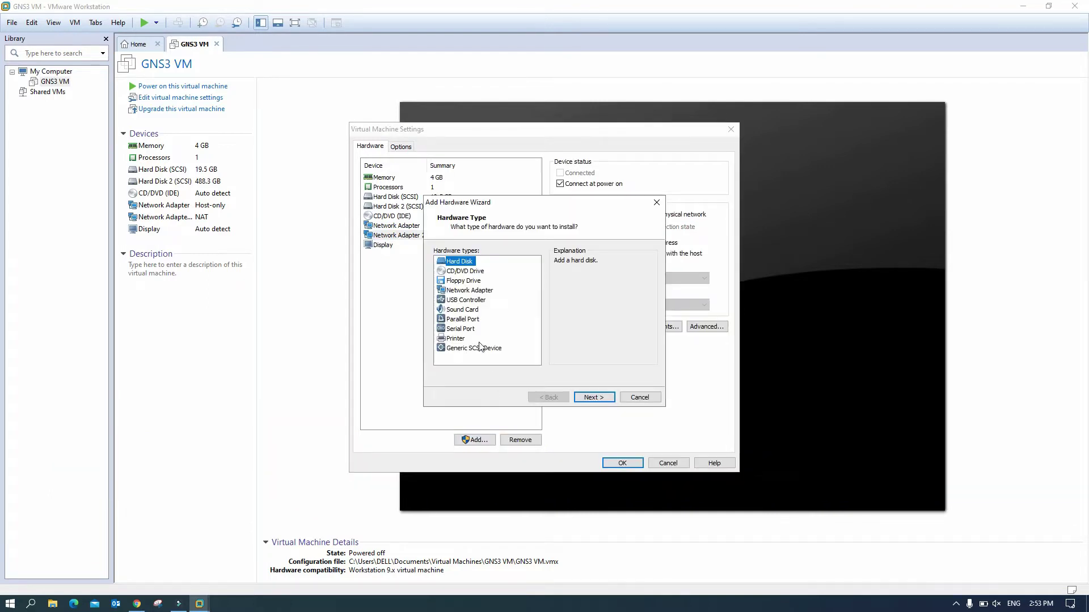
left_click(469, 290)
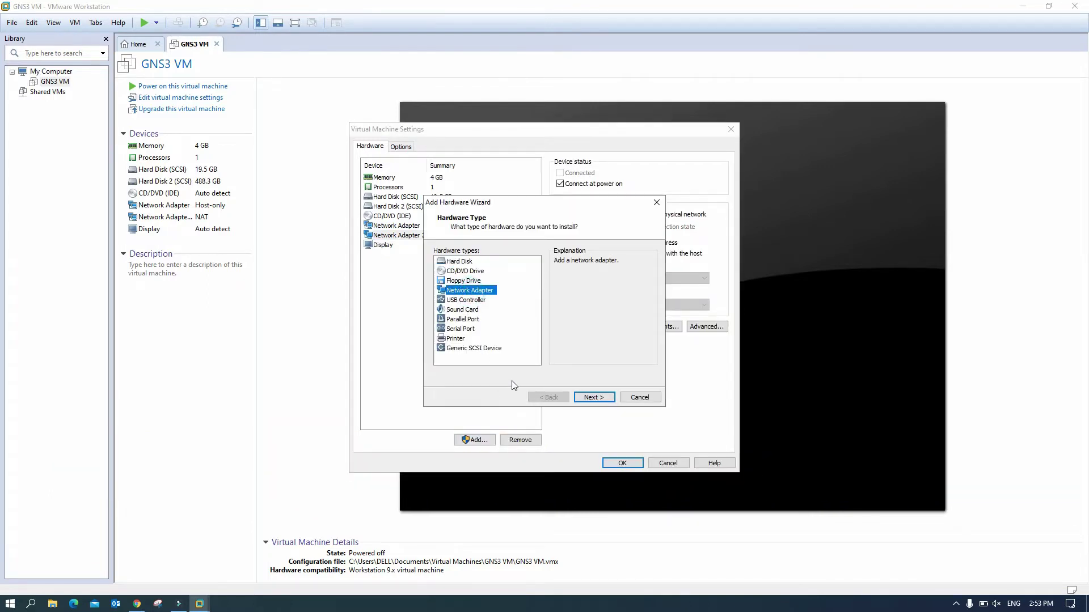
left_click(592, 397)
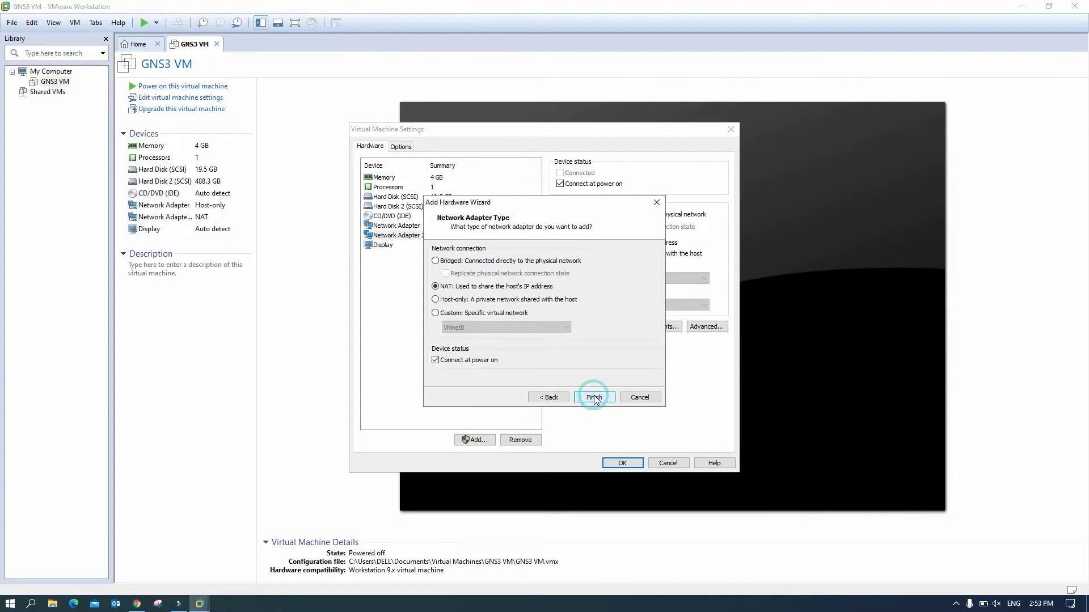
left_click(436, 262)
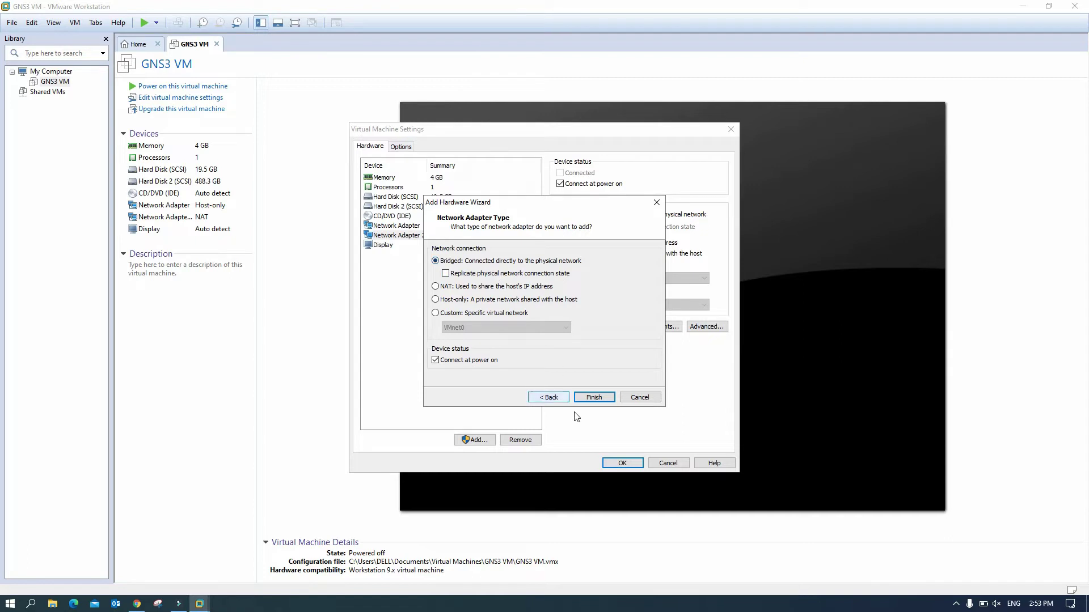
left_click(600, 400)
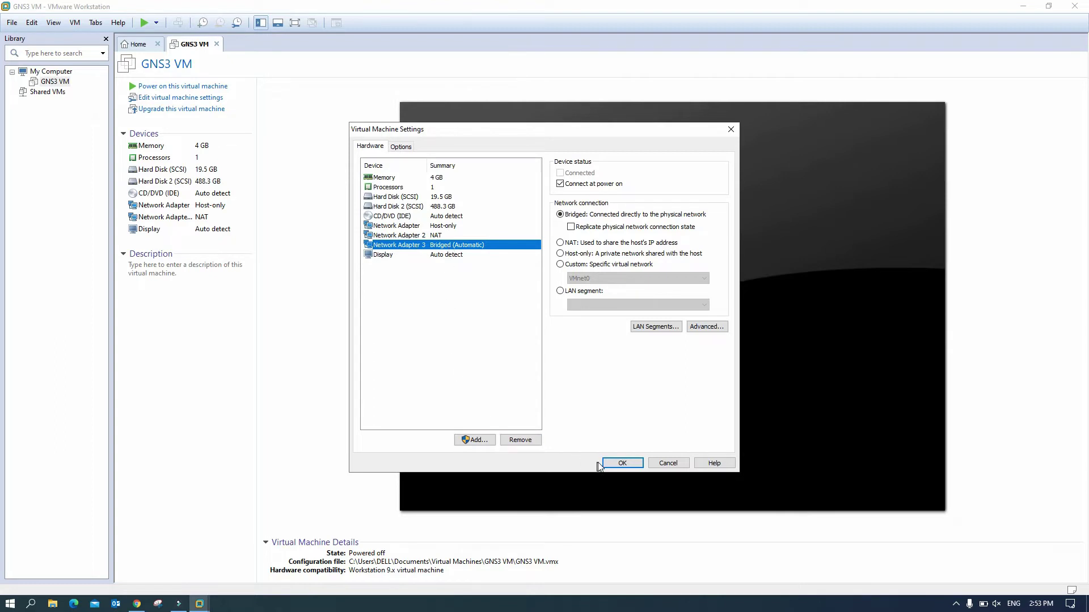
left_click(621, 464)
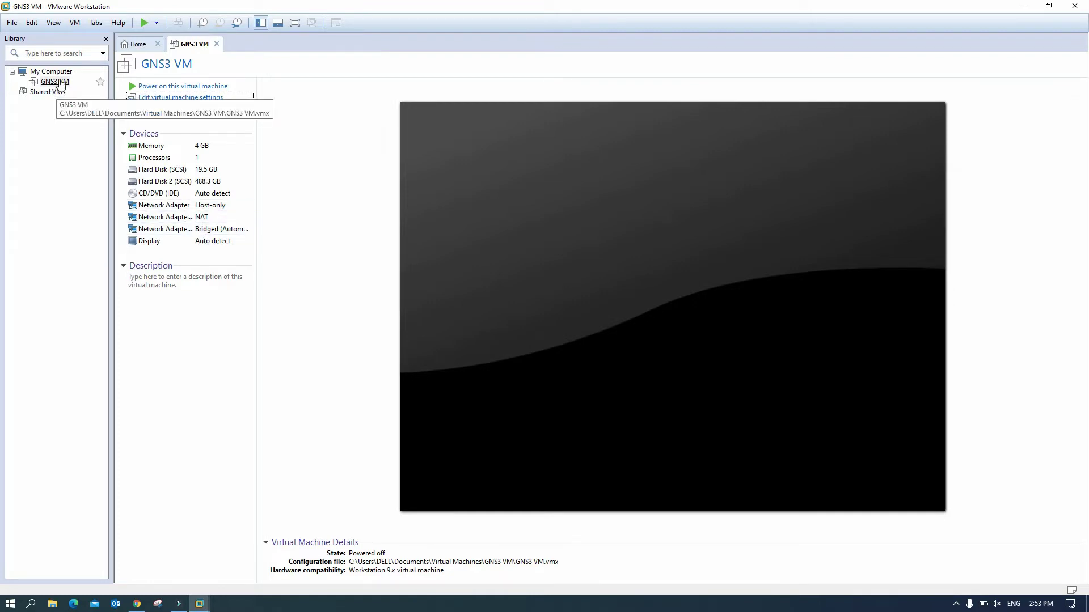
left_click(1023, 5)
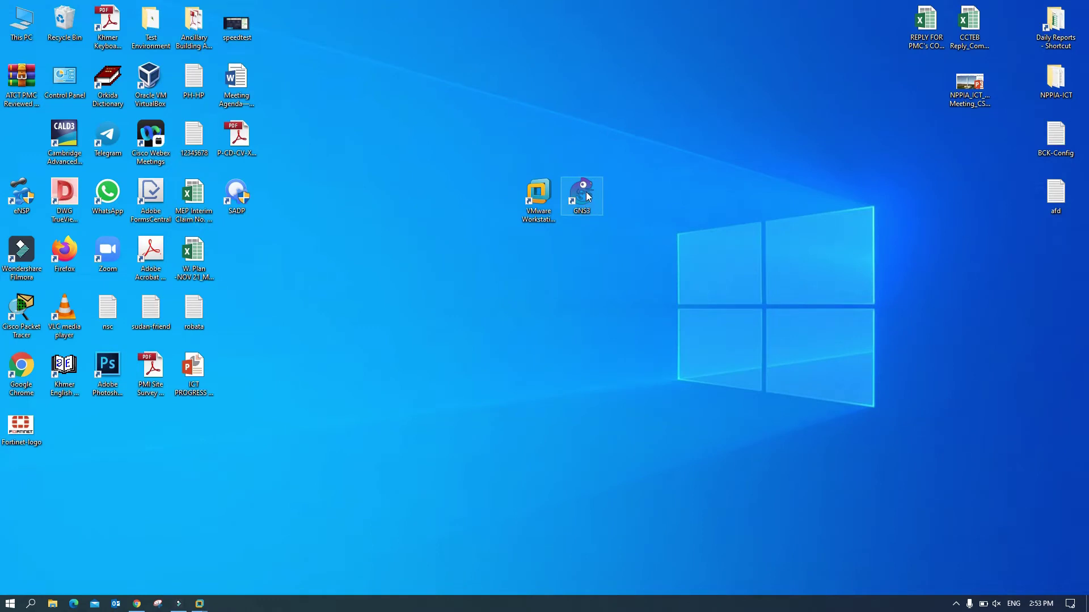
- Launch GNS3 from its desktop shortcut and nudge its window slightly up and left
double_click(586, 191)
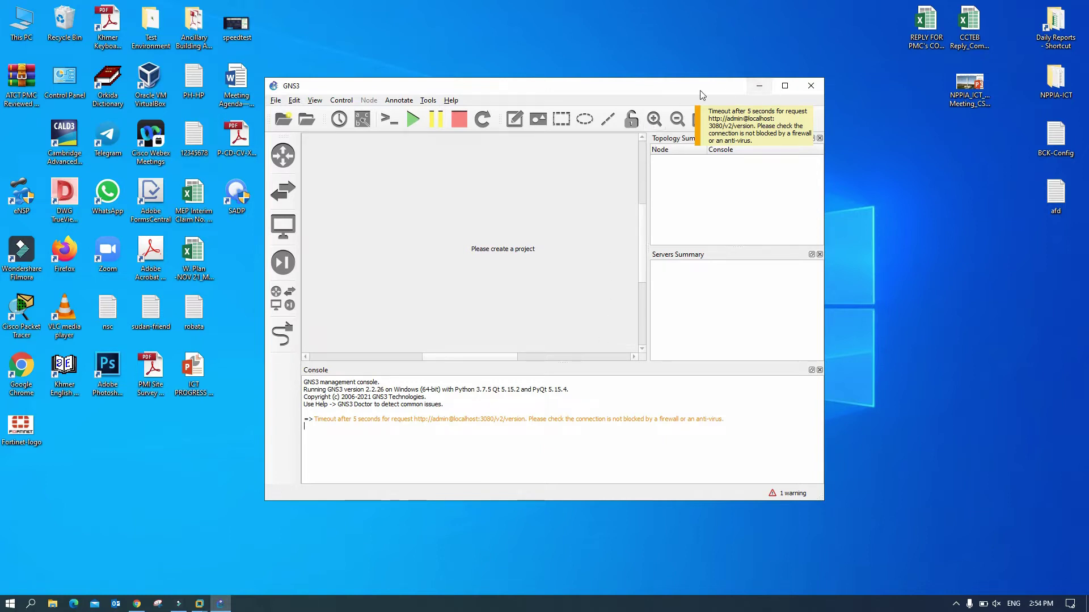
left_click_drag(686, 90, 676, 76)
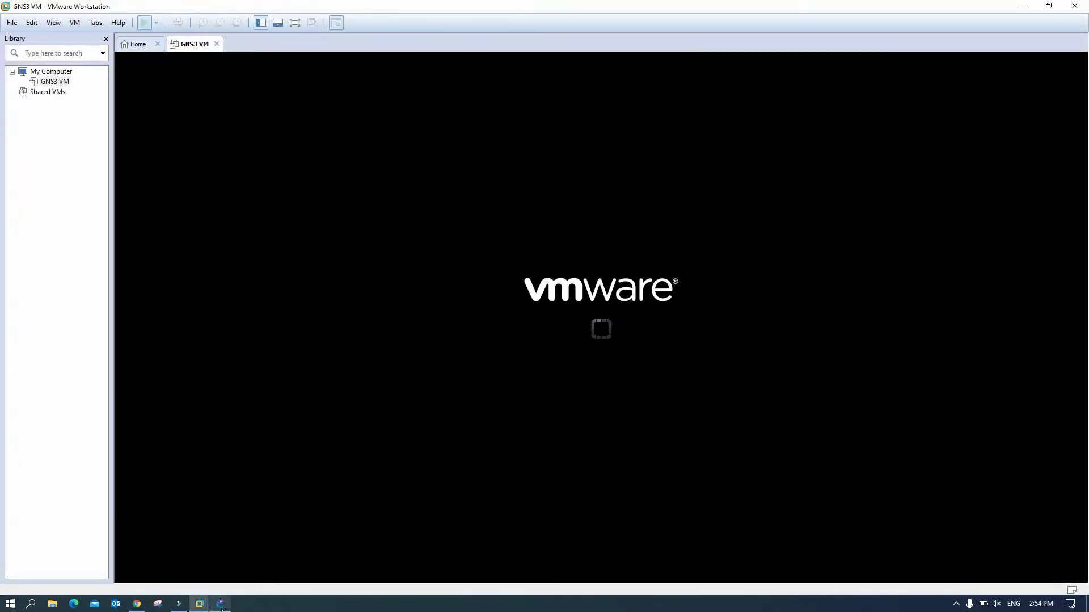
- Cancel the Project dialog, maximize GNS3, confirm the GNS3 VM server is running, and browse routers
left_click(221, 603)
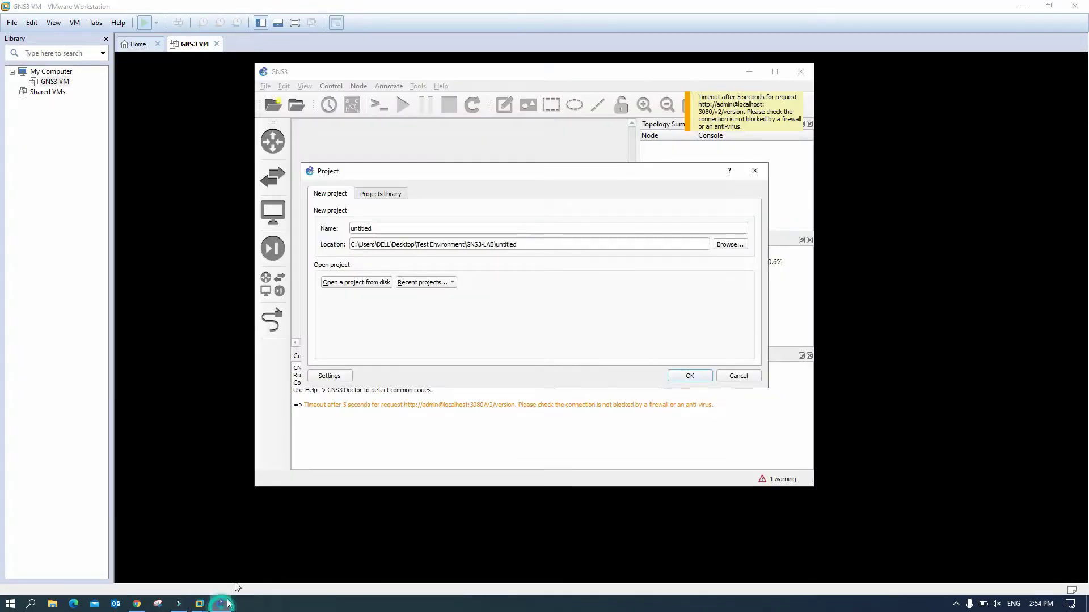
left_click(737, 375)
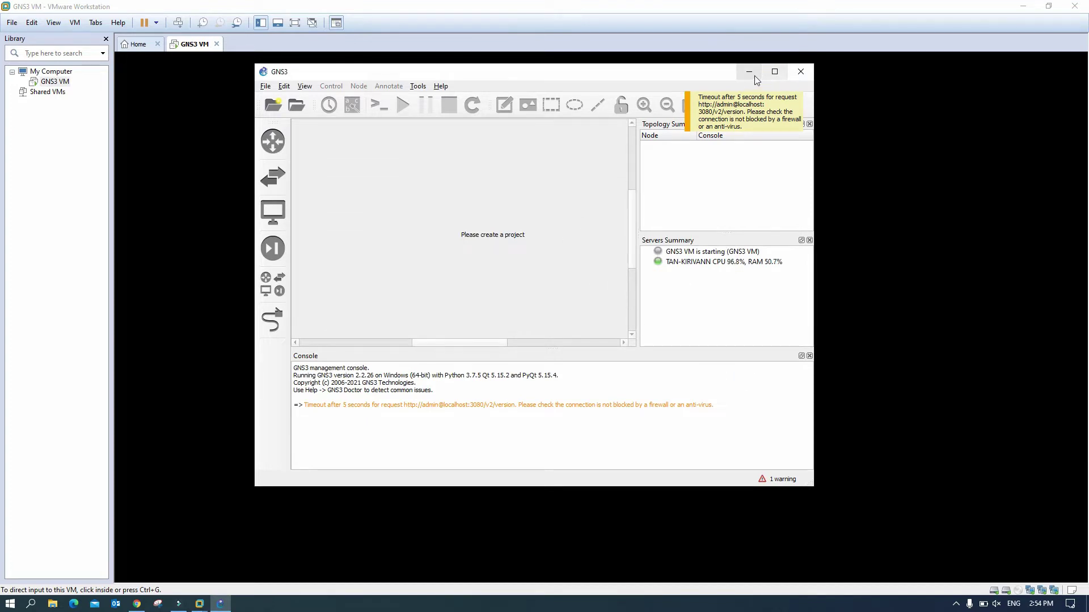
left_click(775, 72)
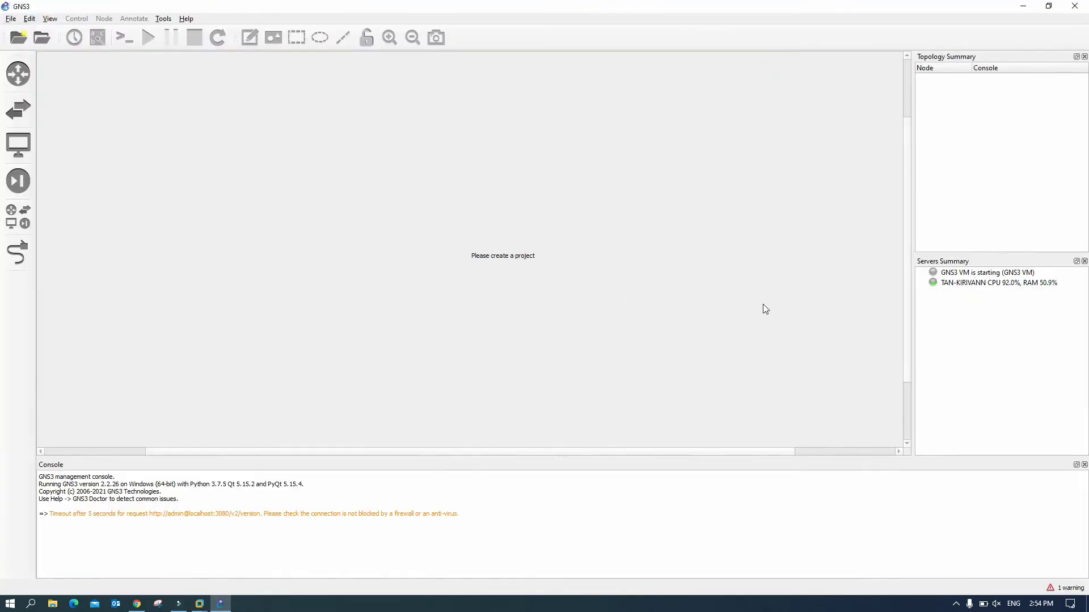
left_click(984, 275)
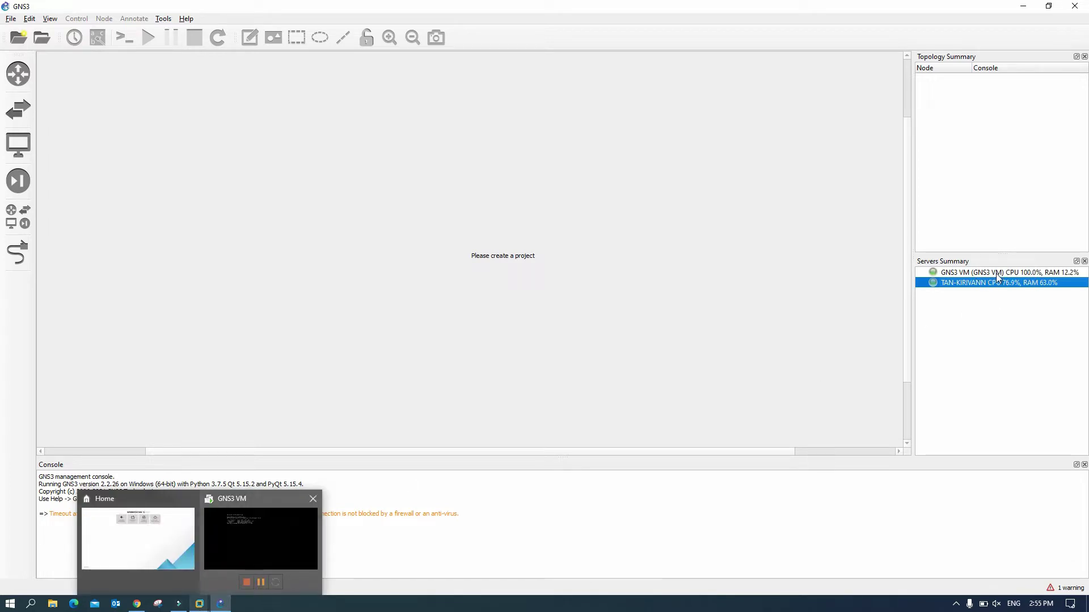
mouse_move(1032, 273)
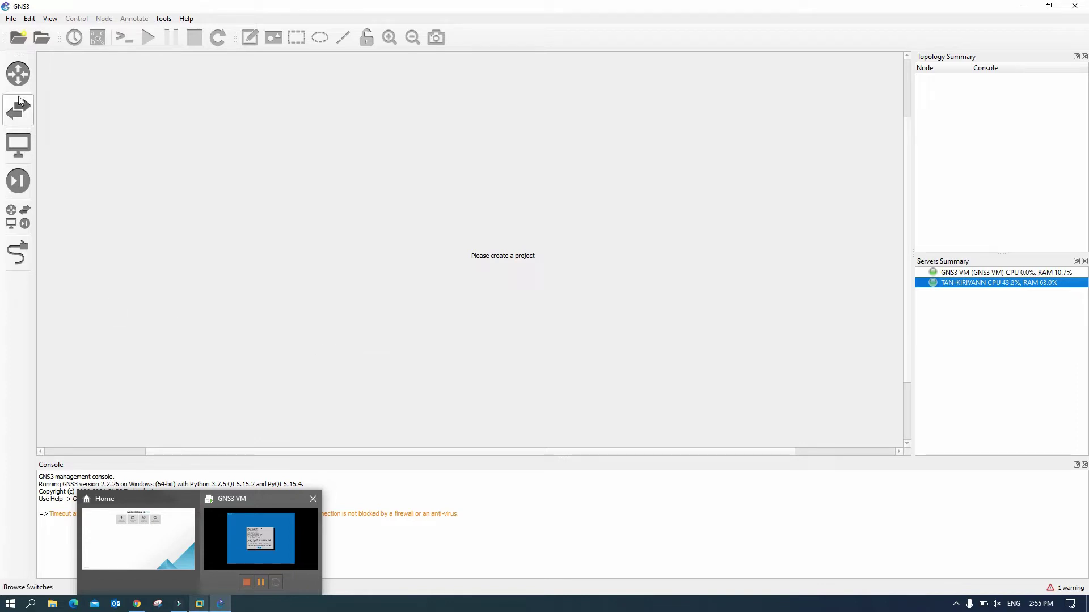
left_click(20, 76)
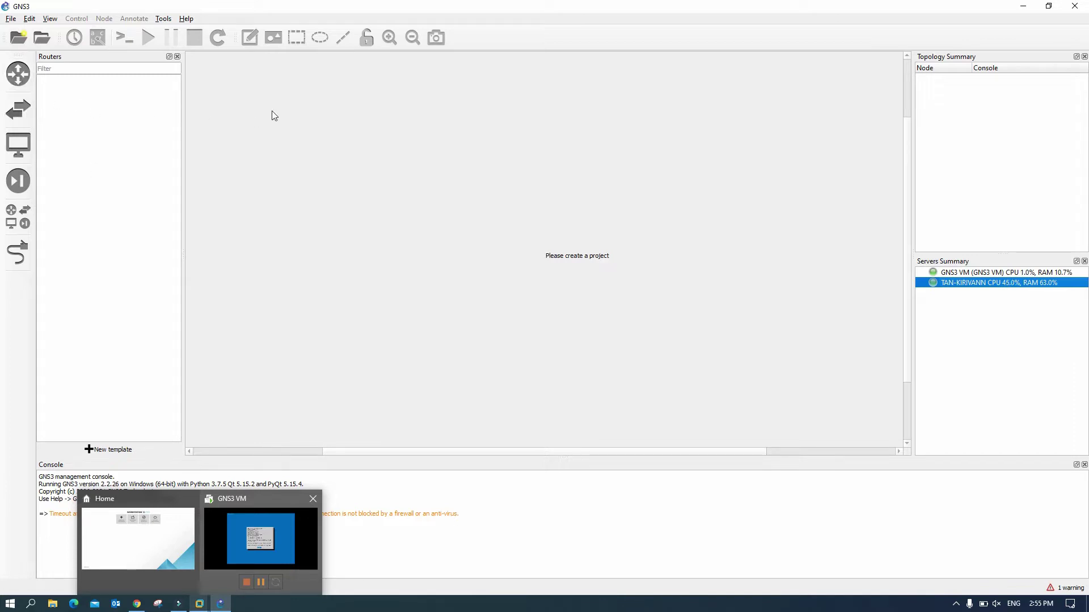
- Browse switches and end devices, then select the FG7.0.2 FortiGate under Security Devices
left_click(24, 112)
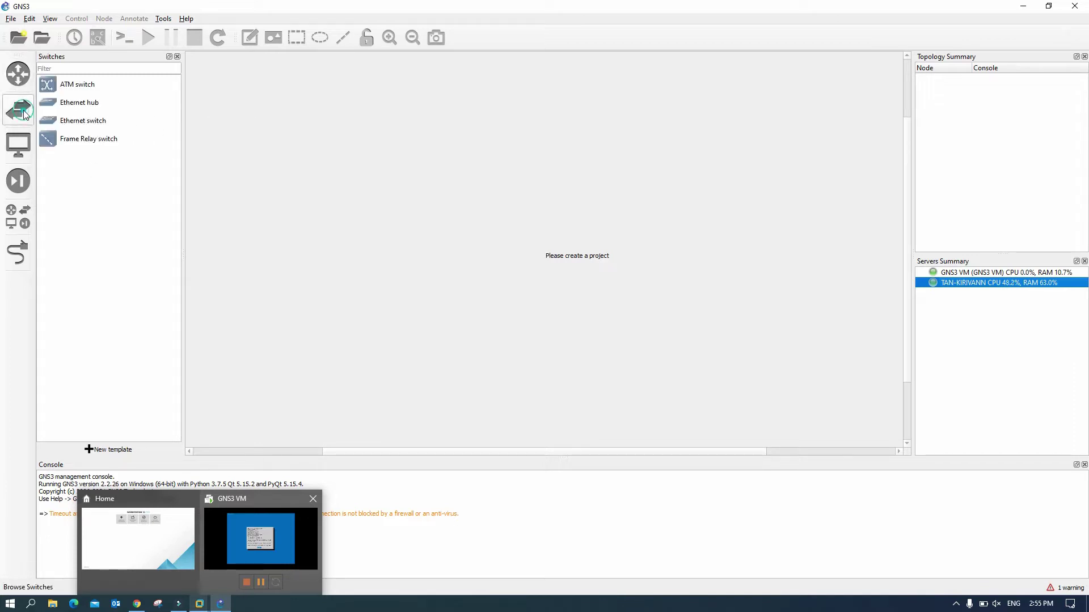
left_click(23, 148)
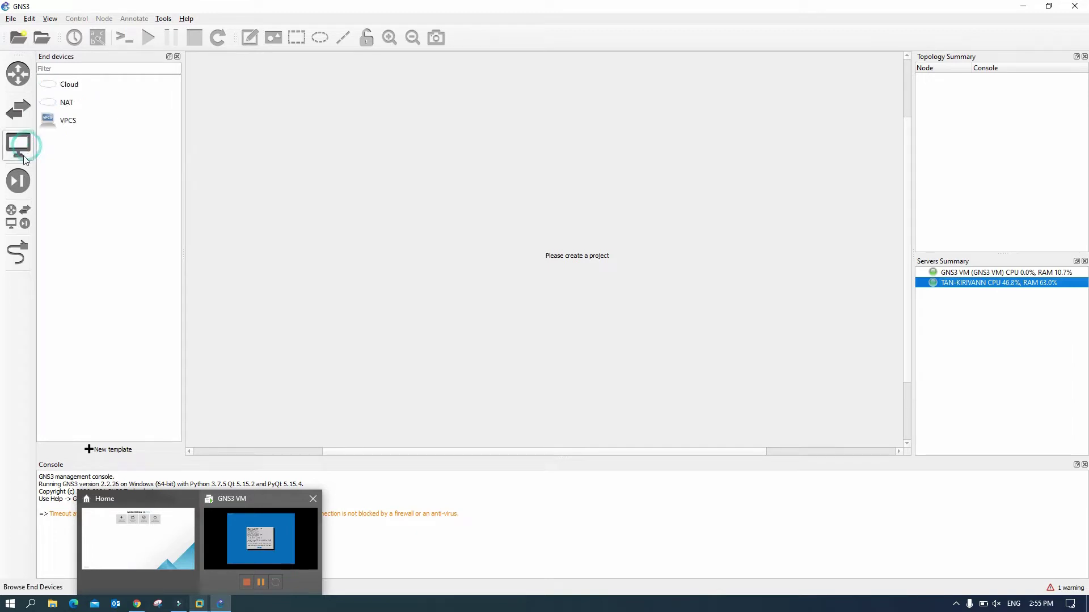
left_click(25, 187)
left_click(75, 90)
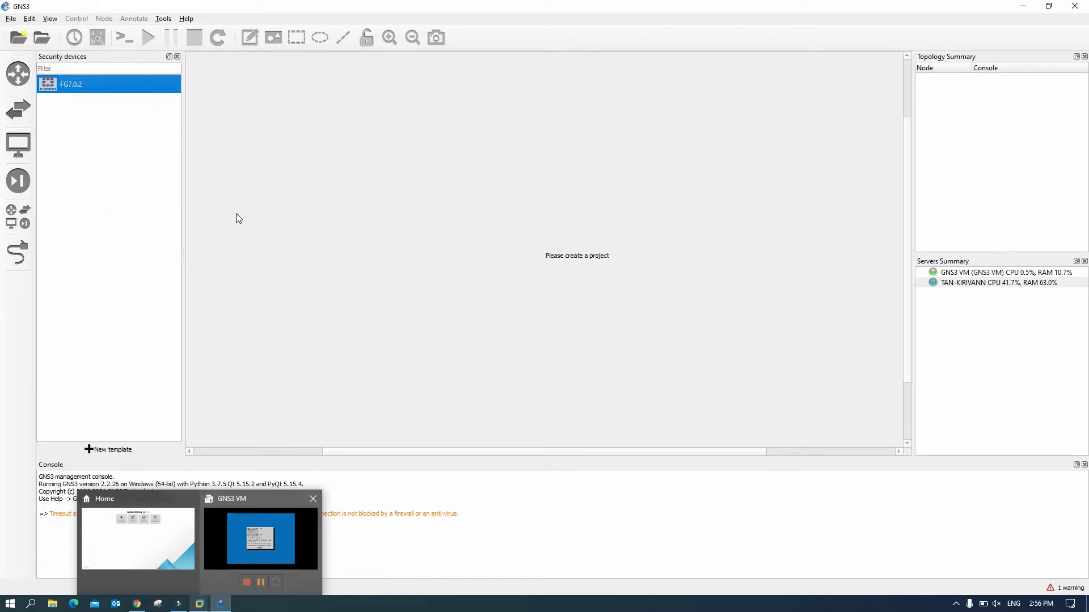
- Create a new blank project named 'Internet-Access'
left_click(19, 37)
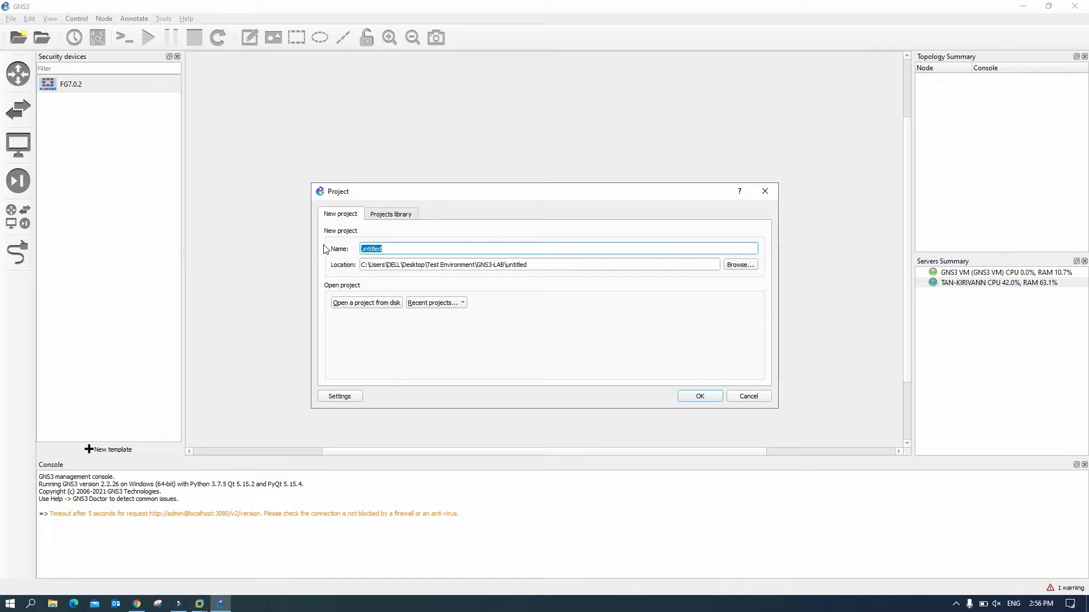
type("Internet-Access")
left_click(708, 397)
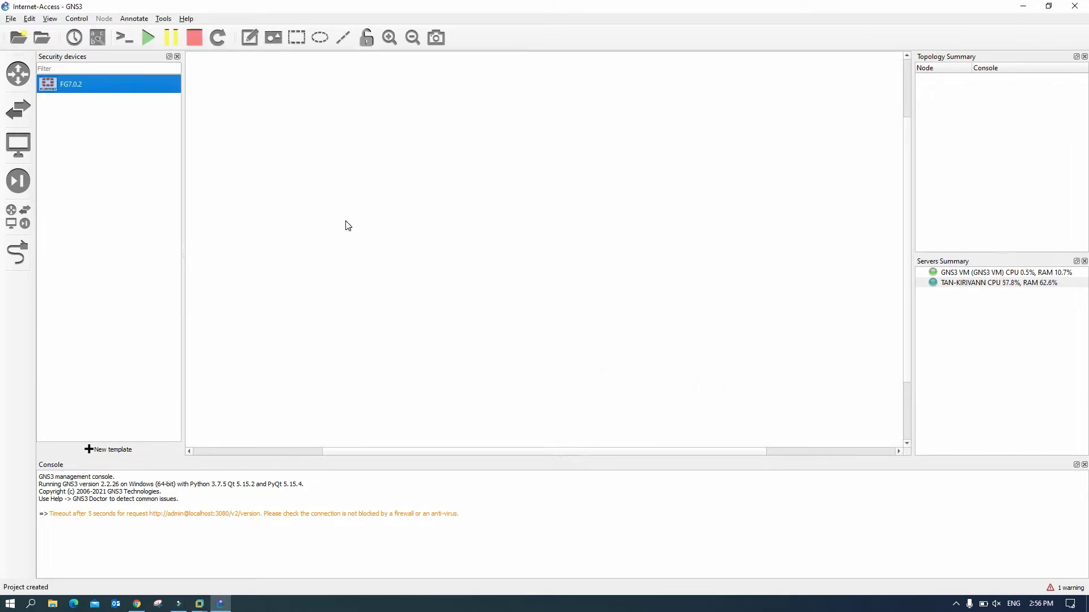
- Place an FG7.0.2 FortiGate on the canvas and add a Cloud node running on the GNS3 VM
left_click_drag(49, 83, 460, 254)
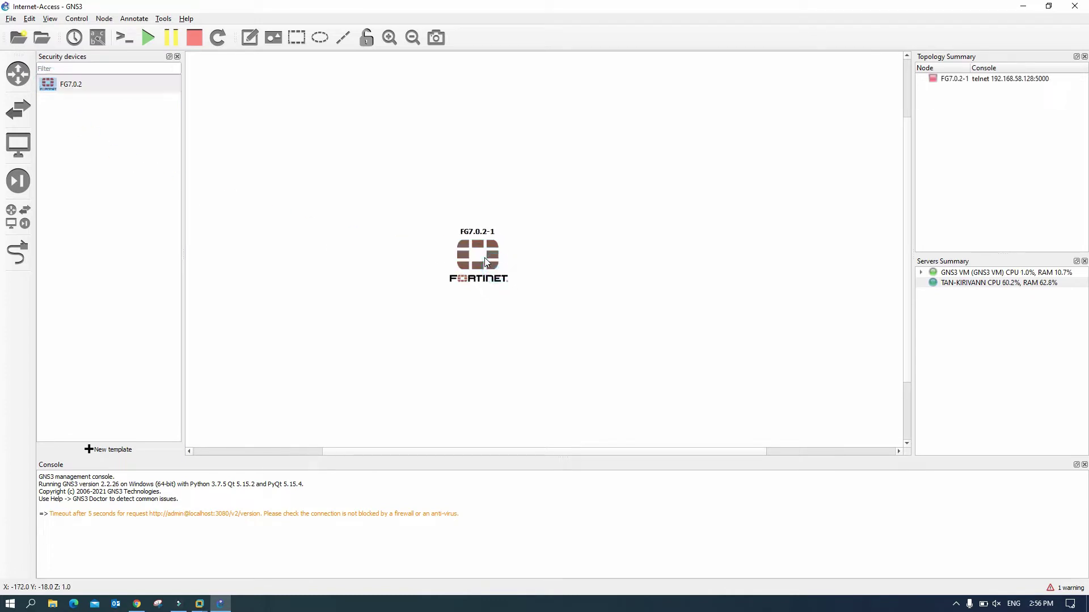
left_click(21, 218)
left_click_drag(68, 102, 630, 149)
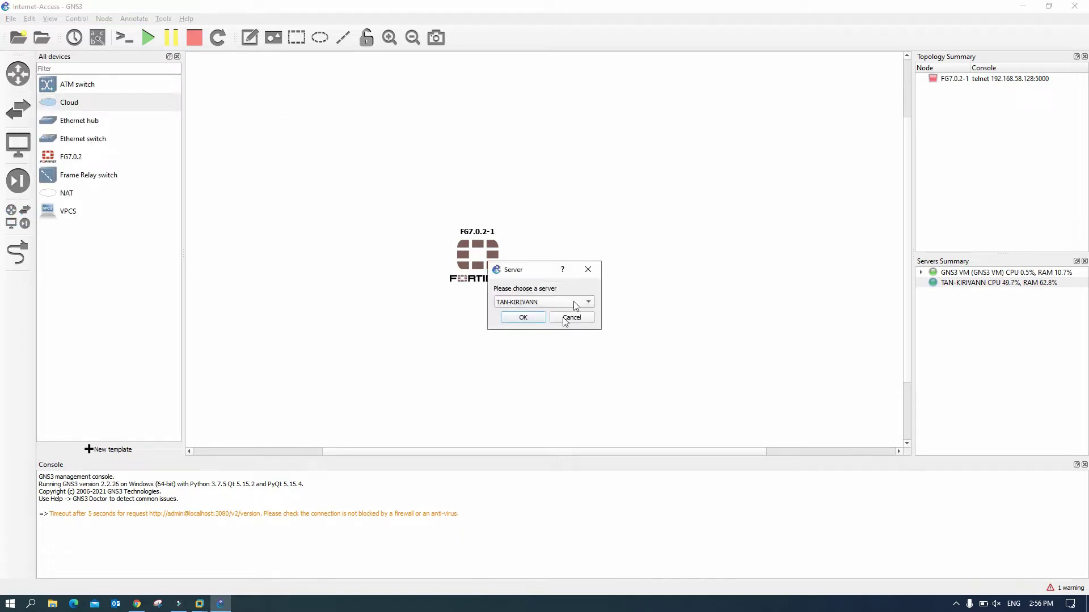
left_click_drag(536, 271, 597, 138)
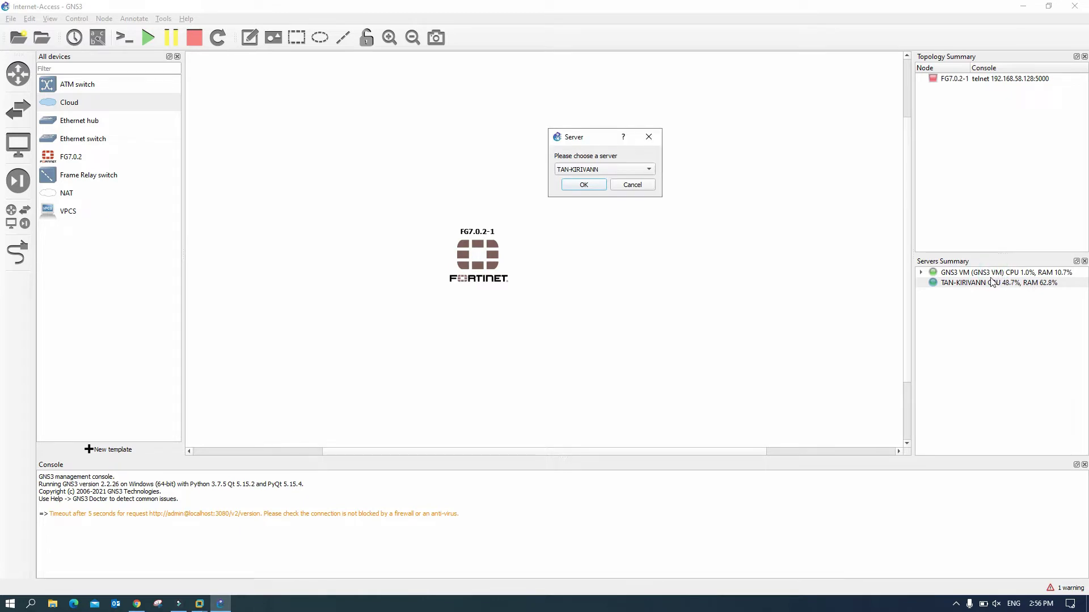
left_click(636, 171)
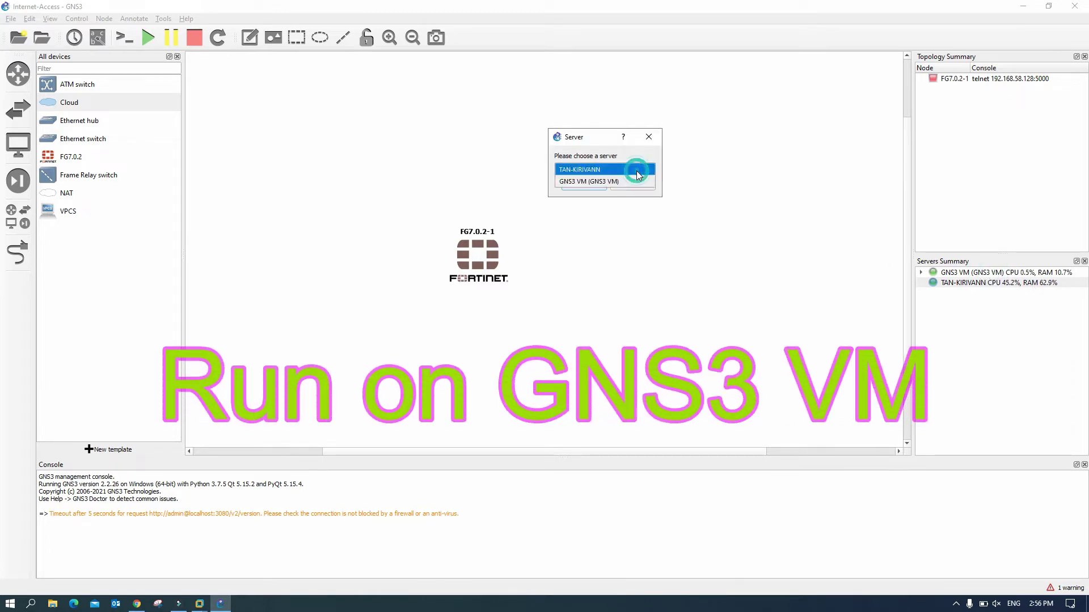
left_click(594, 180)
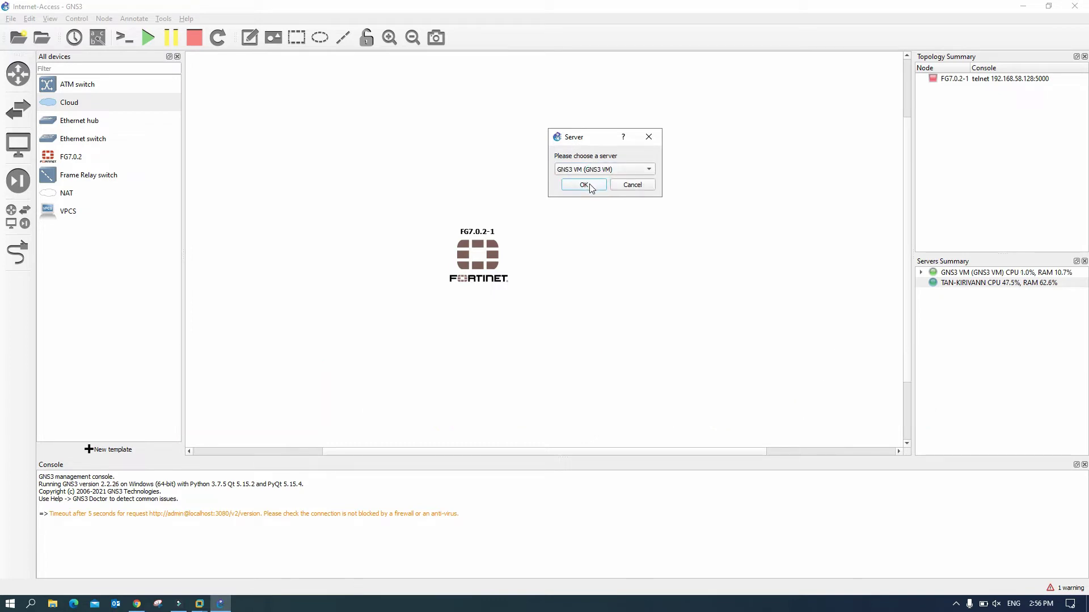
left_click(584, 185)
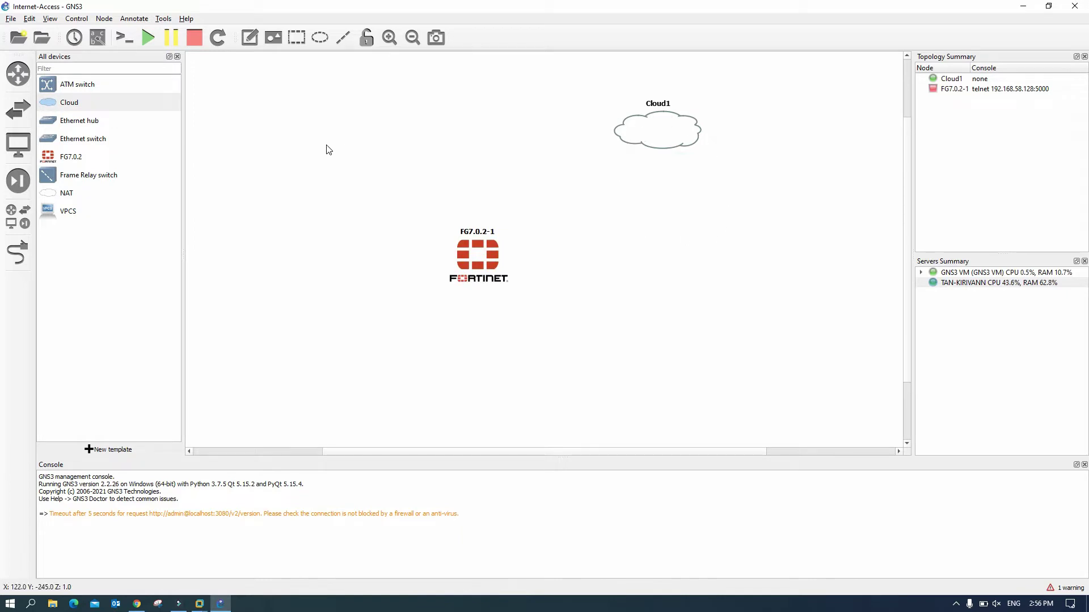
- Draw a link from FG7.0.2-1 Port0 to Cloud1's eth2 bridge interface
left_click(18, 253)
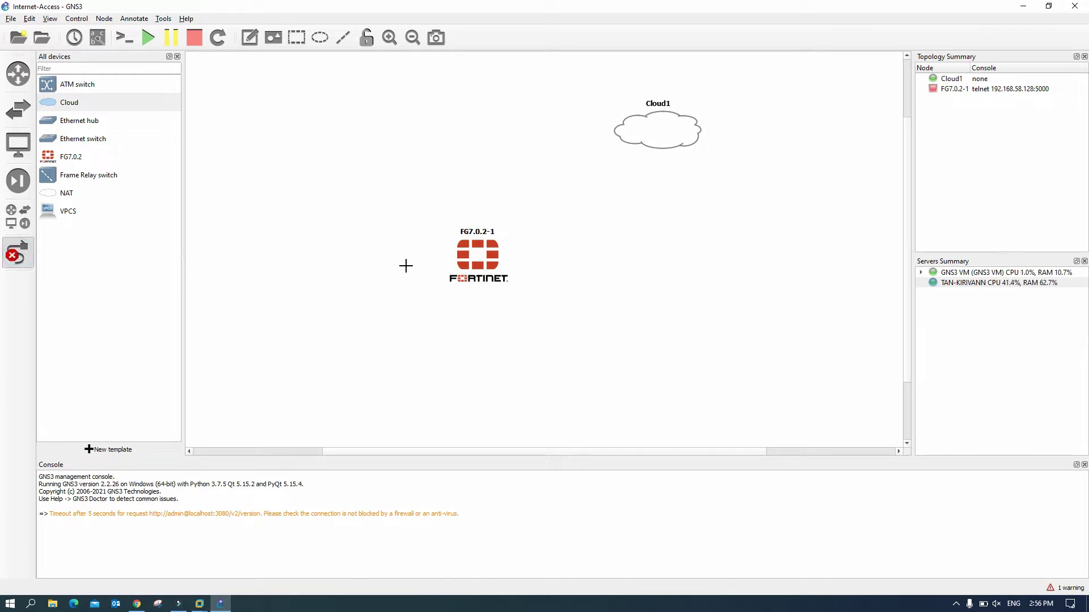
left_click(473, 251)
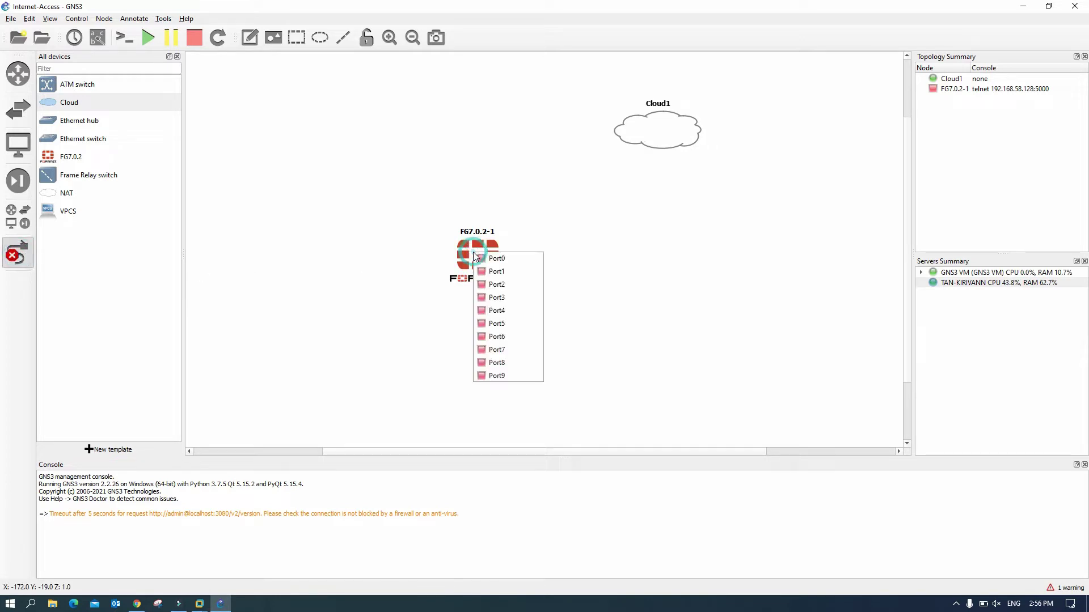
left_click(503, 260)
left_click(642, 131)
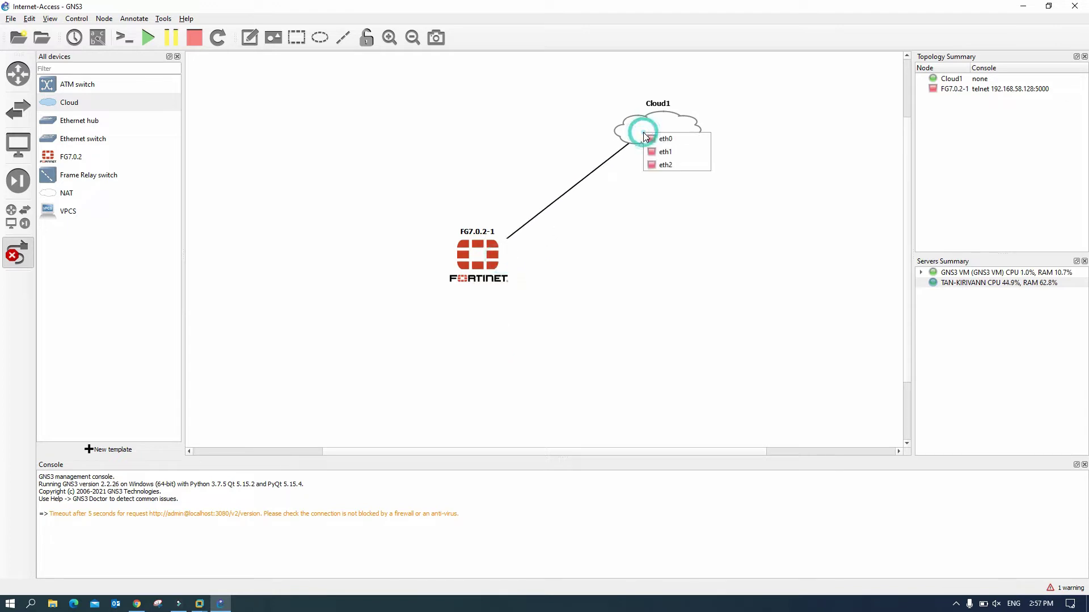
left_click(666, 165)
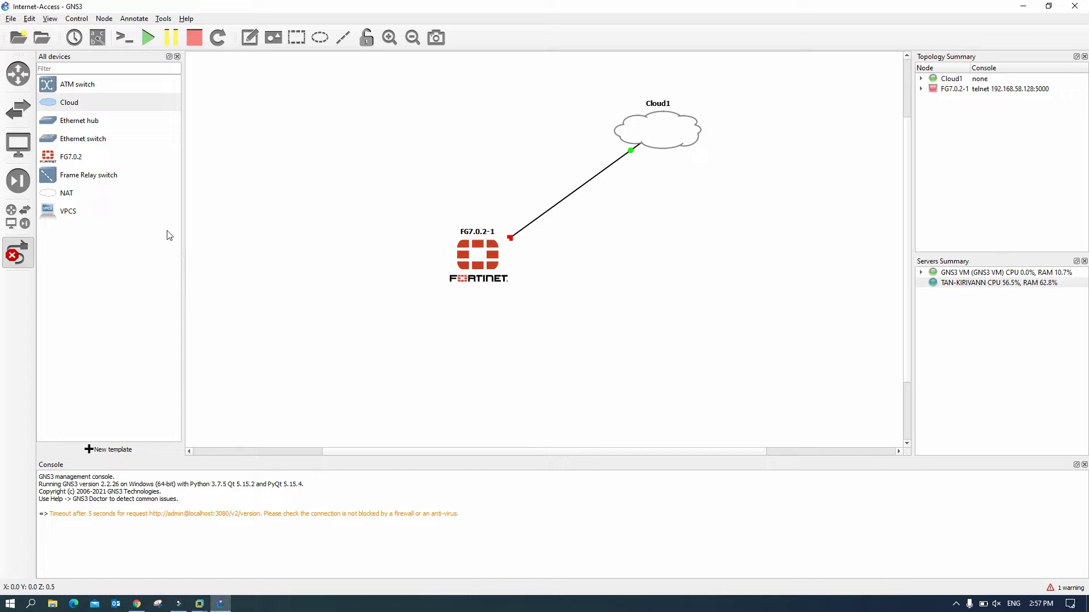
left_click(18, 252)
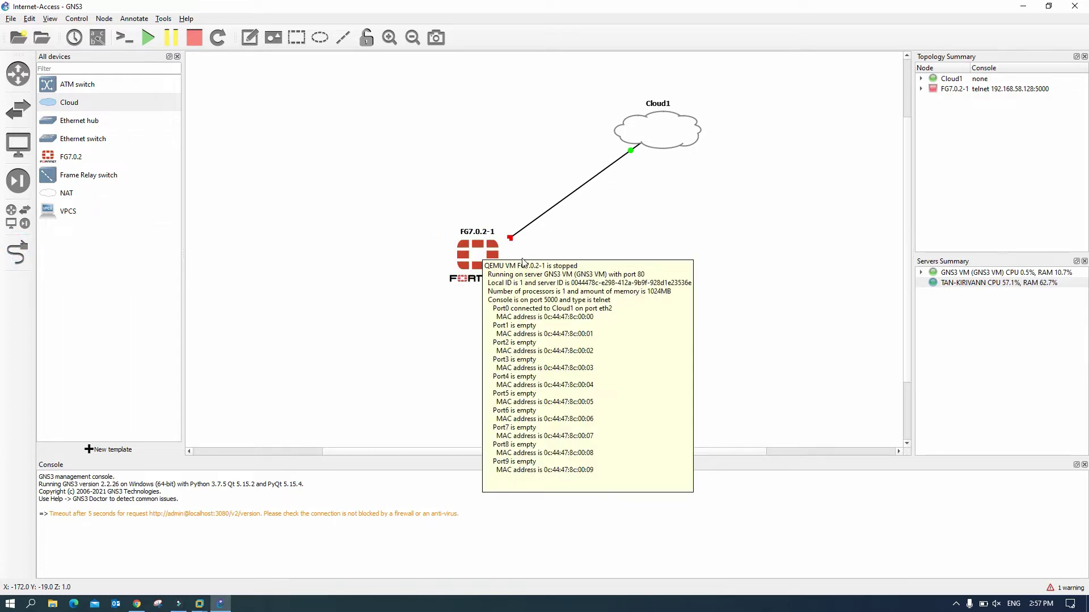
- Start FG7.0.2-1 and open its Solar-PuTTY console, moving the window up-left
right_click(482, 255)
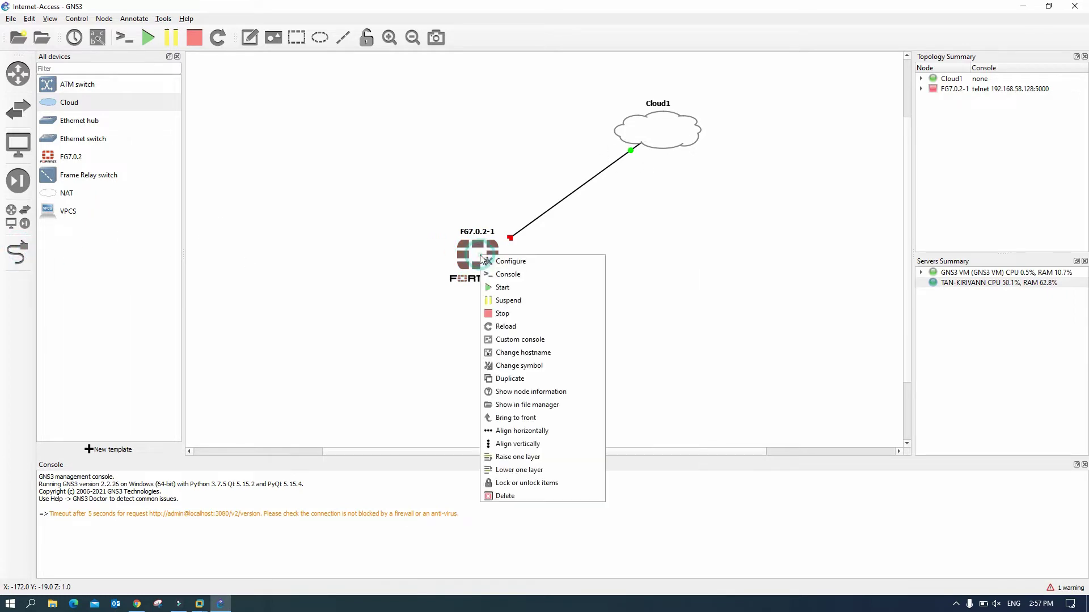
left_click(501, 287)
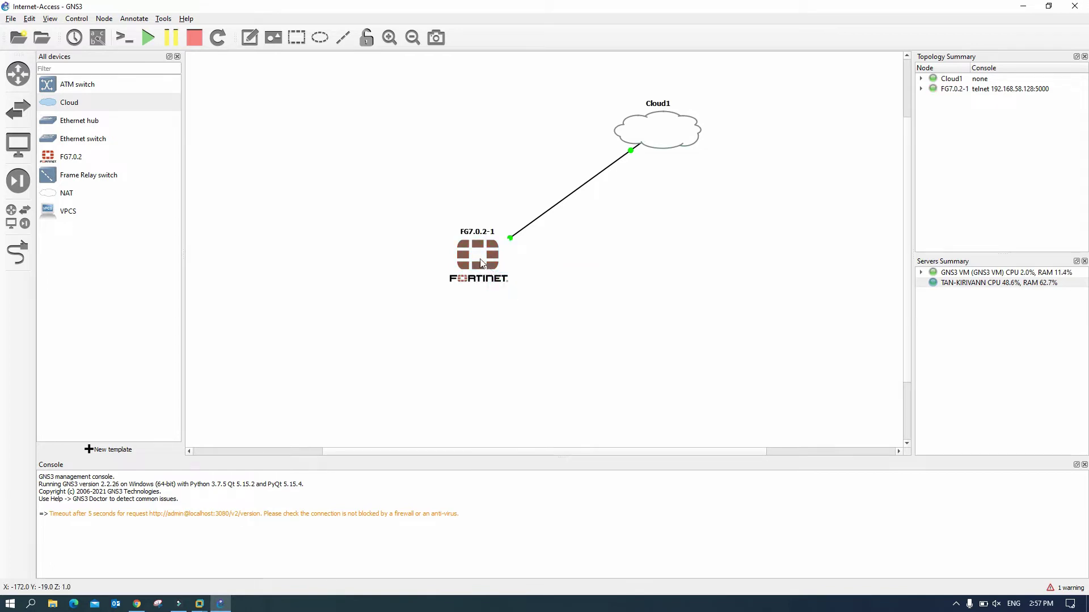
mouse_move(485, 262)
double_click(477, 262)
left_click(537, 254)
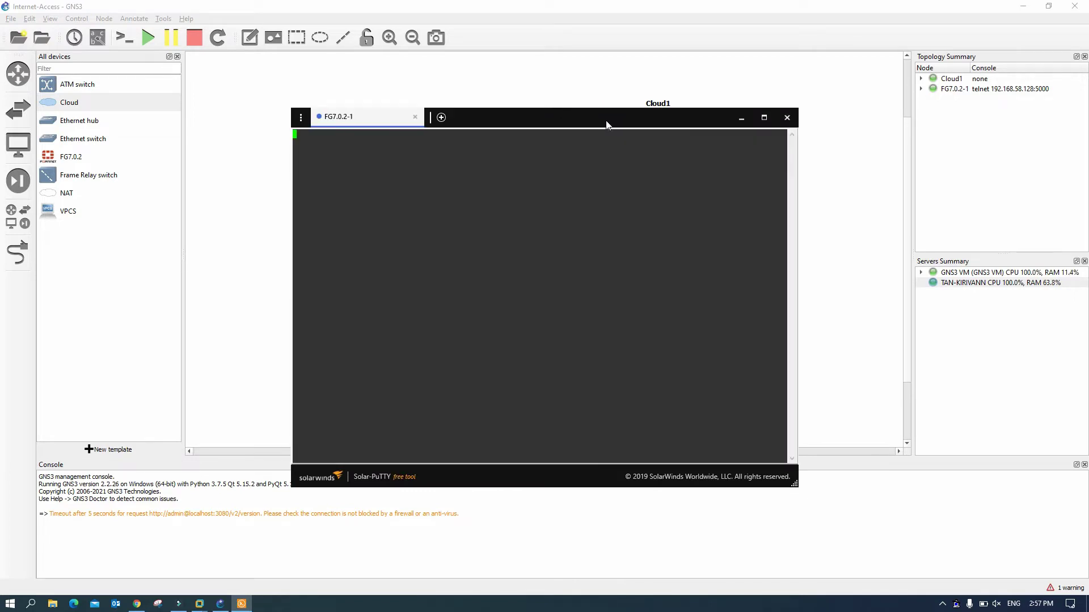
left_click_drag(591, 117, 542, 84)
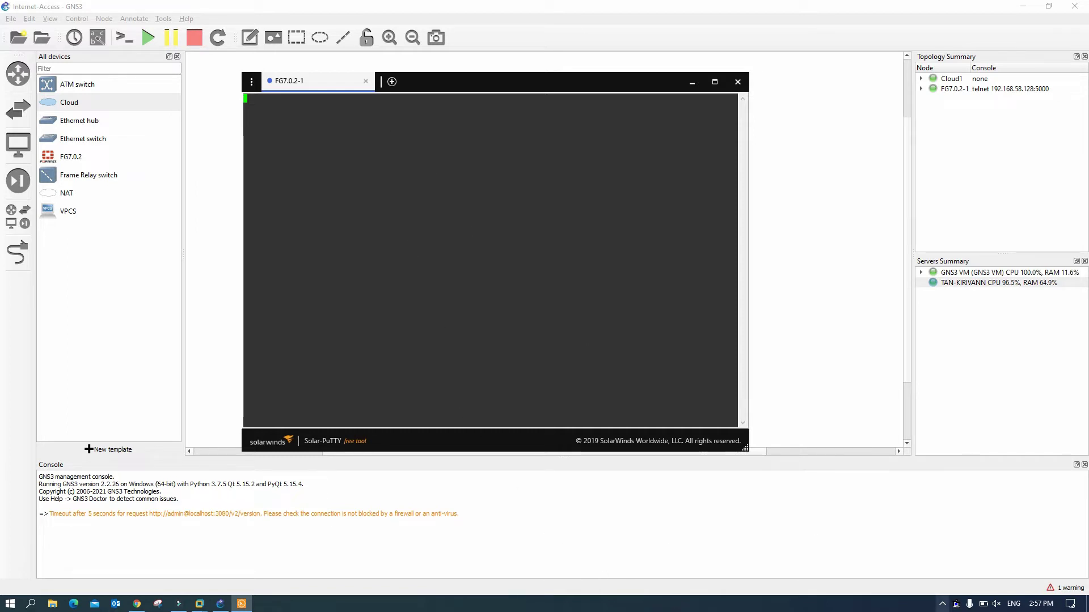
left_click(779, 610)
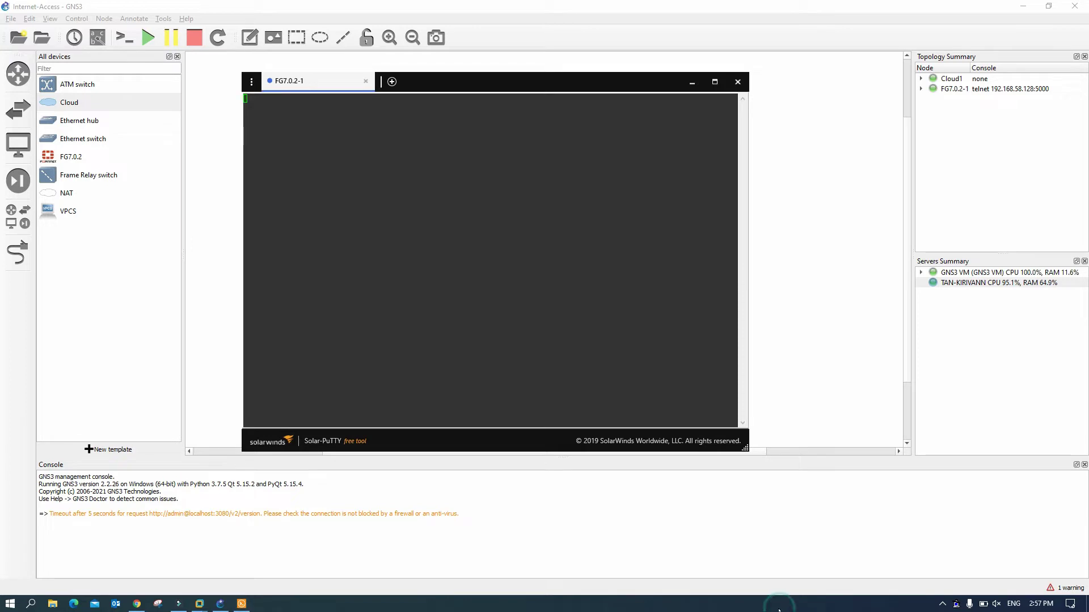
- Launch Command Prompt with cmd and run ipconfig
key("super+r")
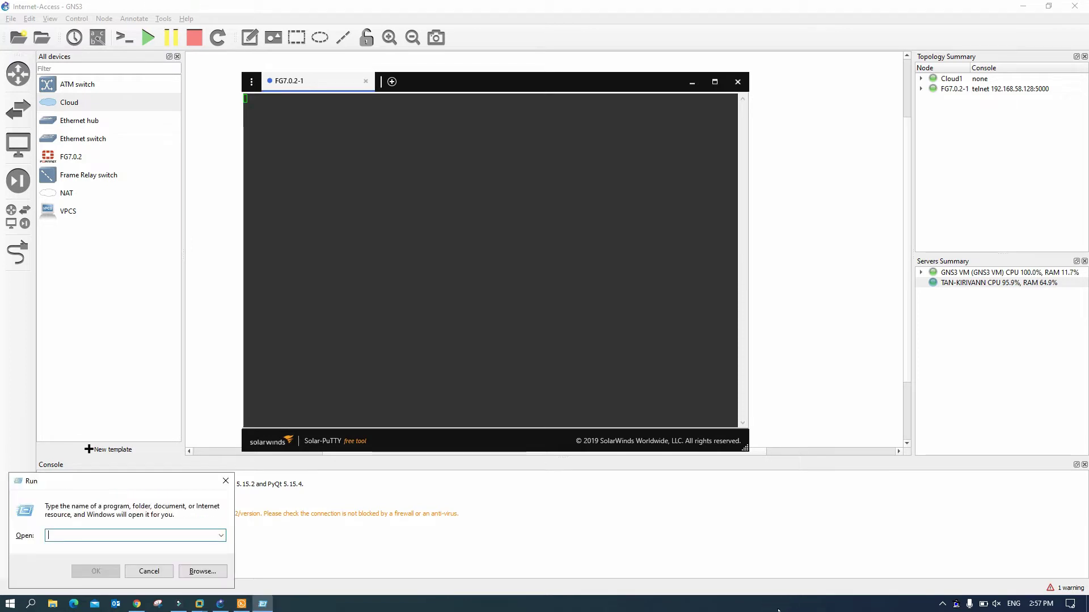
type("cmd")
key("Return")
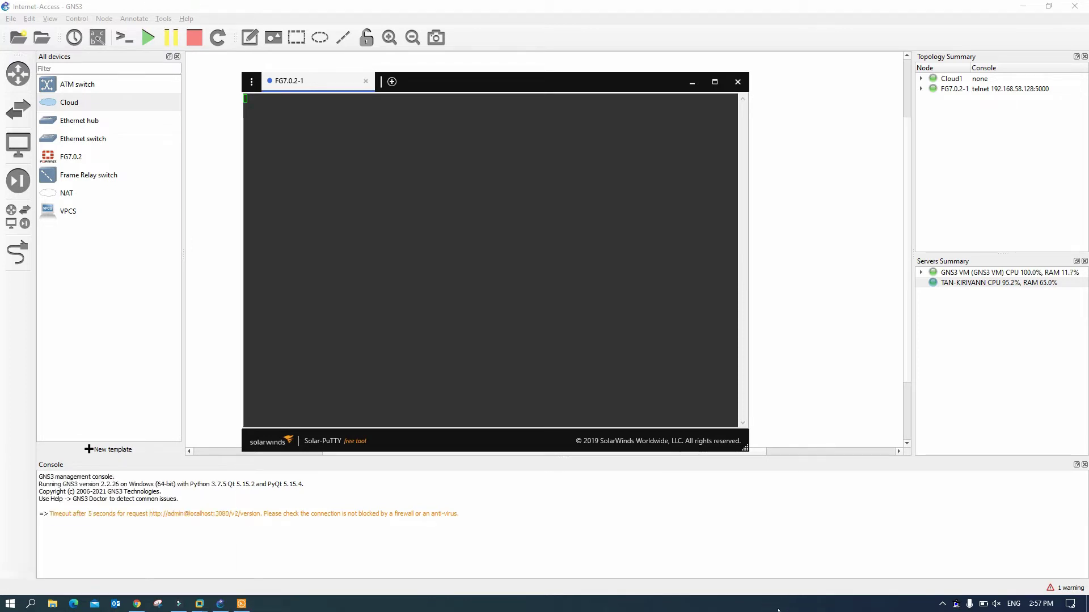
left_click_drag(447, 114, 714, 243)
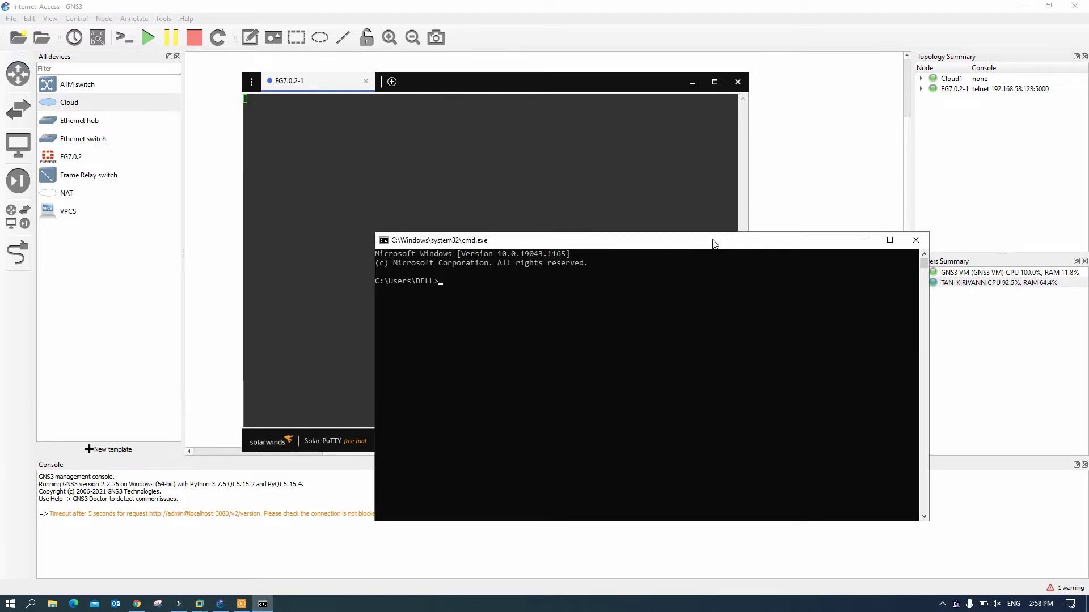
type("ipconfig")
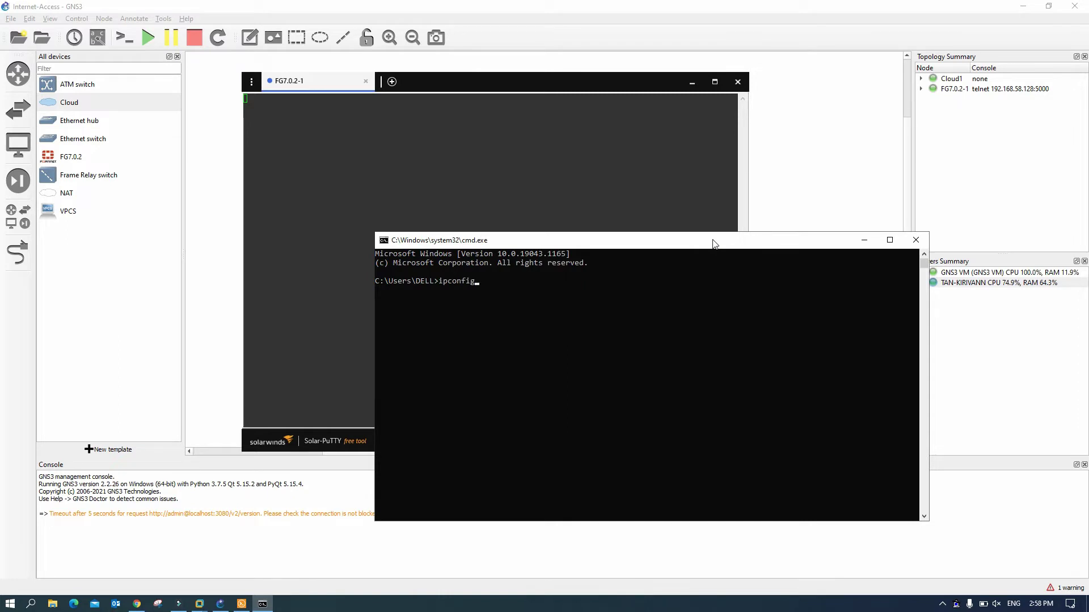
key("Return")
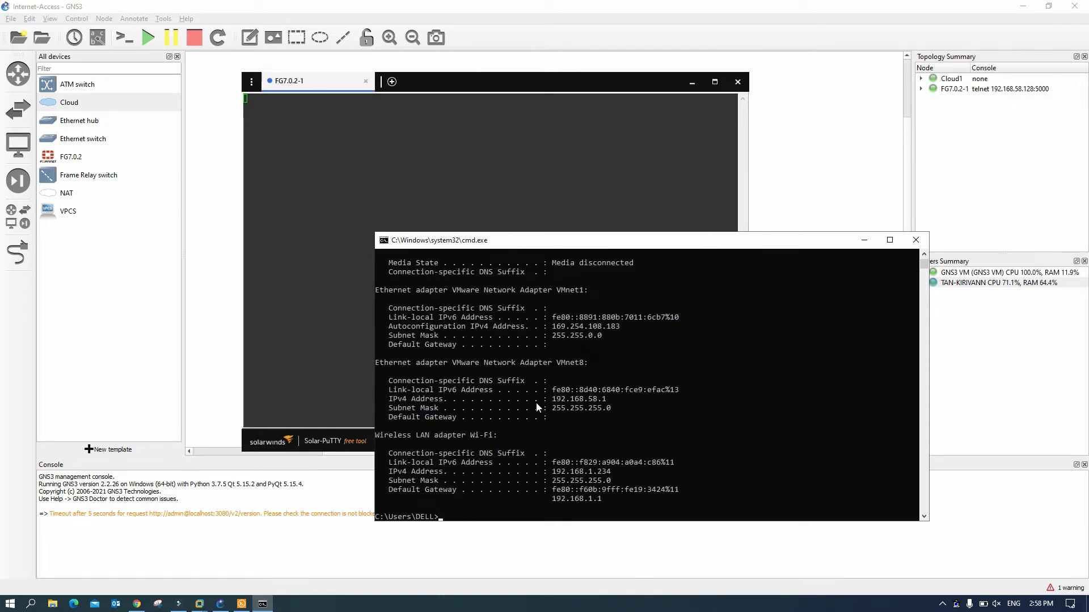
- Highlight the Wi-Fi address 192.168.1.234 and gateway 192.168.1.1, then minimize Command Prompt
scroll(536, 403, "down", 1)
left_click_drag(396, 410, 496, 421)
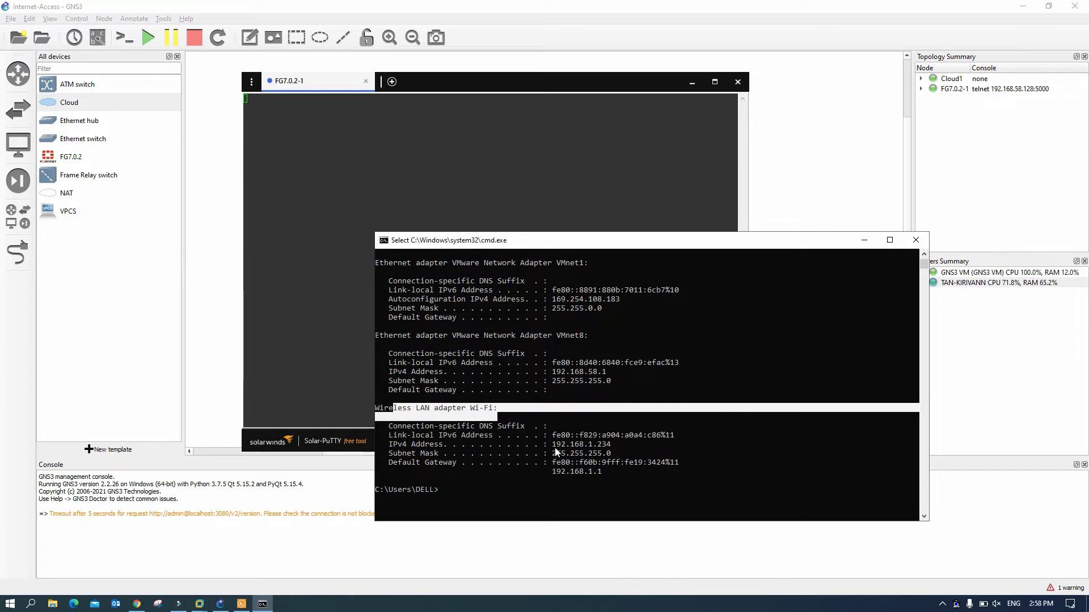
left_click_drag(552, 446, 616, 447)
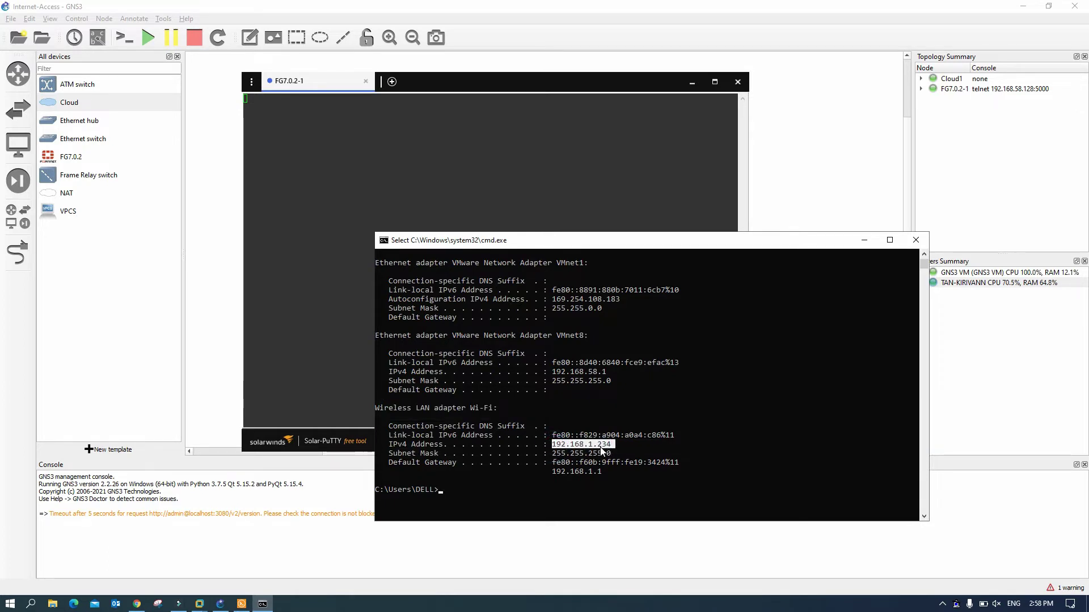
left_click(607, 446)
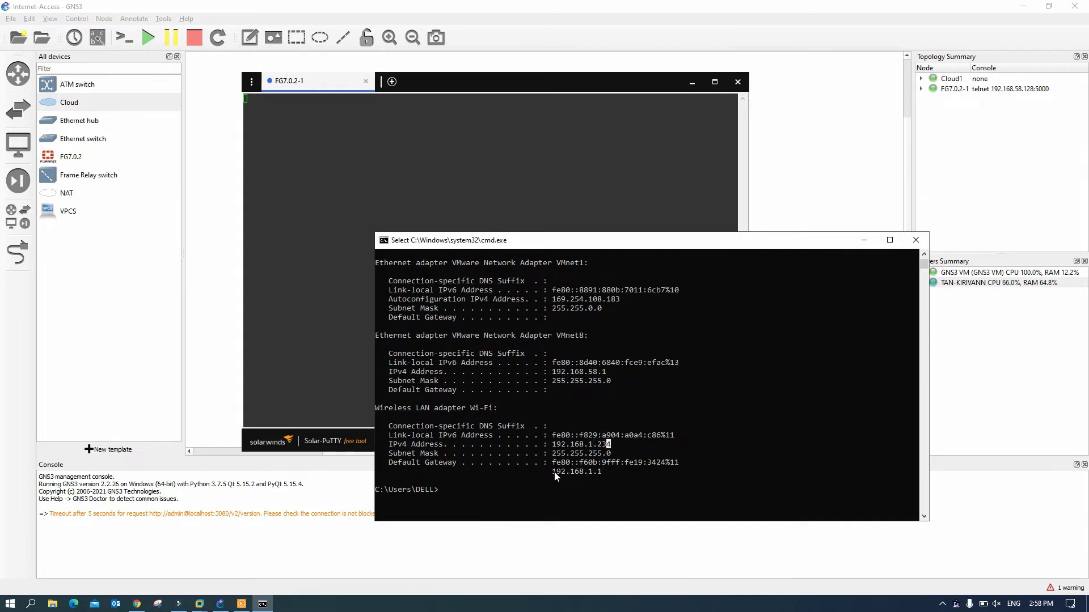
left_click_drag(552, 472, 600, 475)
left_click(599, 472)
left_click(864, 240)
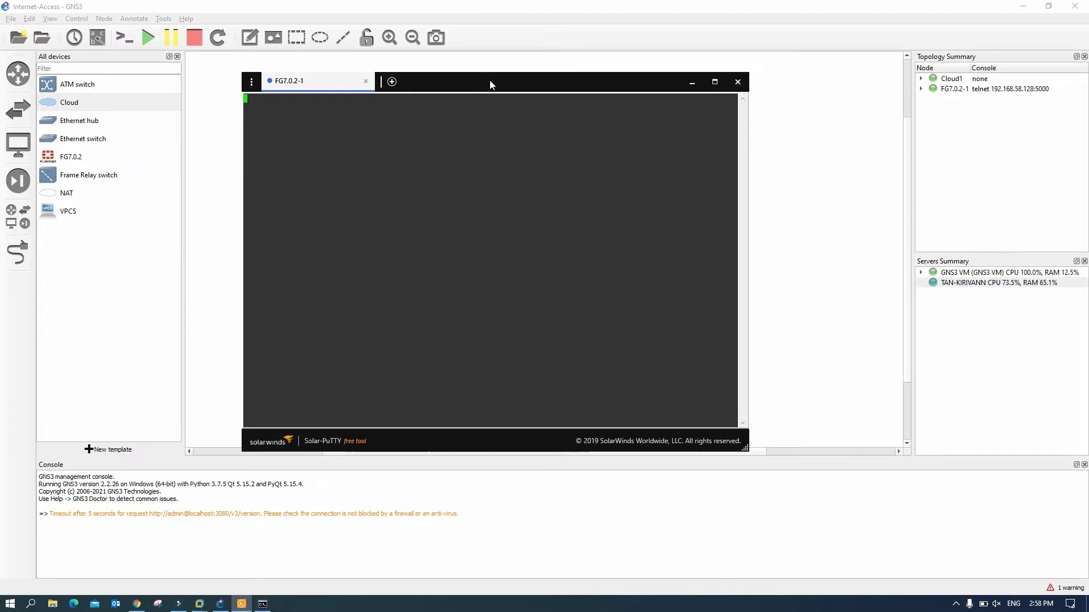
left_click_drag(488, 80, 331, 76)
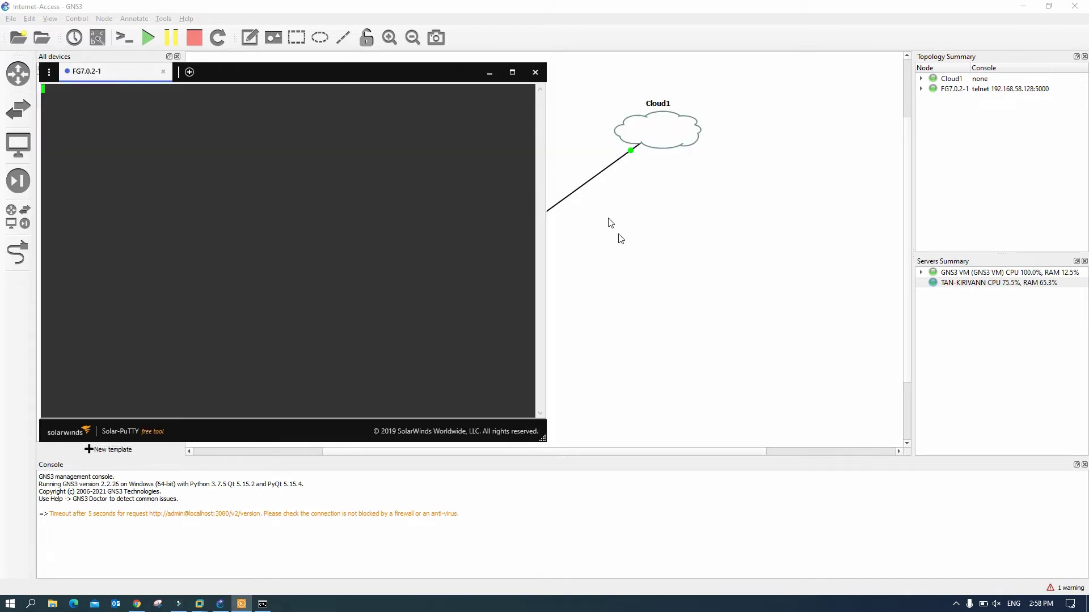
- Hide the console and add a '192.168.1.2/24' text note to the topology
left_click_drag(662, 456, 583, 445)
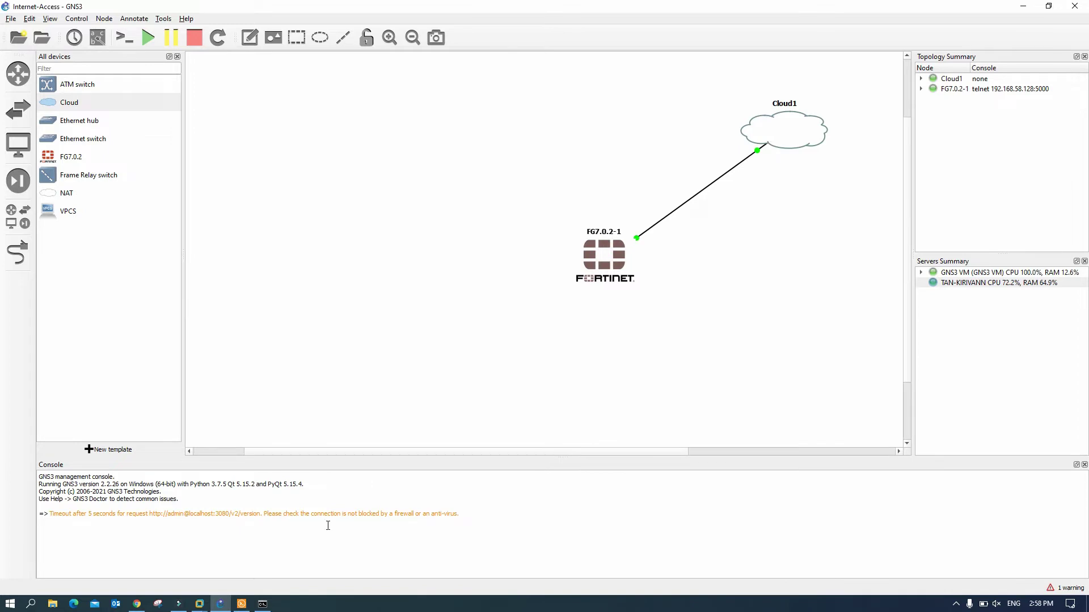
left_click(241, 604)
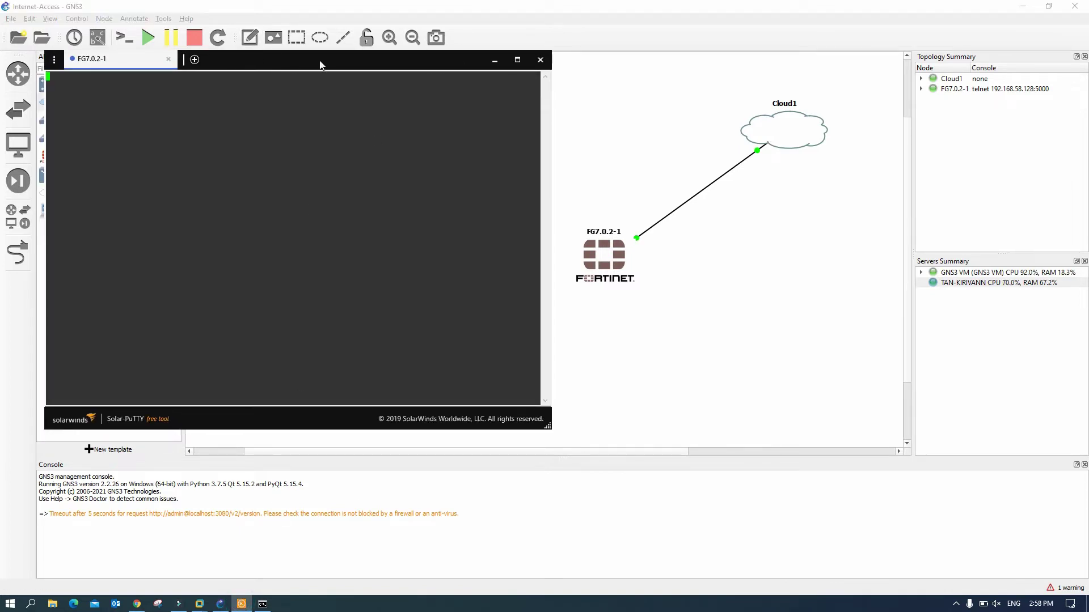
left_click(493, 59)
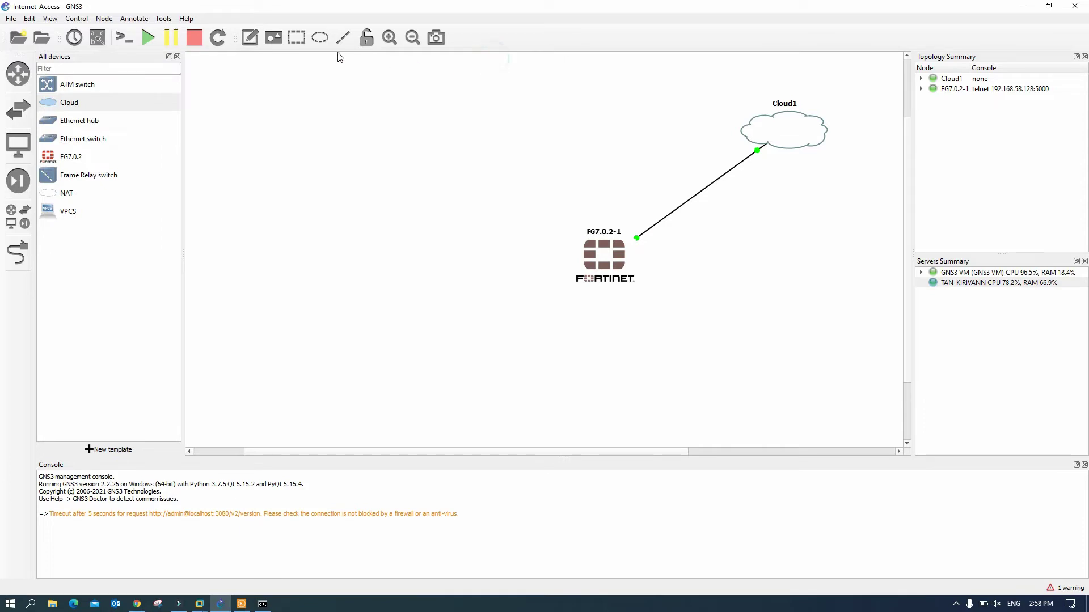
left_click(250, 38)
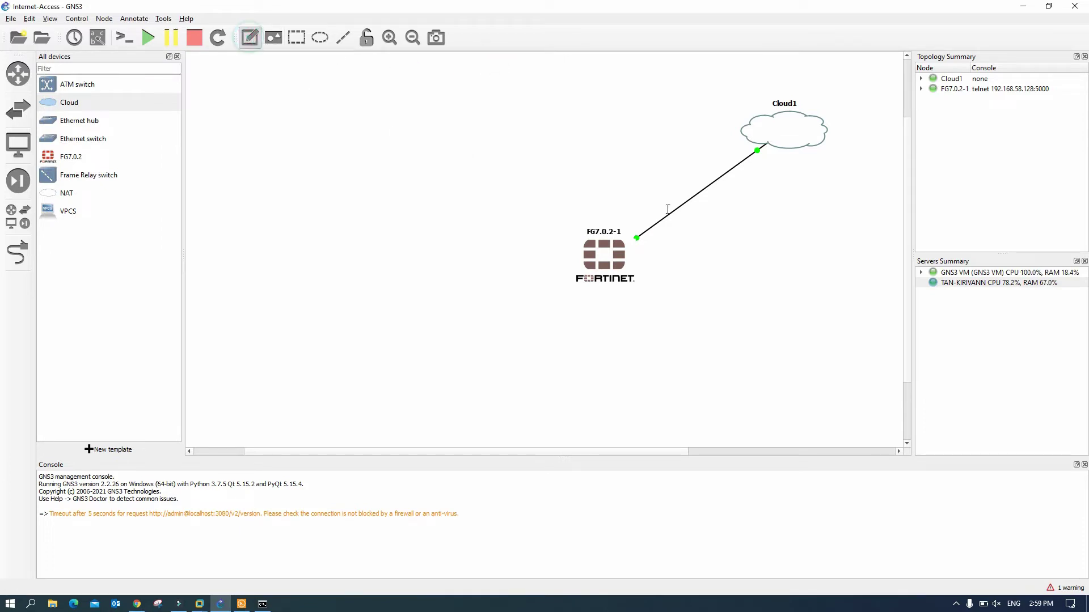
left_click(631, 187)
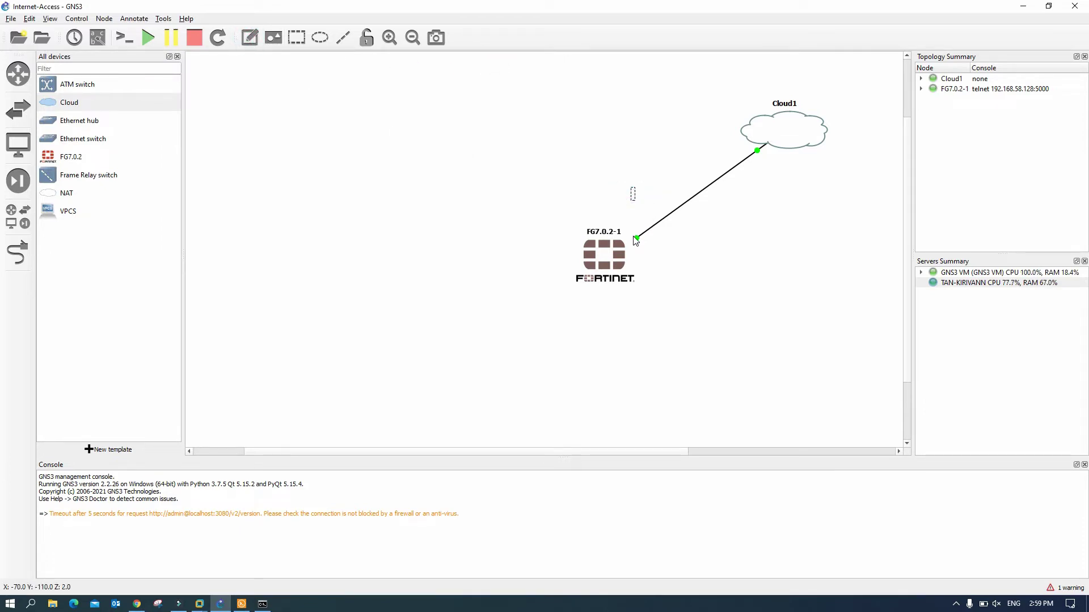
type("192.168.1.")
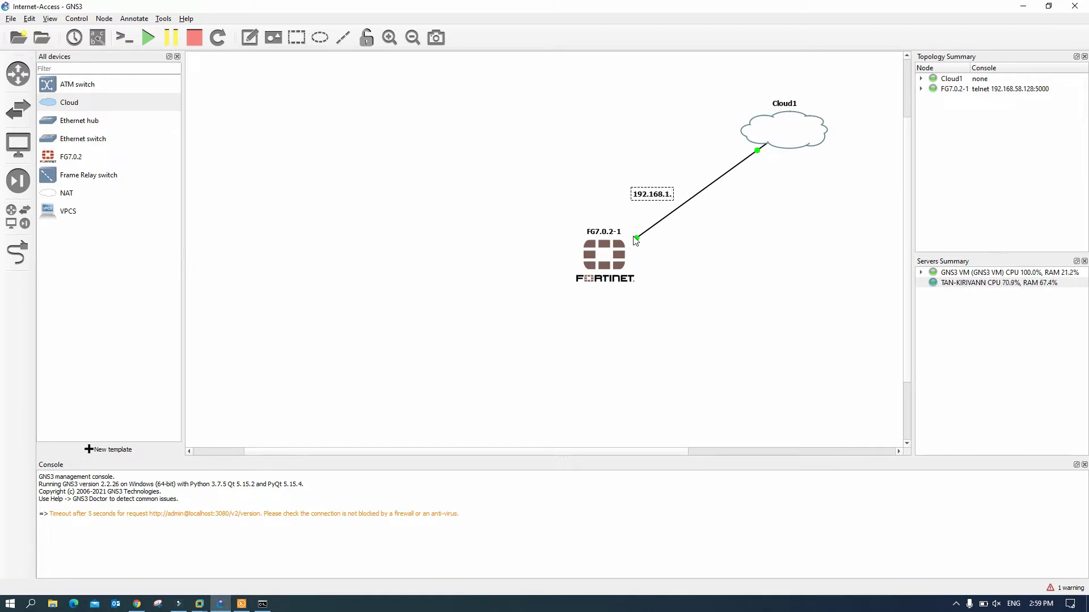
type("2/24")
left_click(689, 250)
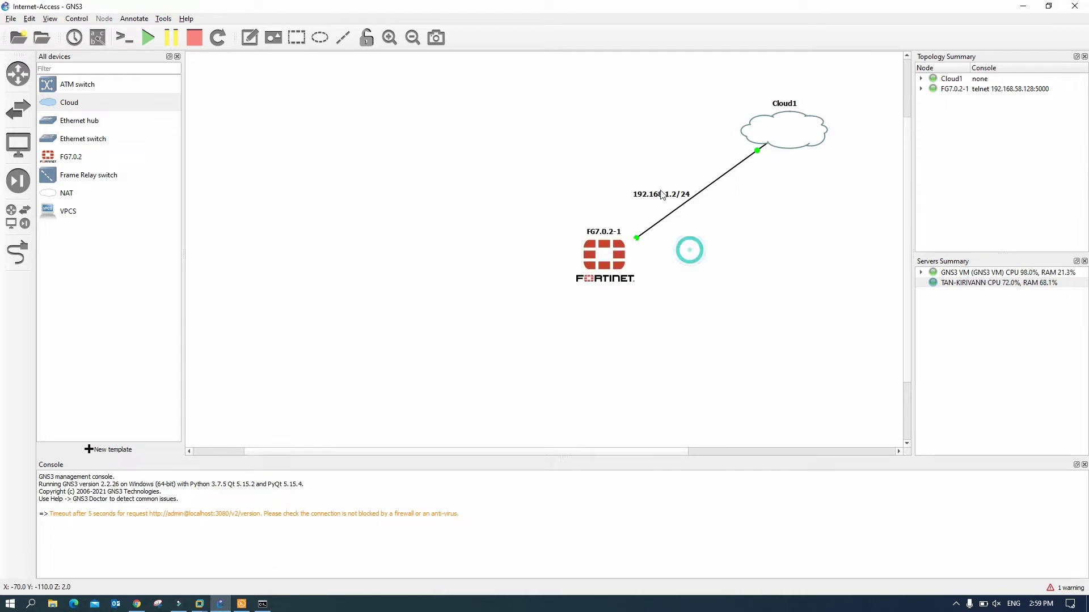
- Move the 192.168.1.2/24 note beside the FortiGate's link end and begin renaming Cloud1
left_click_drag(658, 192, 674, 249)
left_click(714, 287)
left_click(673, 305)
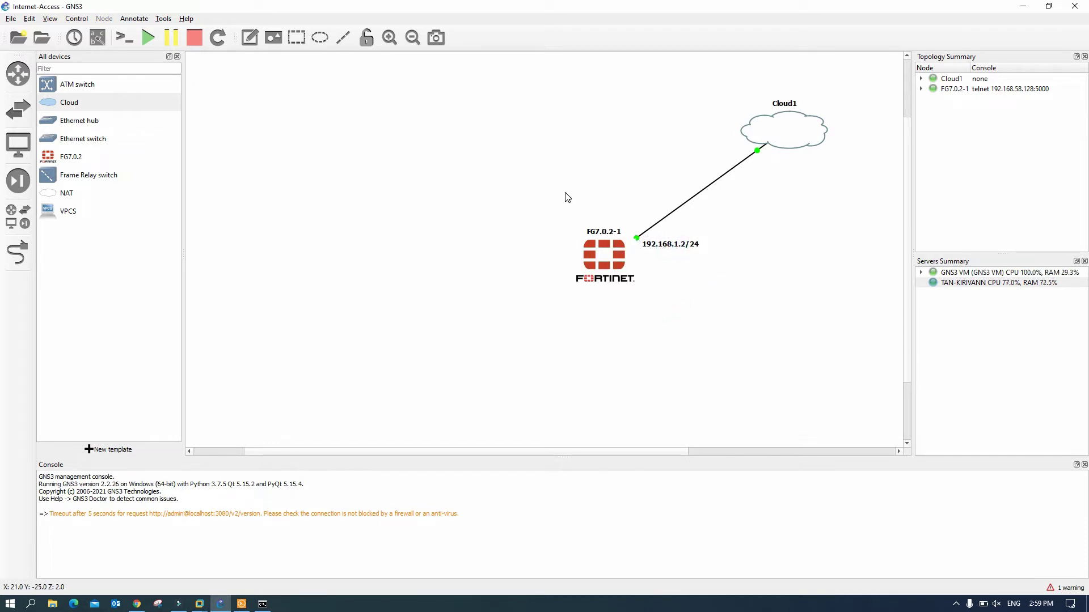
double_click(788, 105)
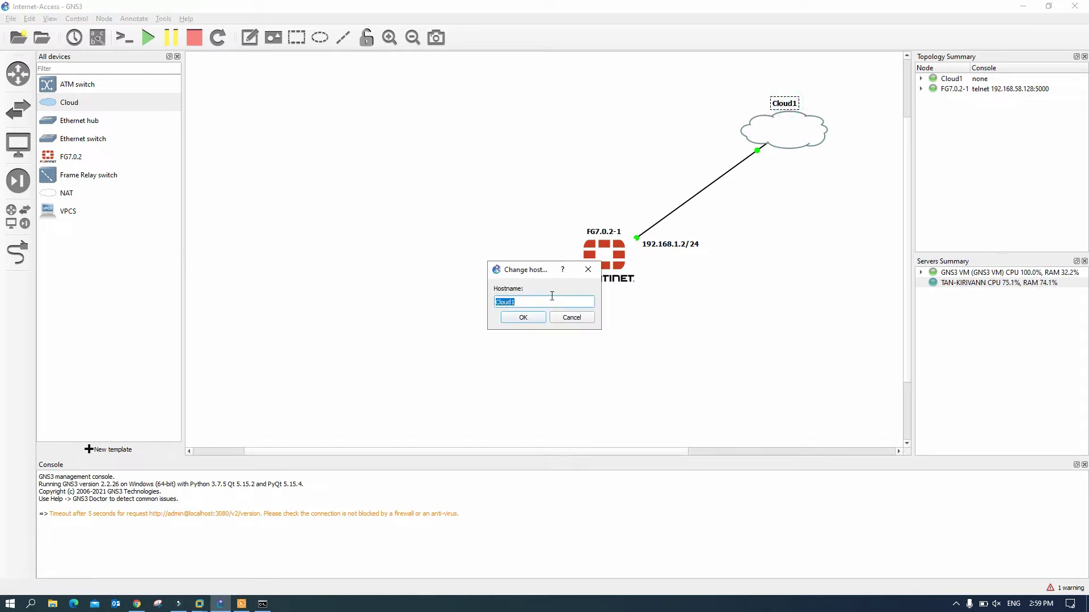
- Rename Cloud1 to 'Internet' and centre that label inside the cloud icon
type("Internet")
left_click(537, 319)
left_click_drag(791, 98, 796, 100)
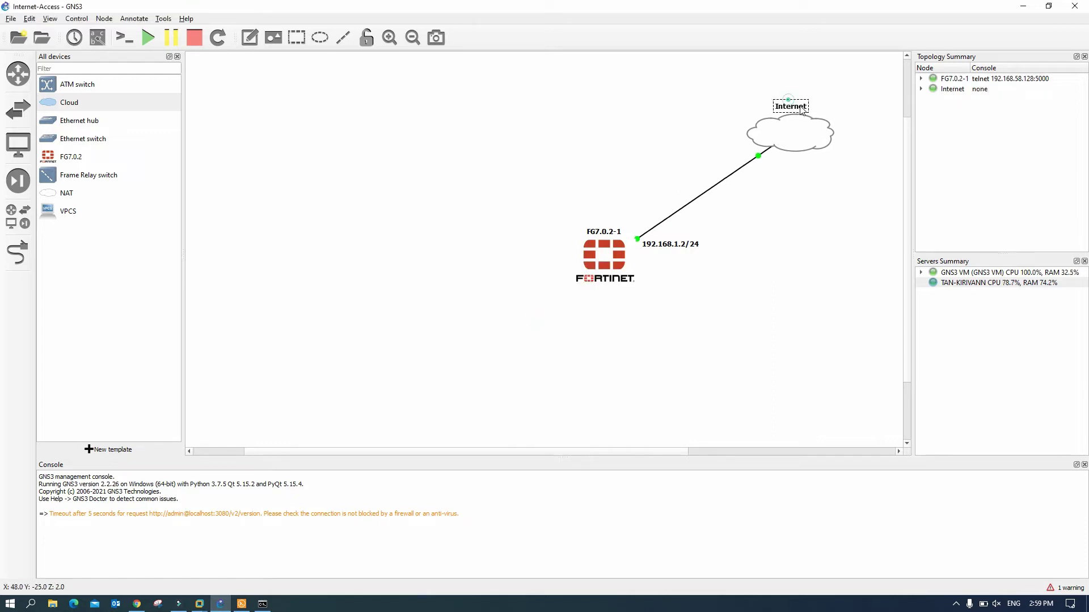
left_click(791, 204)
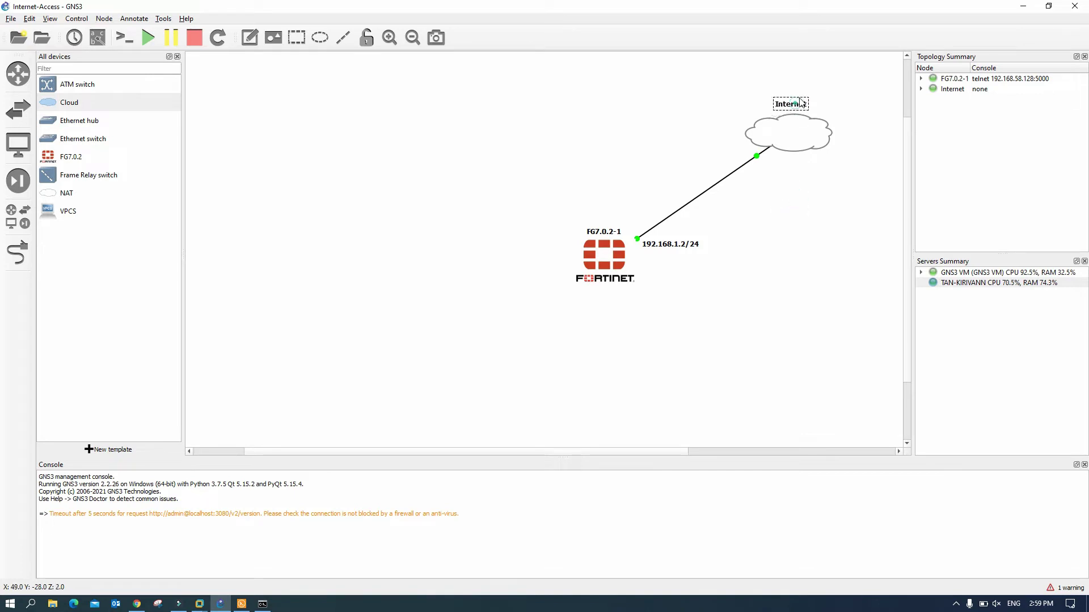
left_click_drag(789, 106, 792, 130)
left_click(788, 213)
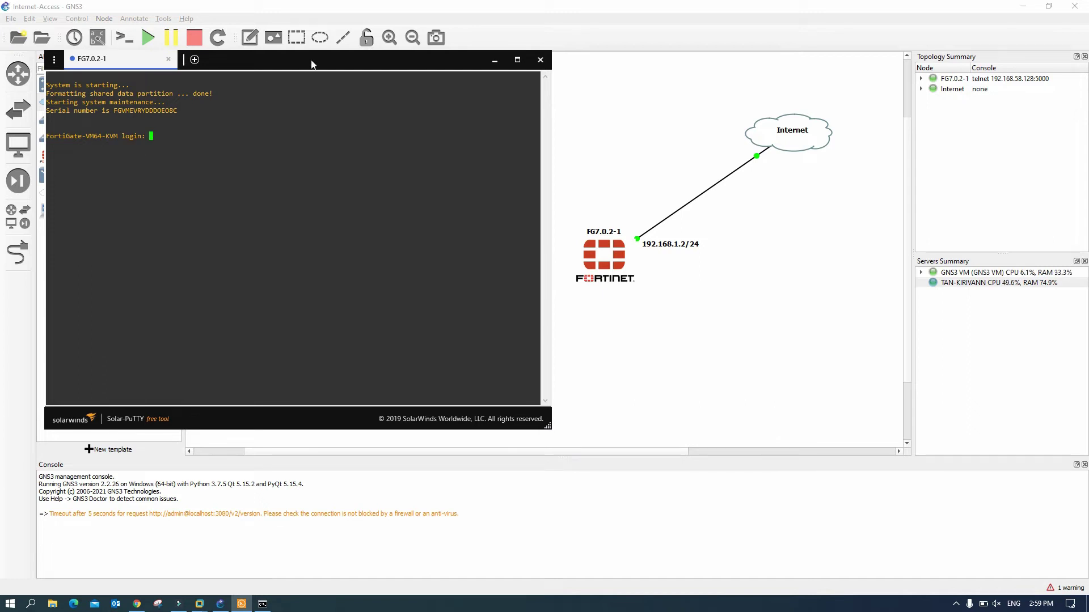
- Log in to the FortiGate as admin, set a new password, and start typing 'show system int'
left_click_drag(311, 59, 344, 96)
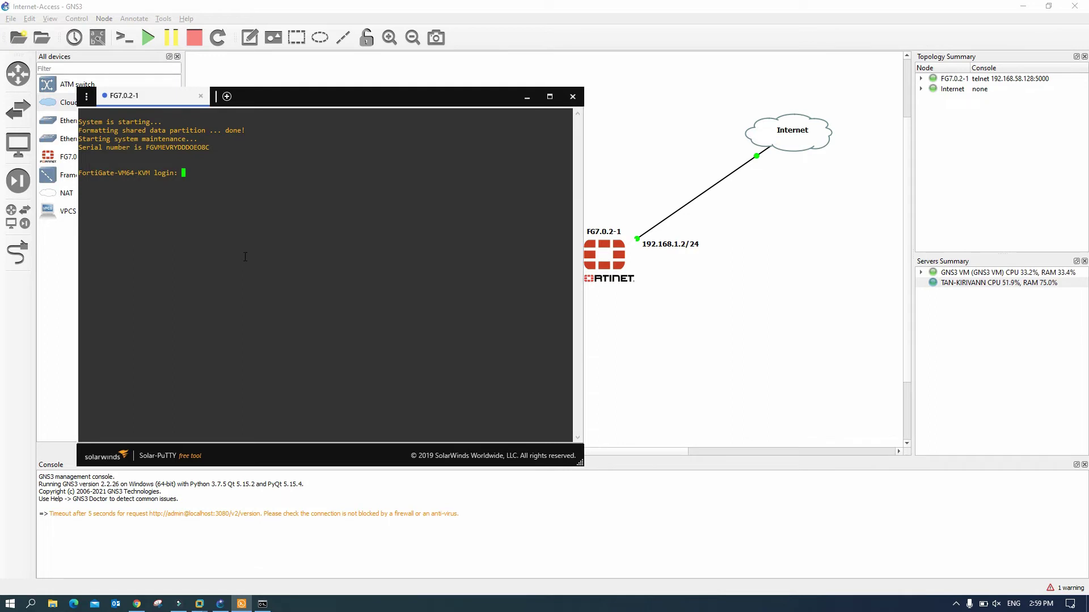
type("admin")
key("Return")
key("Return")
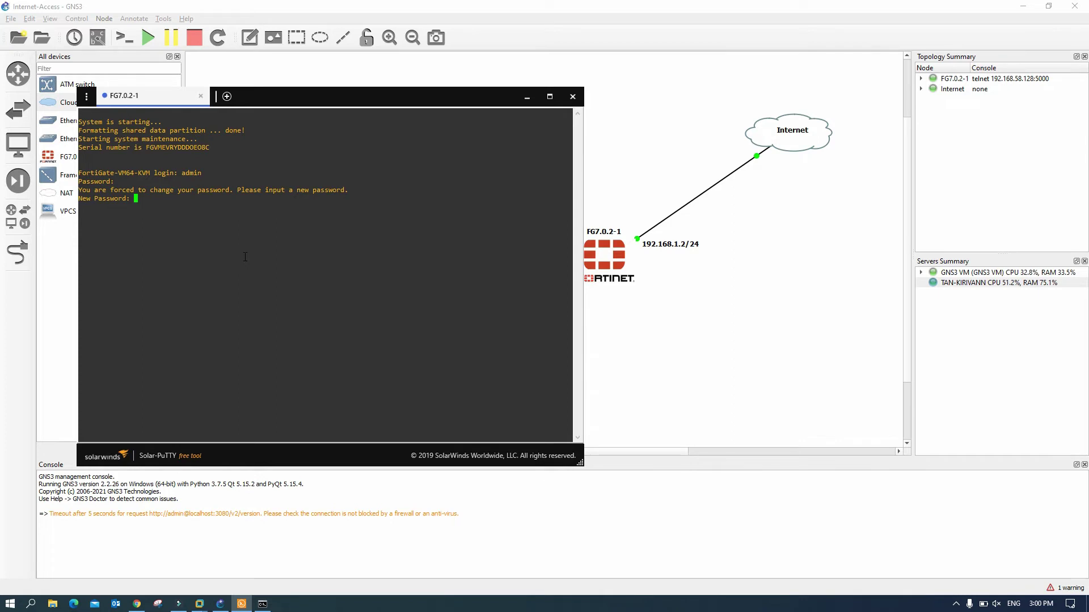
key("Return")
key("Return")
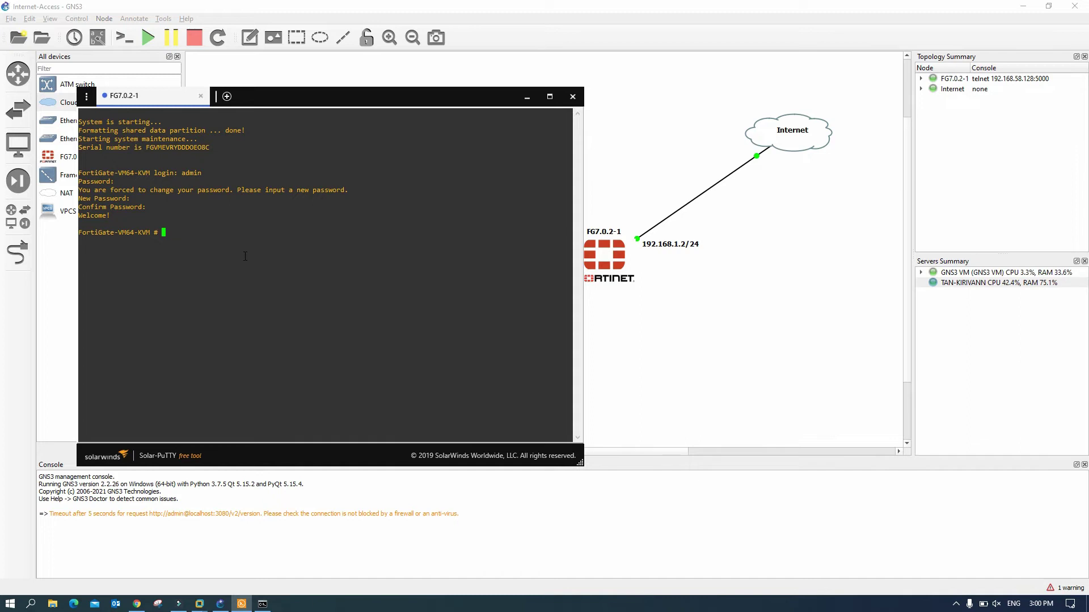
type("show system inte")
- Run show system interface, noting port1's mode dhcp, then enter config system interface
key("Tab")
key("Return")
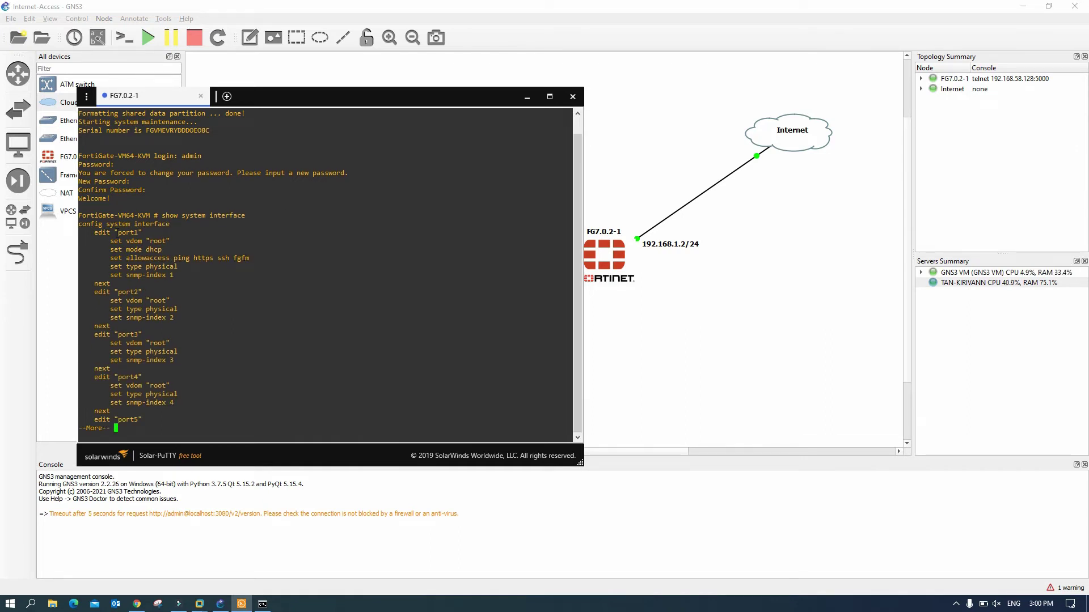
left_click_drag(116, 232, 176, 271)
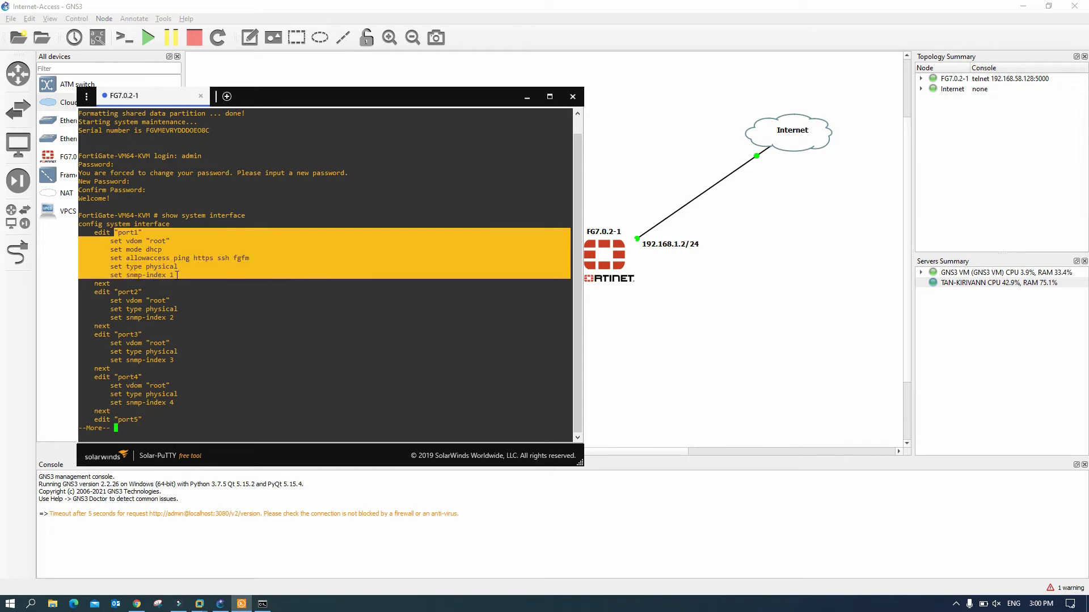
left_click(126, 254)
left_click_drag(126, 250, 163, 250)
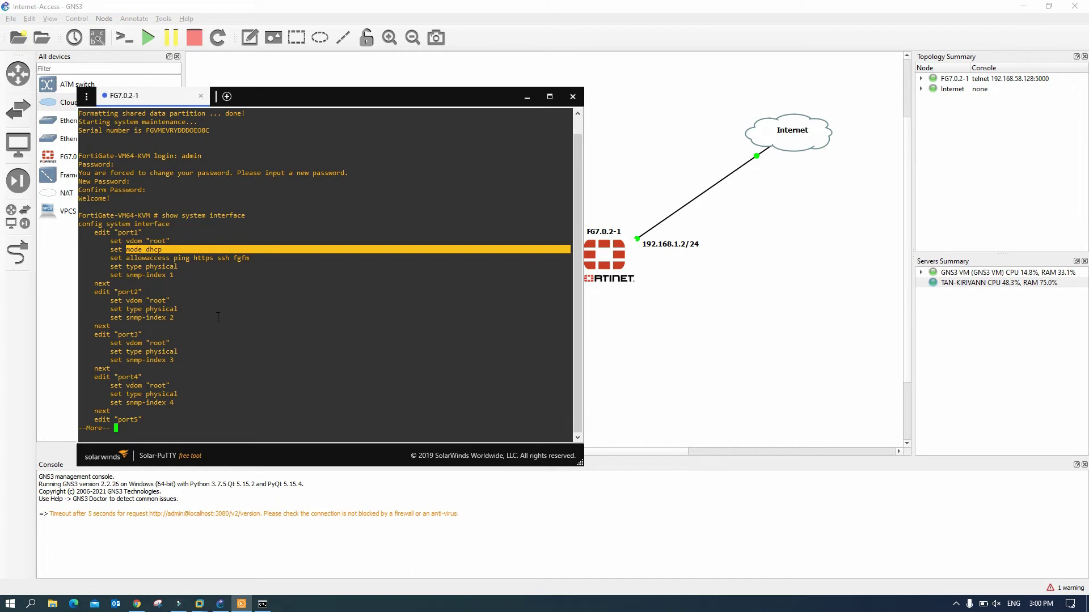
key("space")
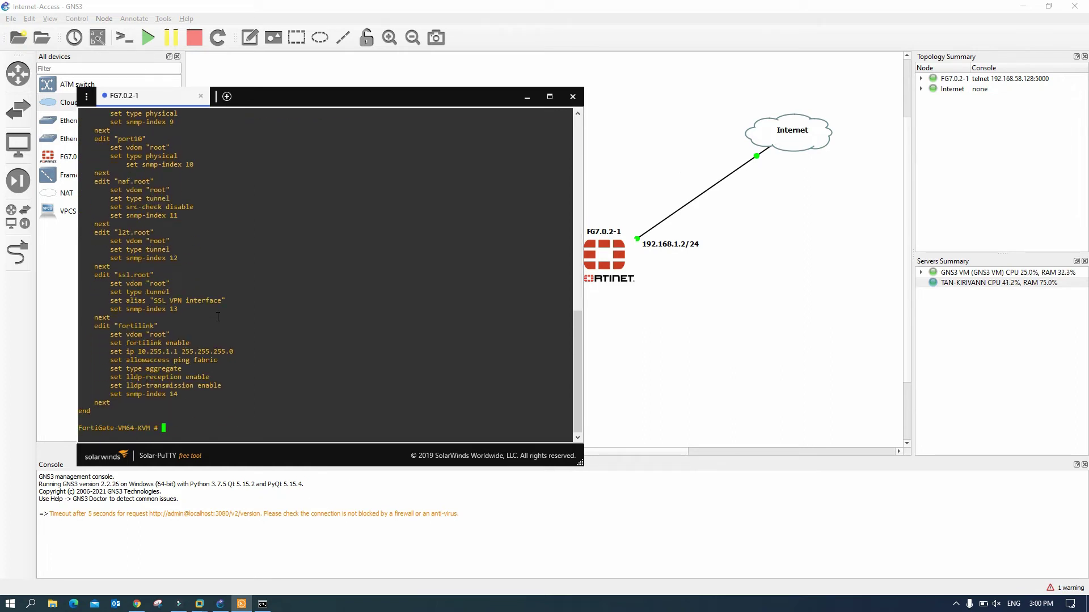
type("config system interface")
key("Return")
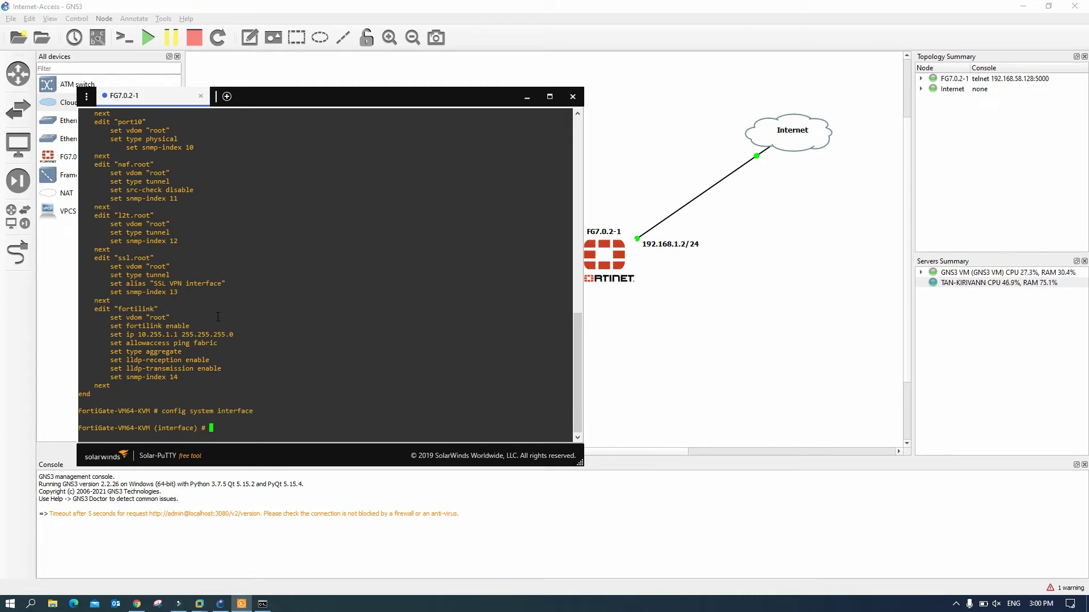
- Close GNS3's management console panel and enter 'edit port1' in the FortiGate console
left_click_drag(382, 97, 386, 32)
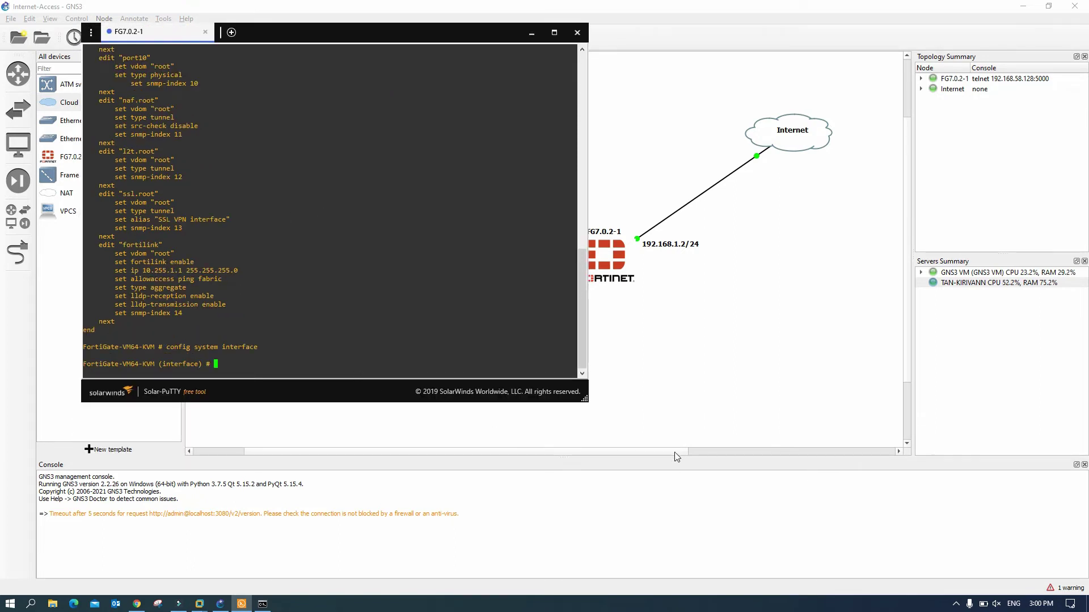
left_click(1083, 465)
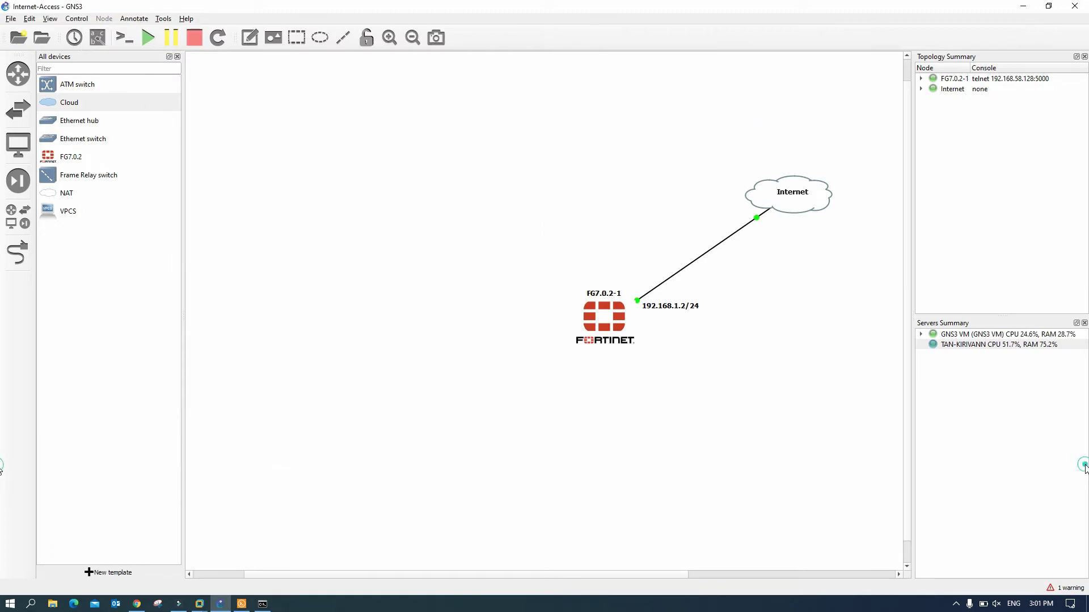
left_click(241, 602)
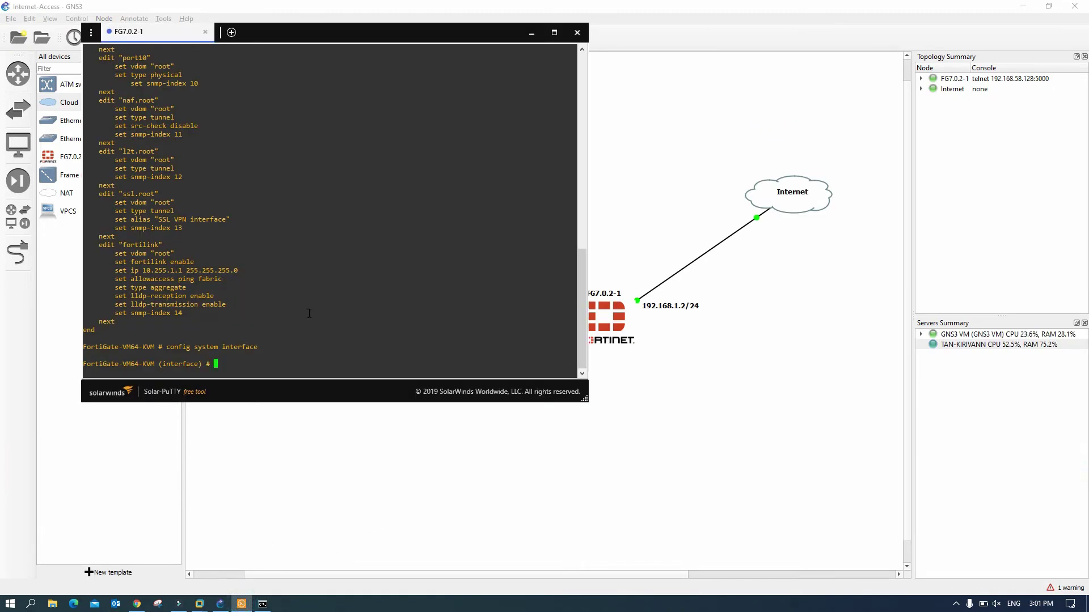
left_click_drag(410, 35, 426, 93)
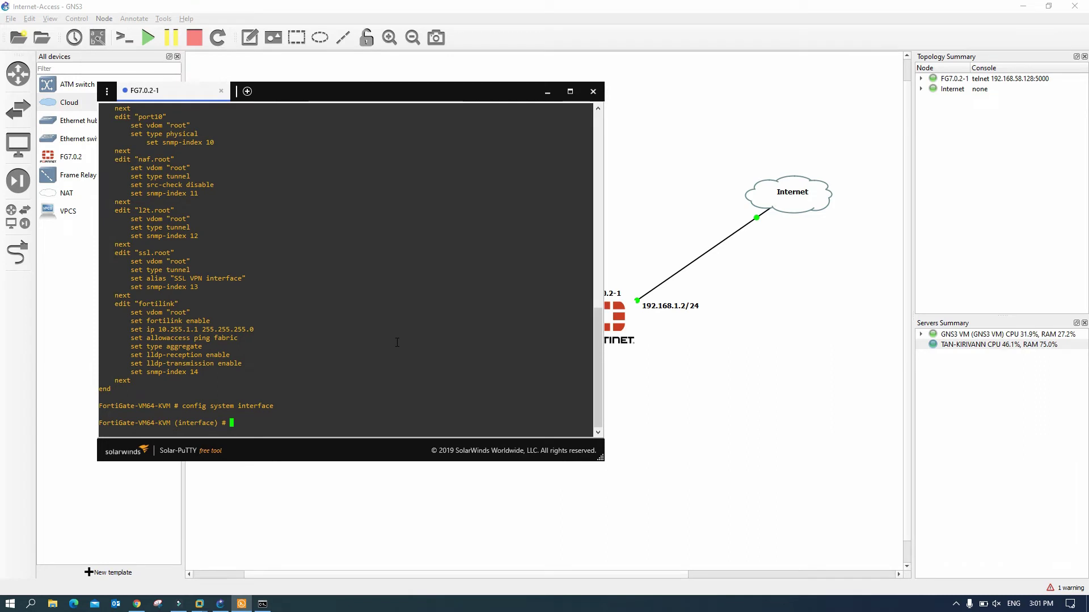
type("edit")
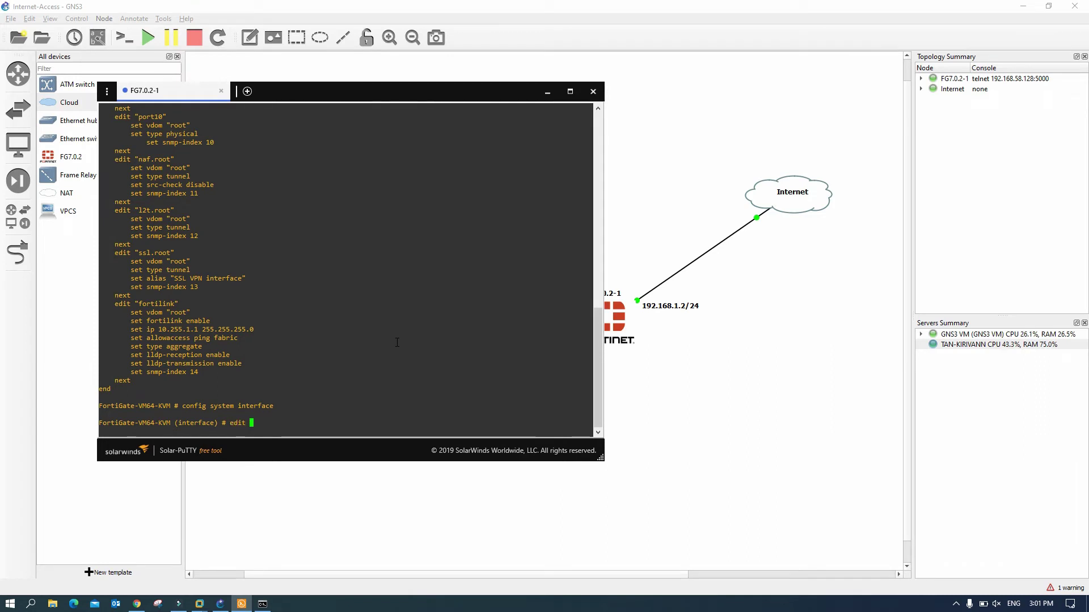
type(" port1")
key("Return")
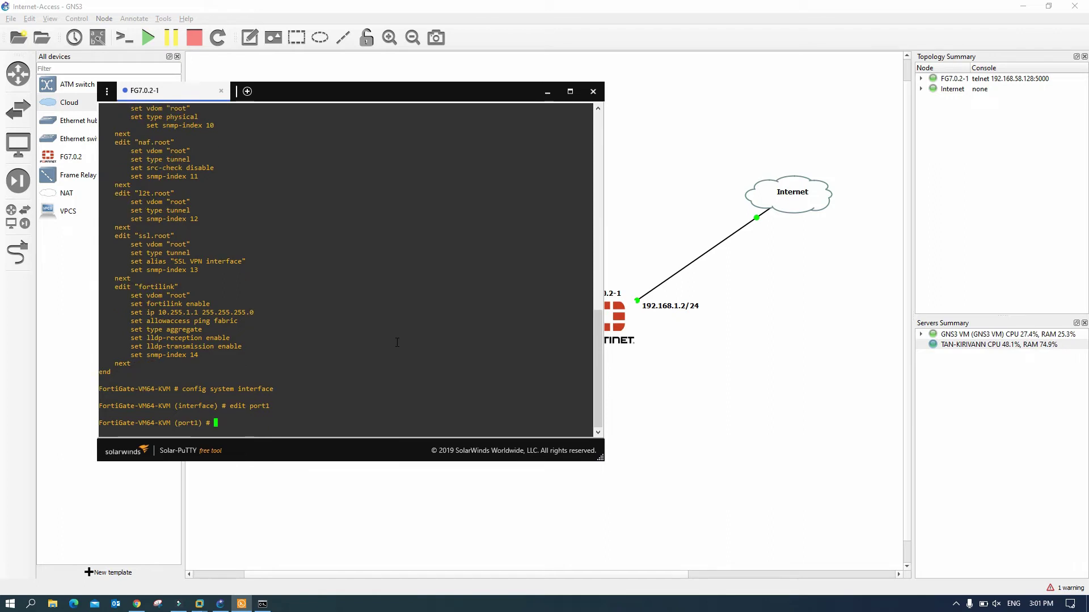
- Set port1 static at 192.168.1.2/24 allowing http, https and ping, then show it
type("set mode sta")
key("Tab")
key("Return")
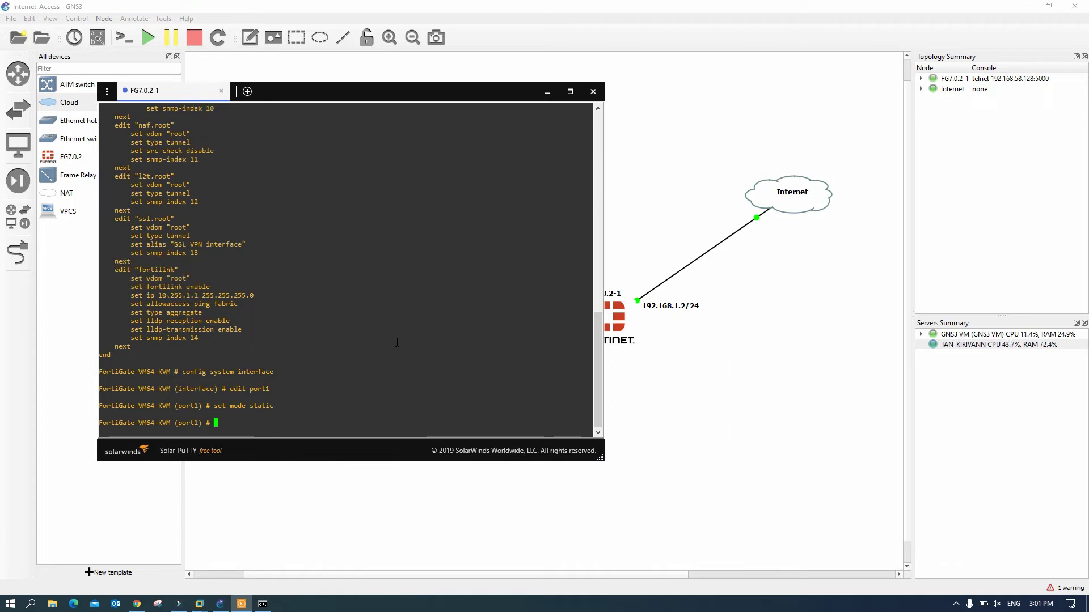
type("s")
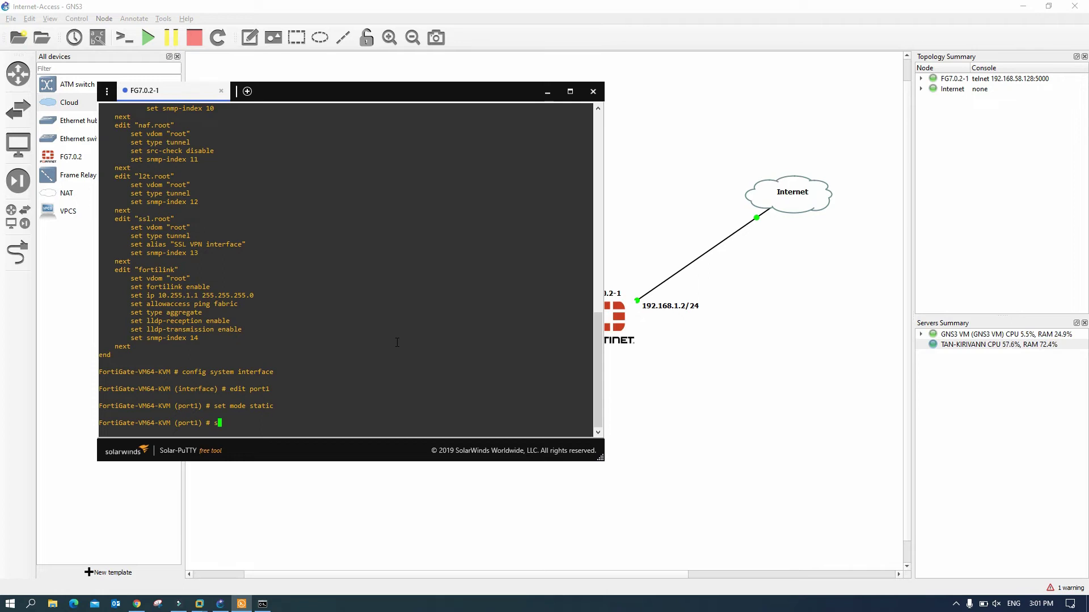
type("et ip 192.168.1.2/2")
type("4")
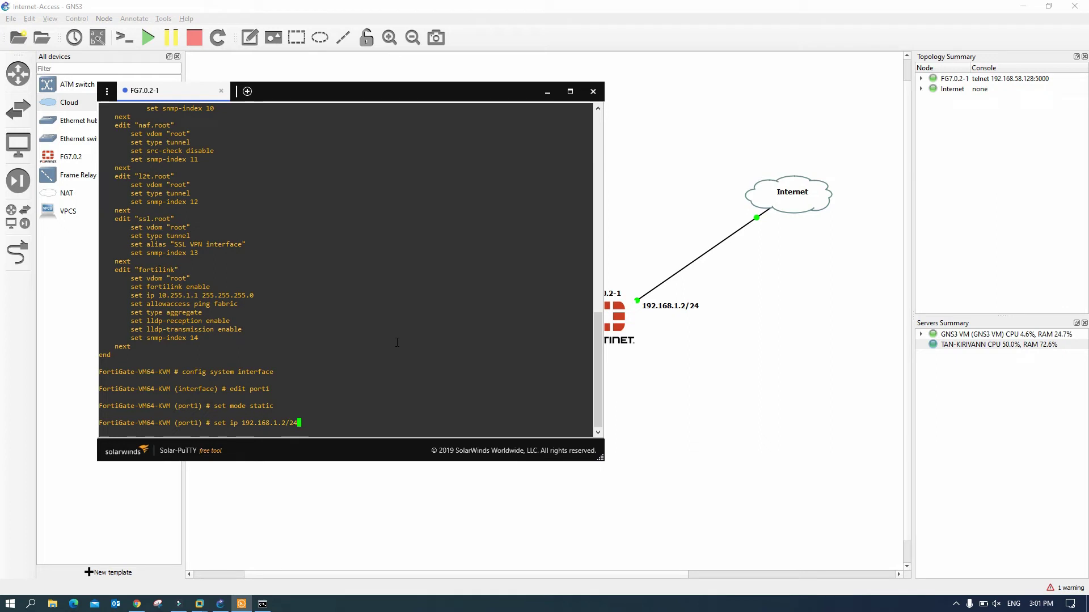
key("Return")
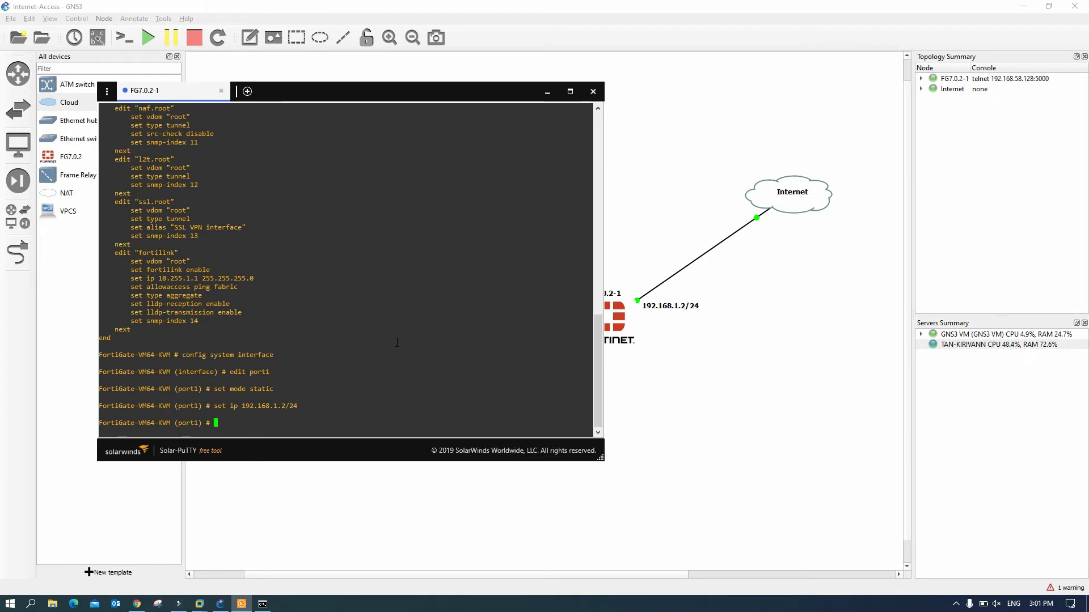
type("set ")
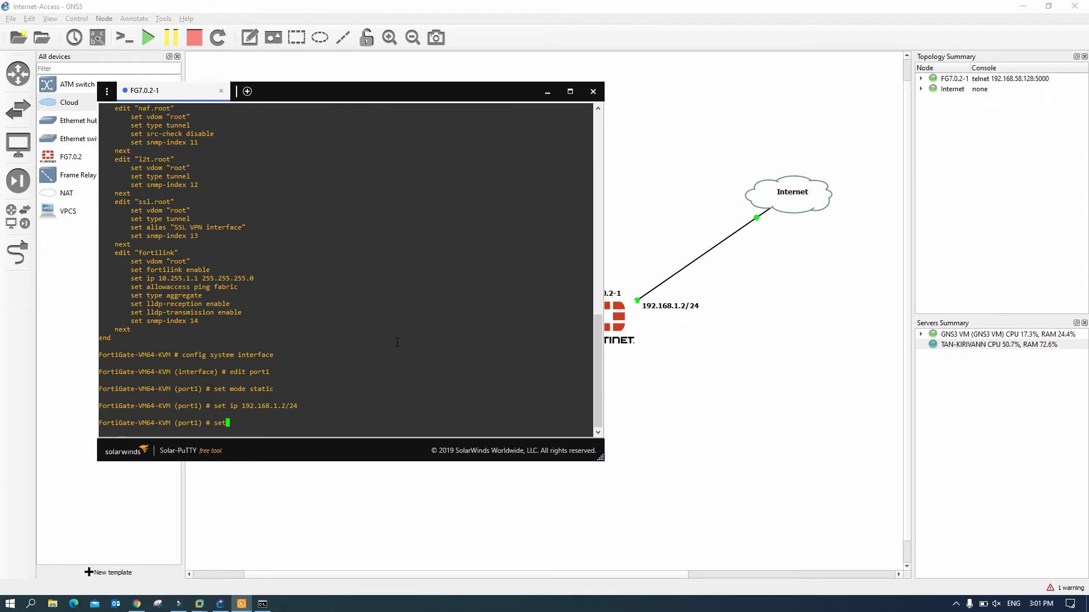
type("allowaccess http https ping")
key("Return")
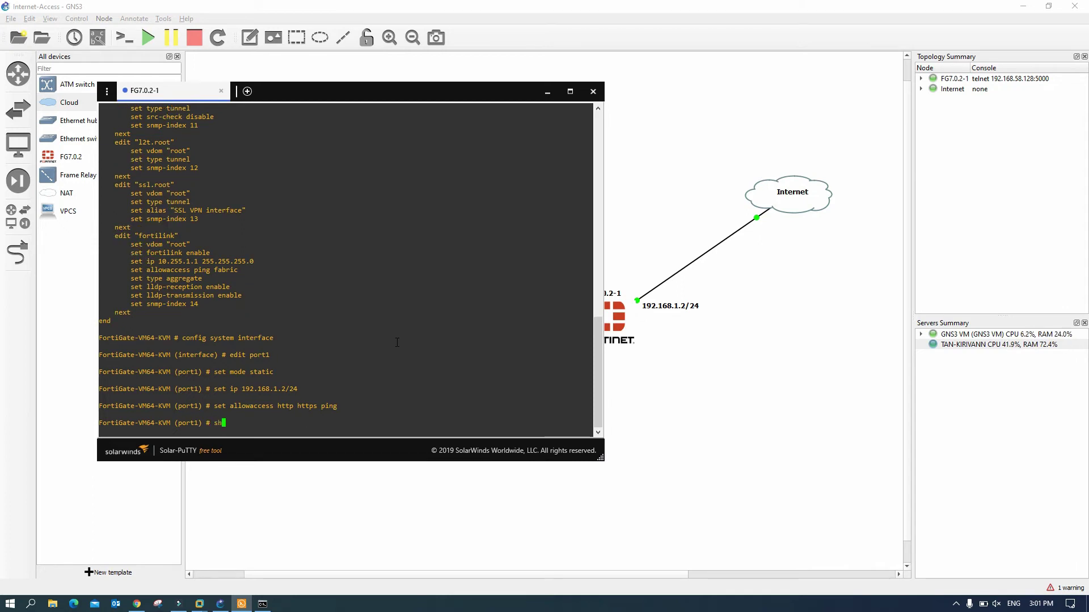
type("sh")
key("Return")
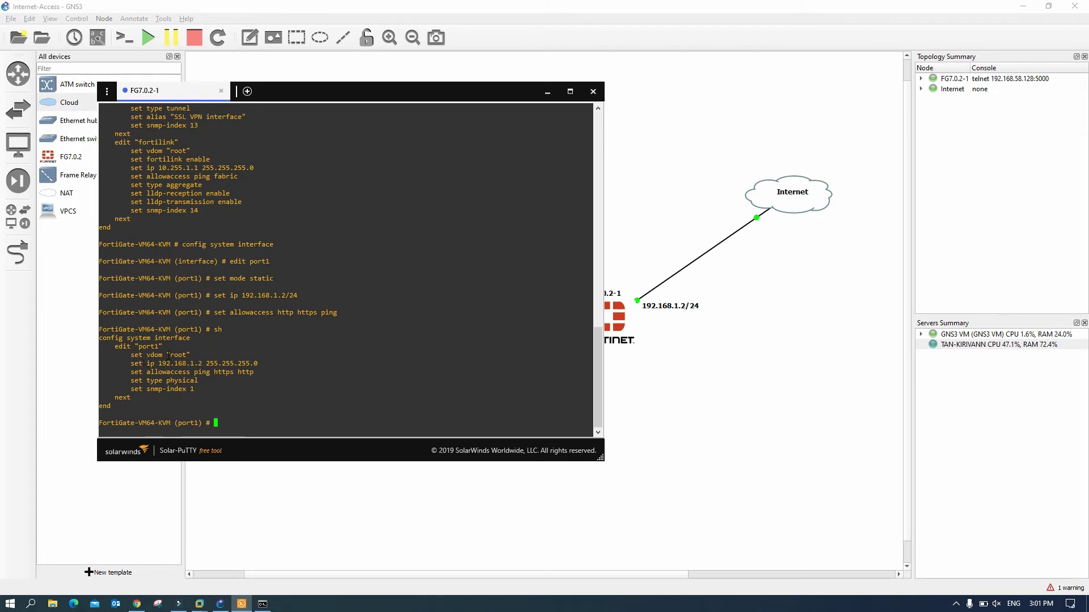
- Highlight port1's new IP and access lines, commit with 'end', and bring Command Prompt forward
left_click_drag(144, 363, 256, 363)
left_click_drag(146, 372, 237, 372)
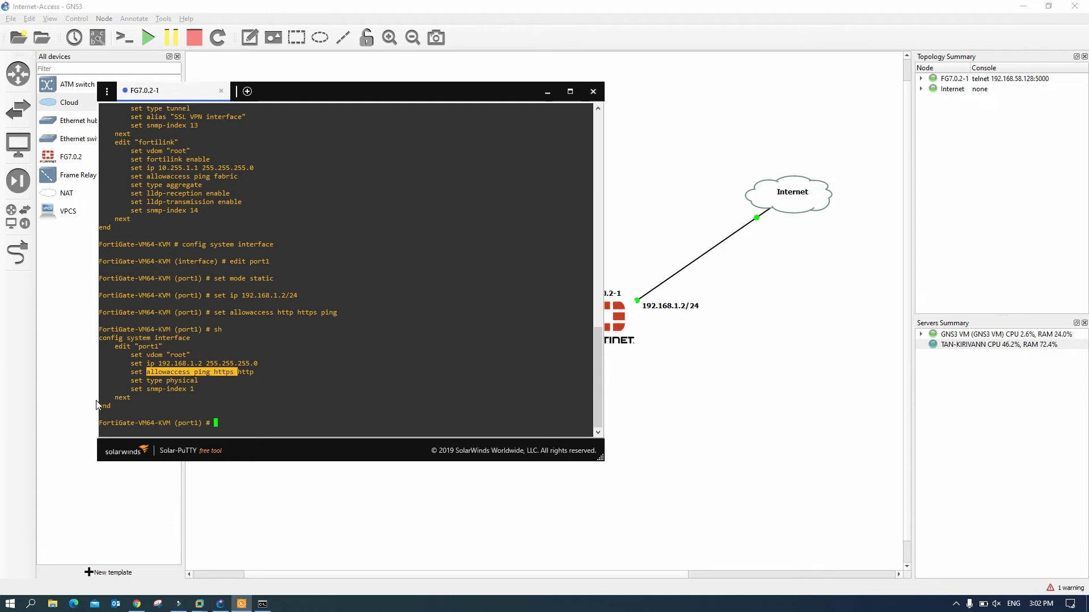
type("end")
key("Return")
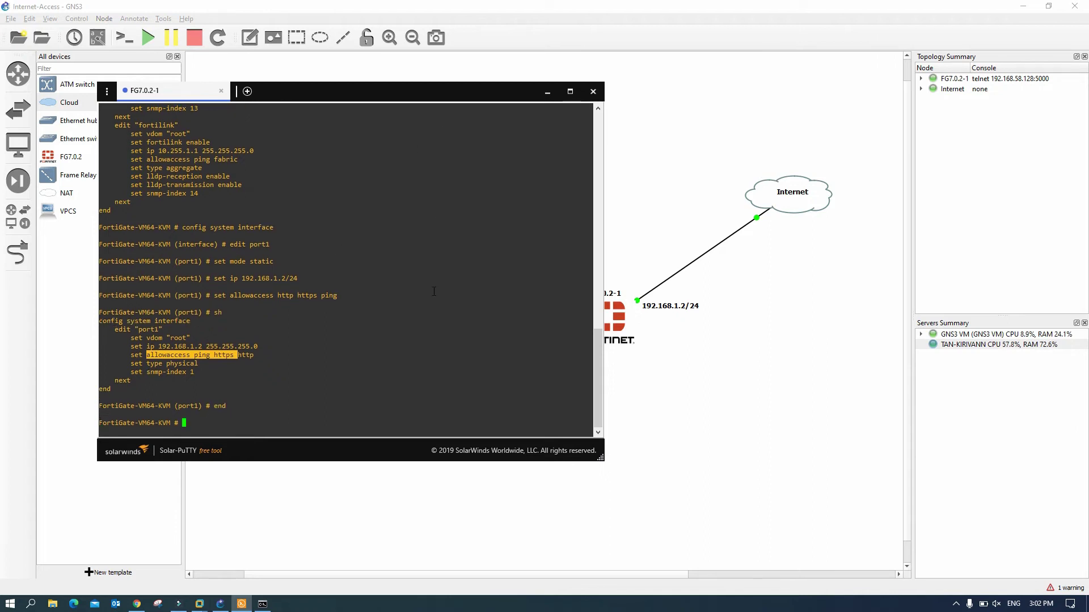
left_click(262, 604)
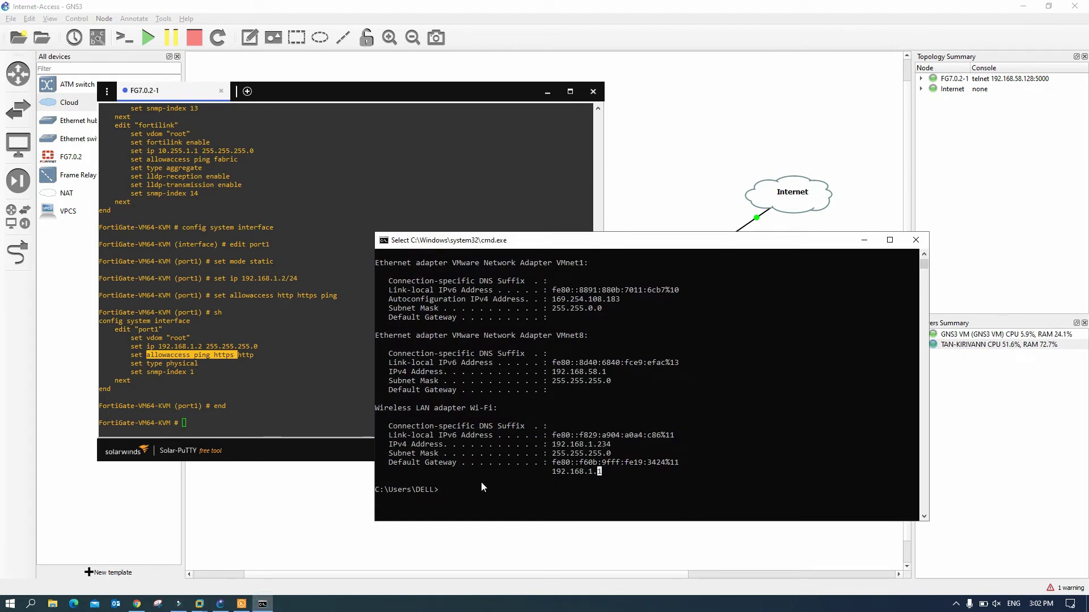
- Ping 192.168.1.2 from Command Prompt, then minimize the window
type("ping 19")
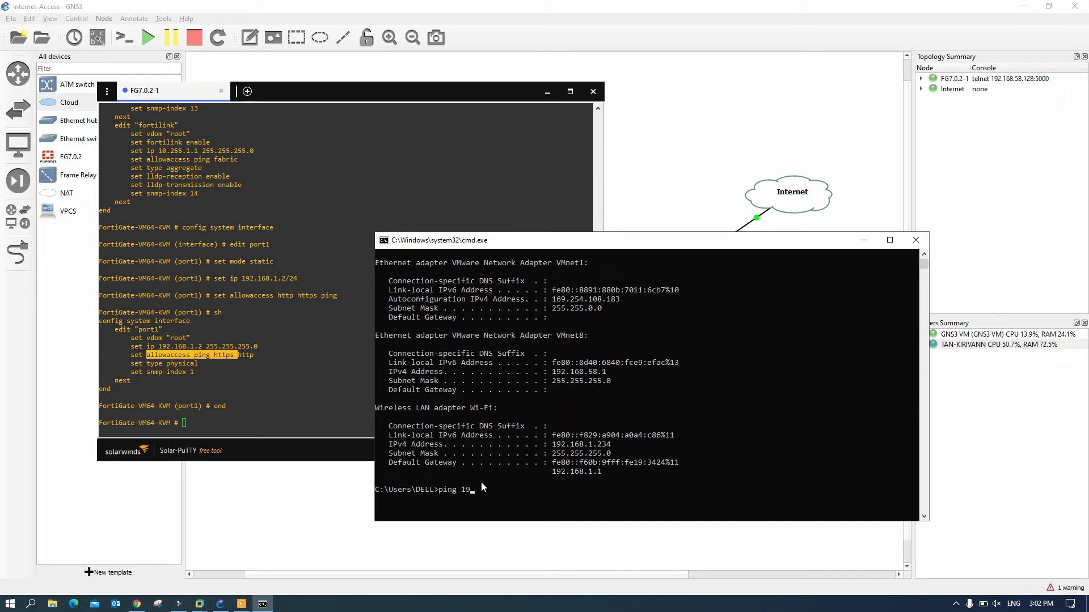
type("2.168.1.2")
key("Return")
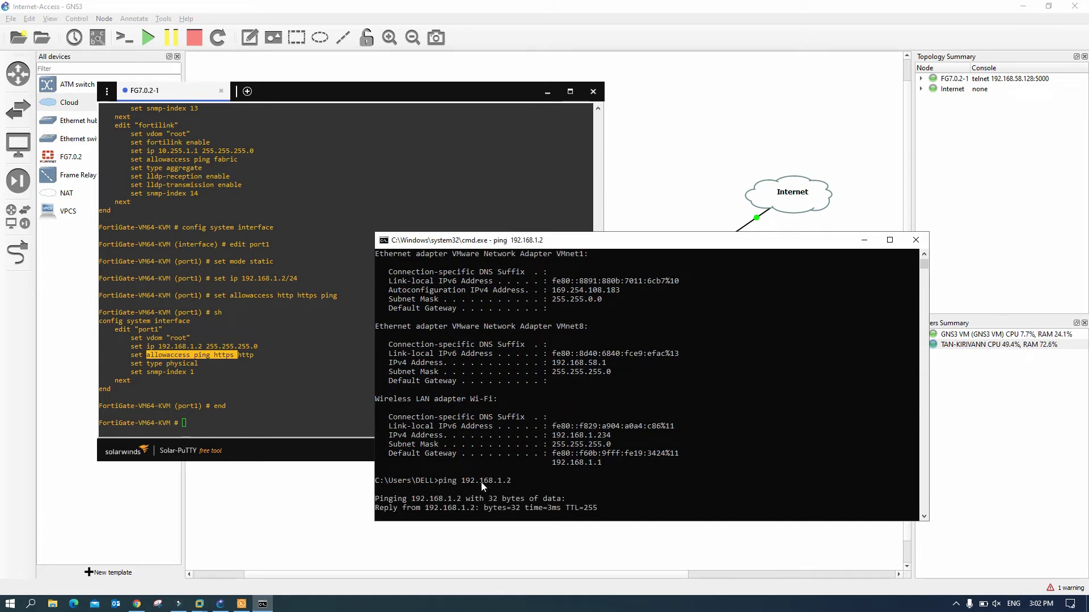
left_click(864, 242)
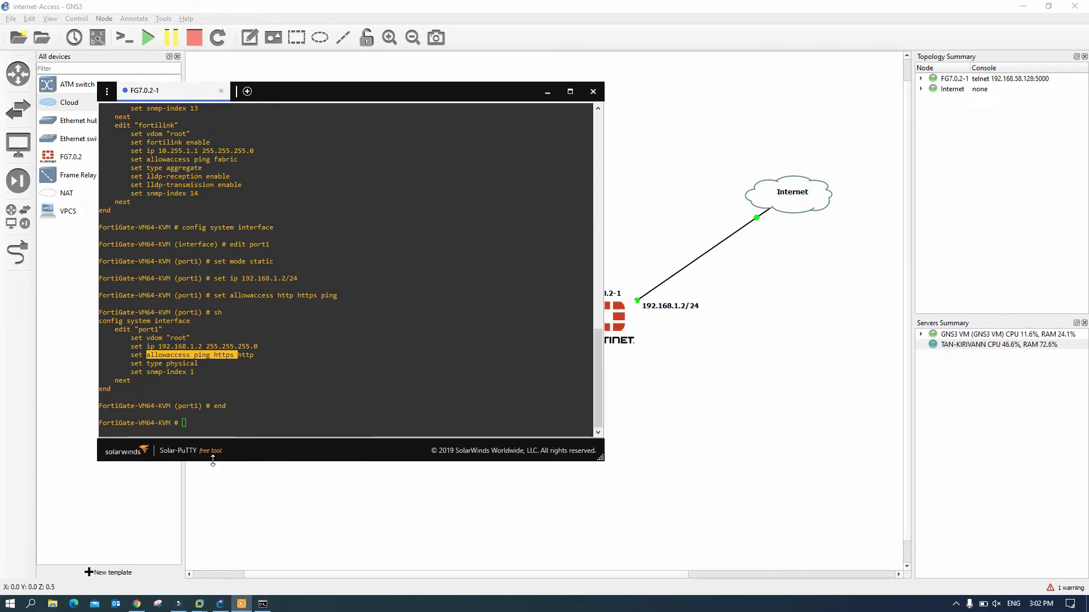
- Load the FortiGate web GUI at 192.168.1.2 in a new browser tab
mouse_move(138, 604)
left_click(138, 604)
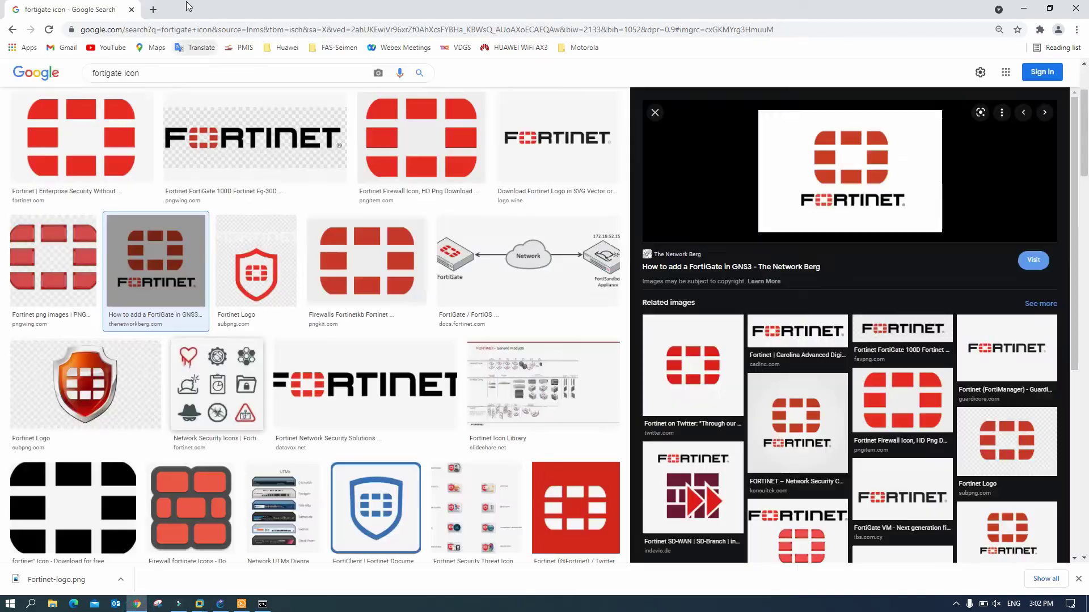
left_click(151, 10)
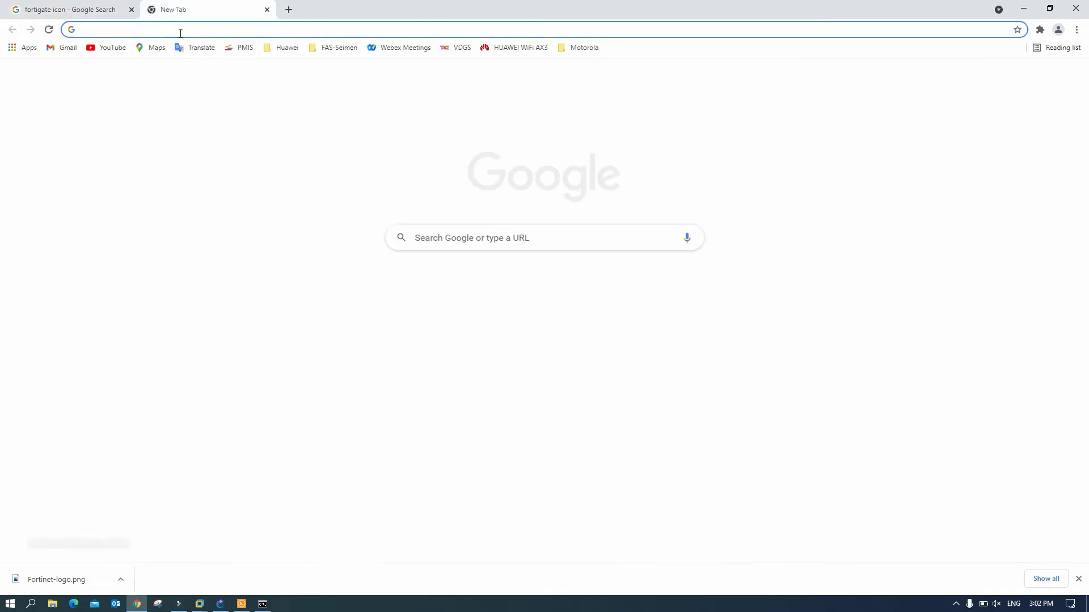
type("192.168.1.")
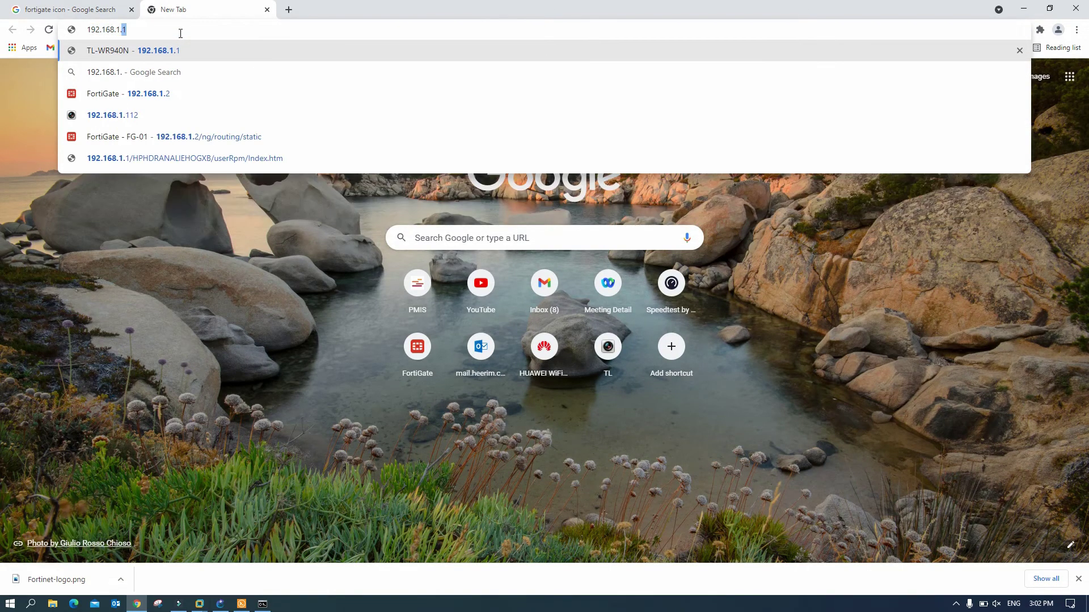
type("2")
key("Return")
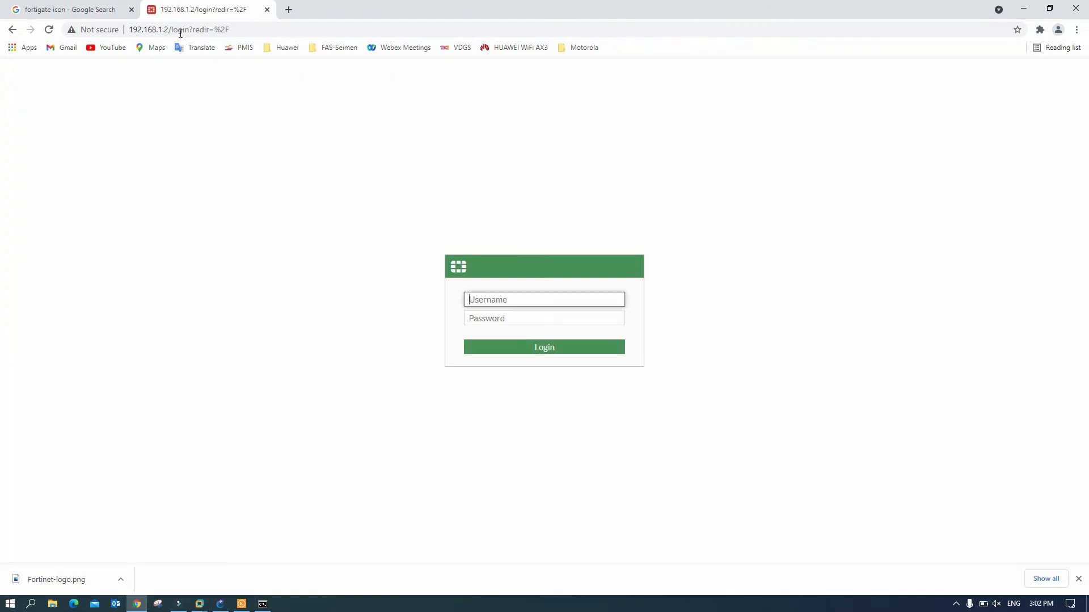
- Log in as admin with the account password and dismiss the release overview permanently
type("admin")
key("Return")
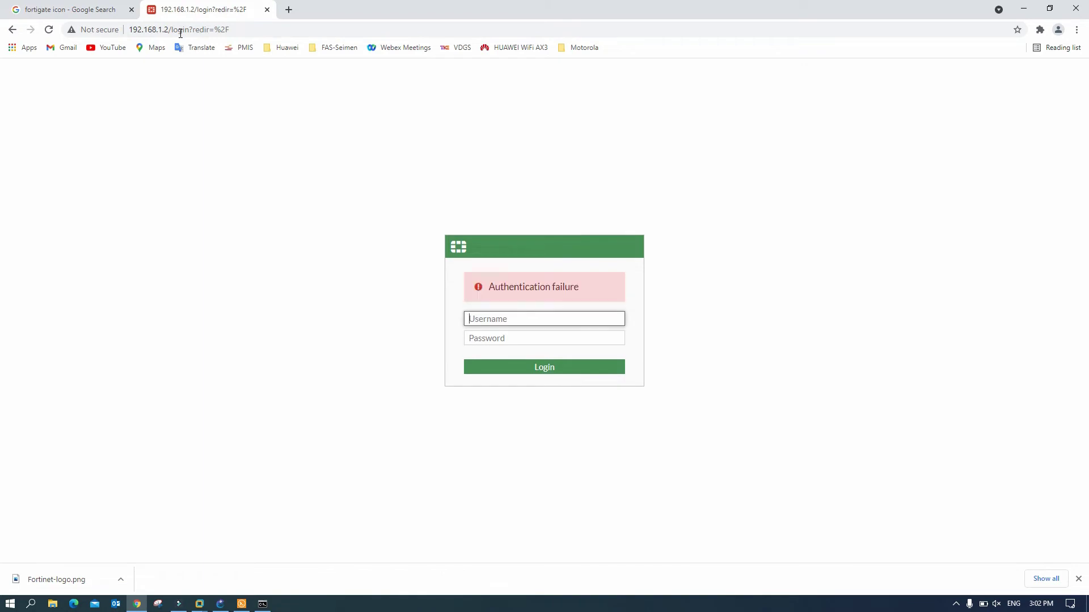
type("admin")
key("Tab")
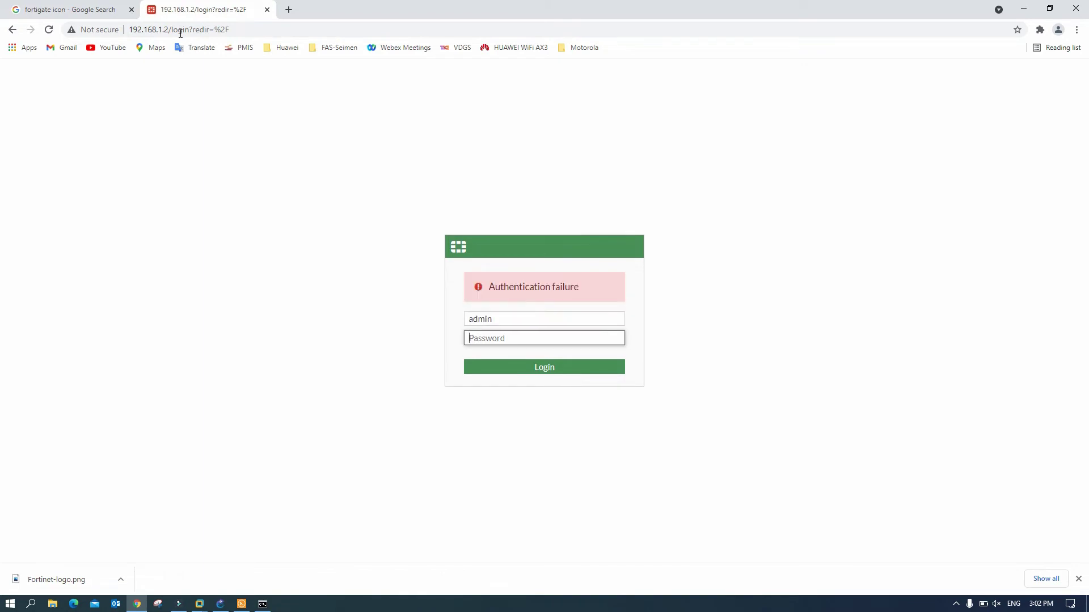
type("a")
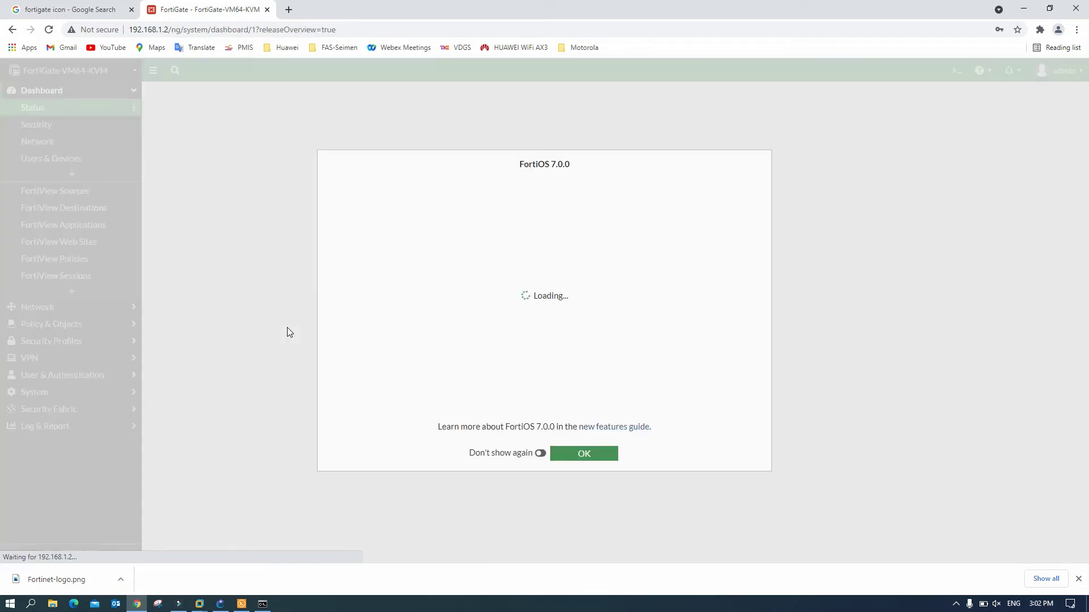
left_click(542, 454)
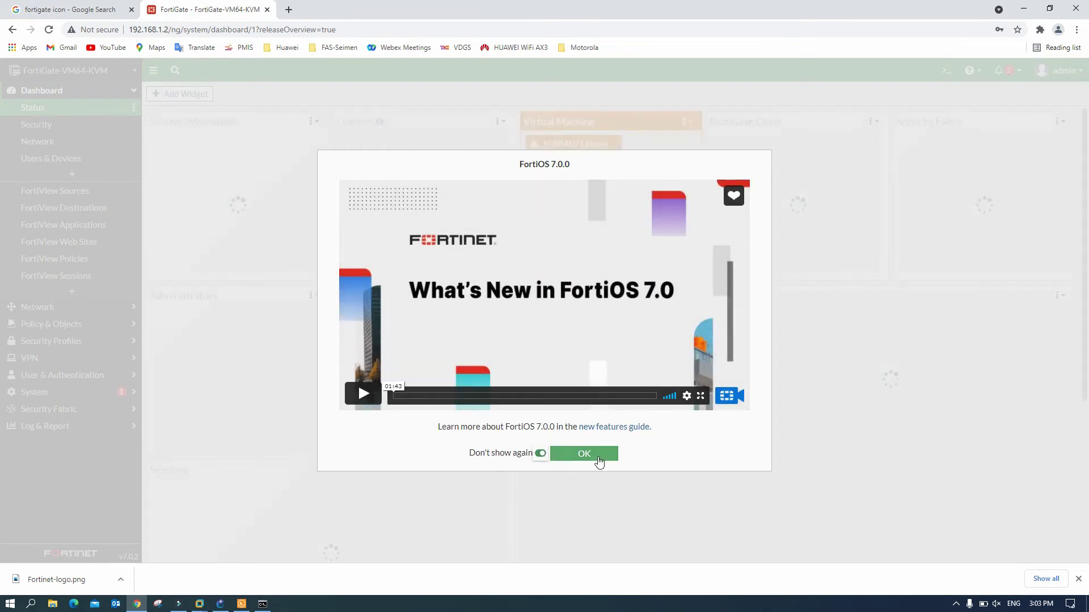
left_click(599, 460)
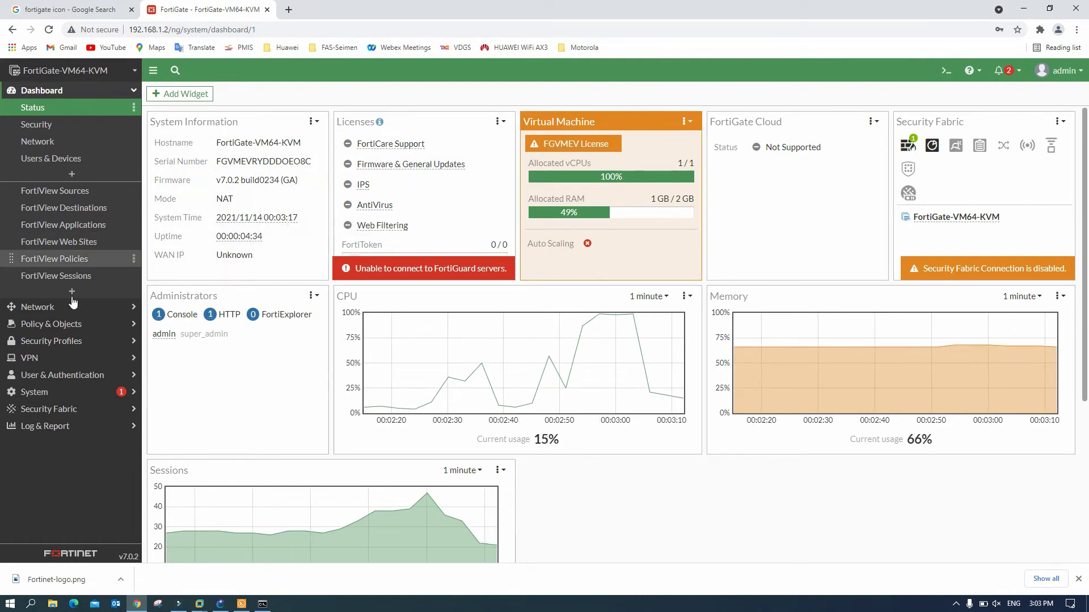
- View Network > Interfaces showing port1 at 192.168.1.2/255.255.255.0, then bring up the CLI Console
left_click(59, 310)
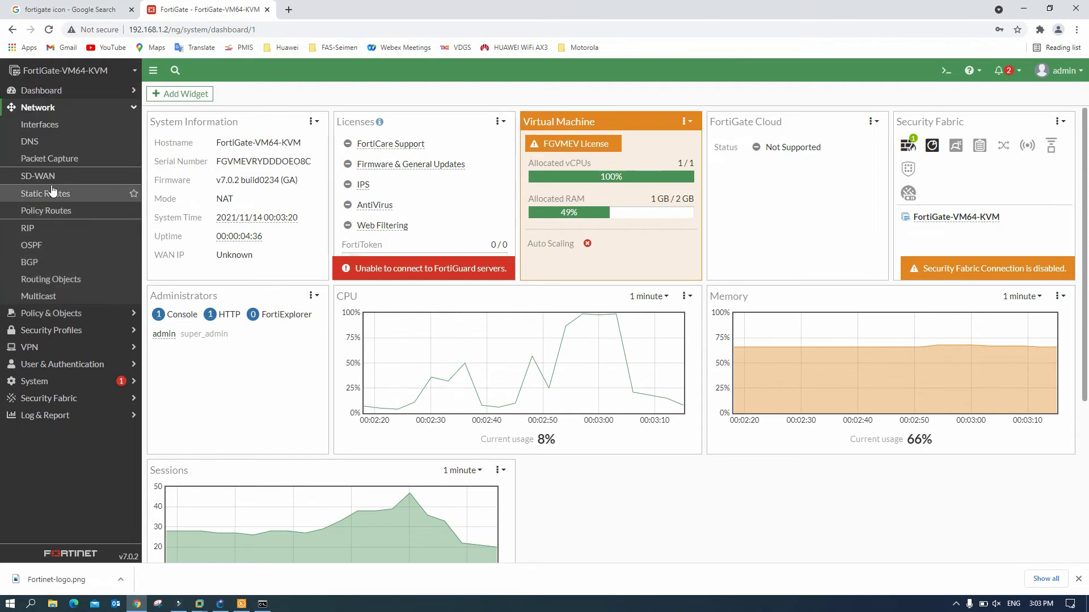
left_click(54, 128)
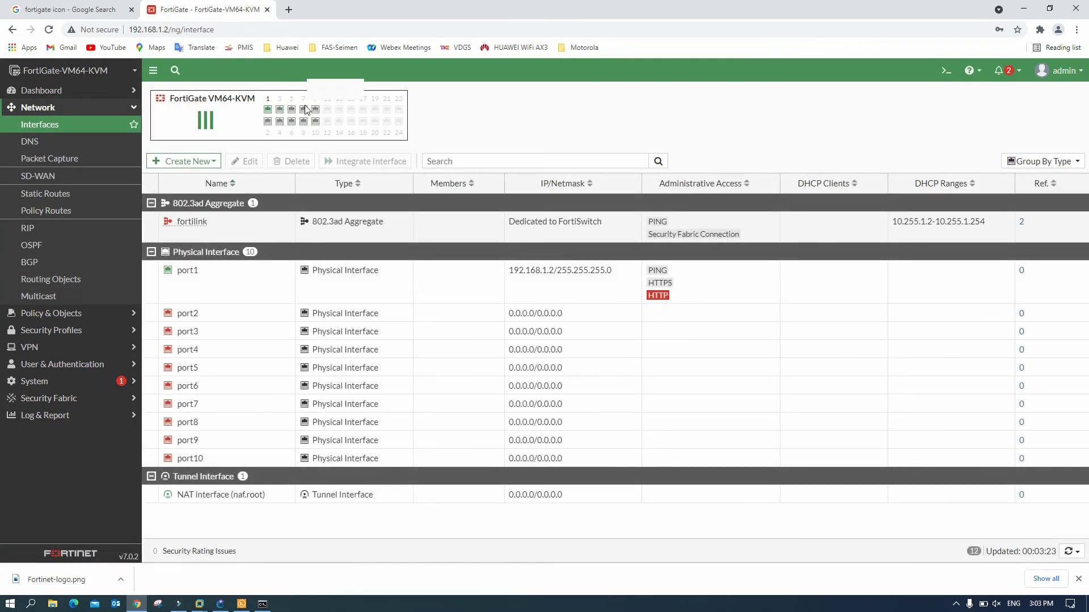
mouse_move(316, 133)
left_click(944, 70)
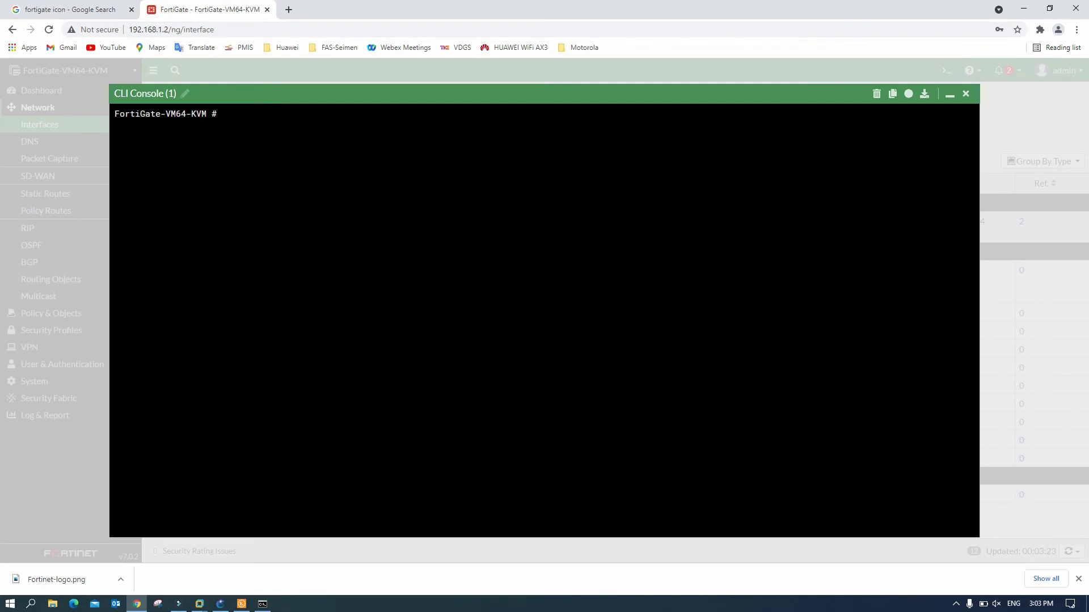
type("execute ping")
type("www.google")
key("BackSpace")
key("BackSpace")
key("BackSpace")
type("google.com")
key("Return")
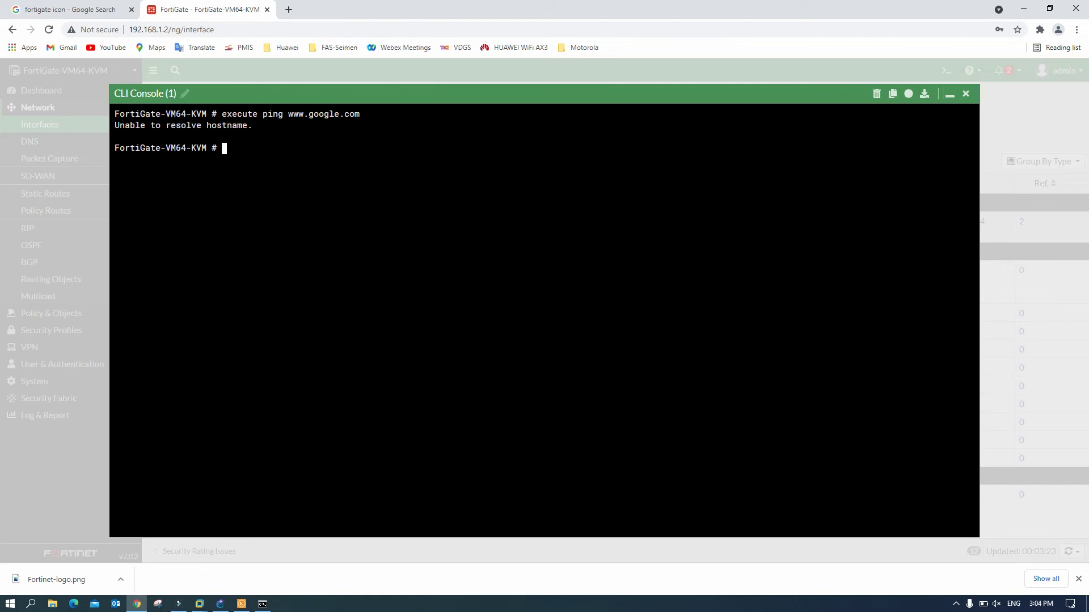
- Run execute ping 1.1.1.1 (all pings fail), then minimize the console and go to Static Routes
type("ping 1.1.1.1")
key("Return")
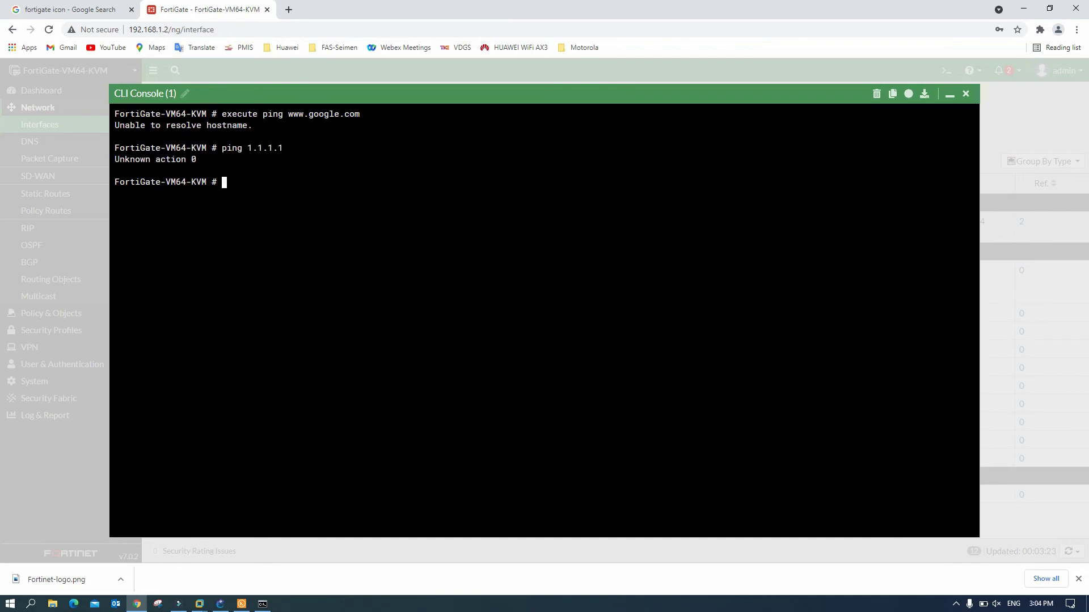
type("execute ping 1.1.1.1")
key("Return")
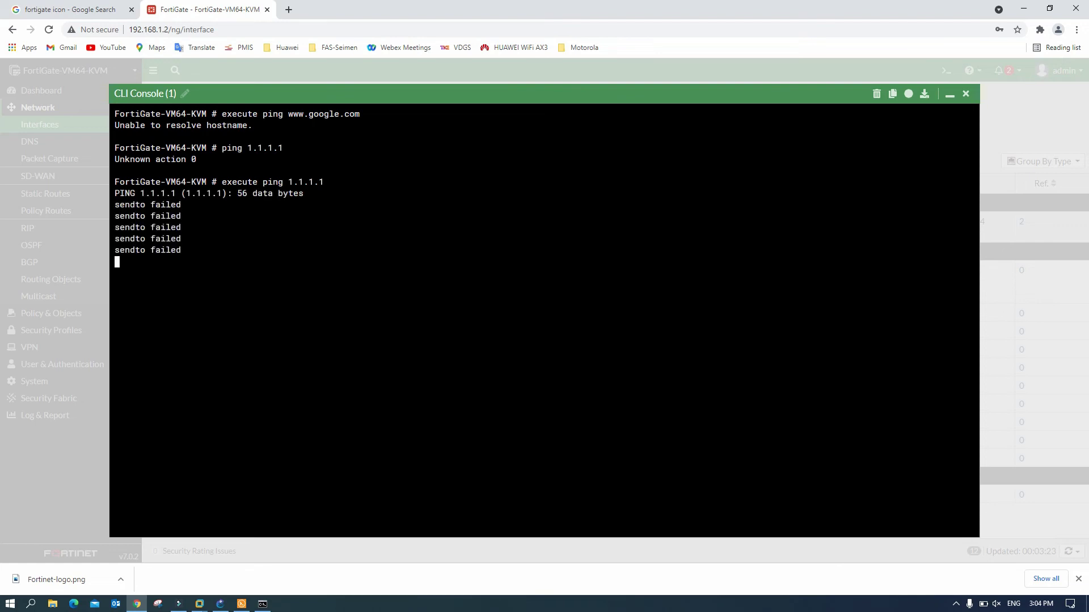
left_click(950, 94)
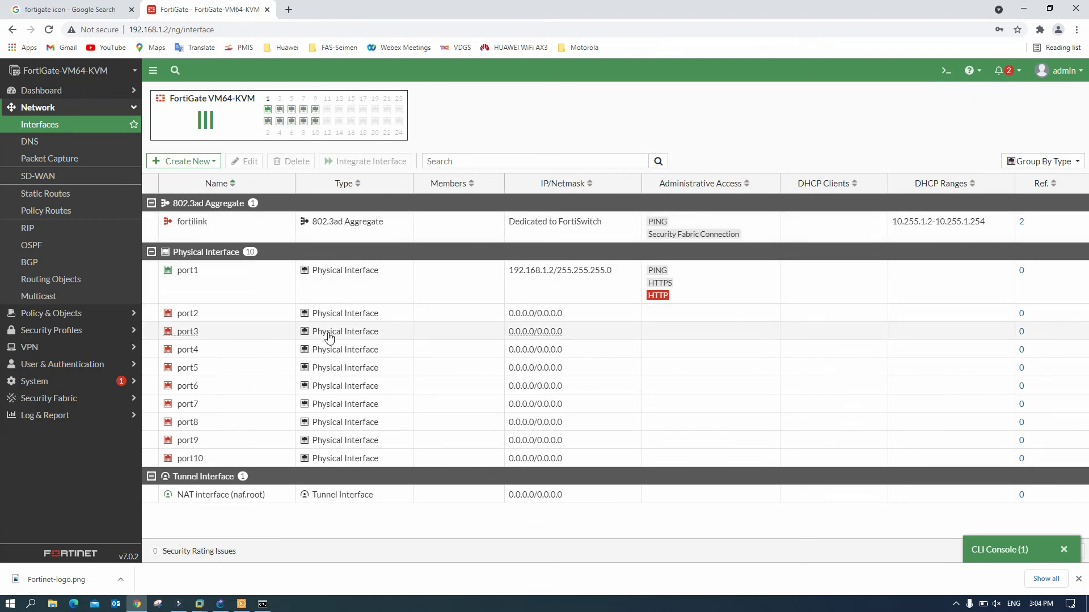
left_click(55, 195)
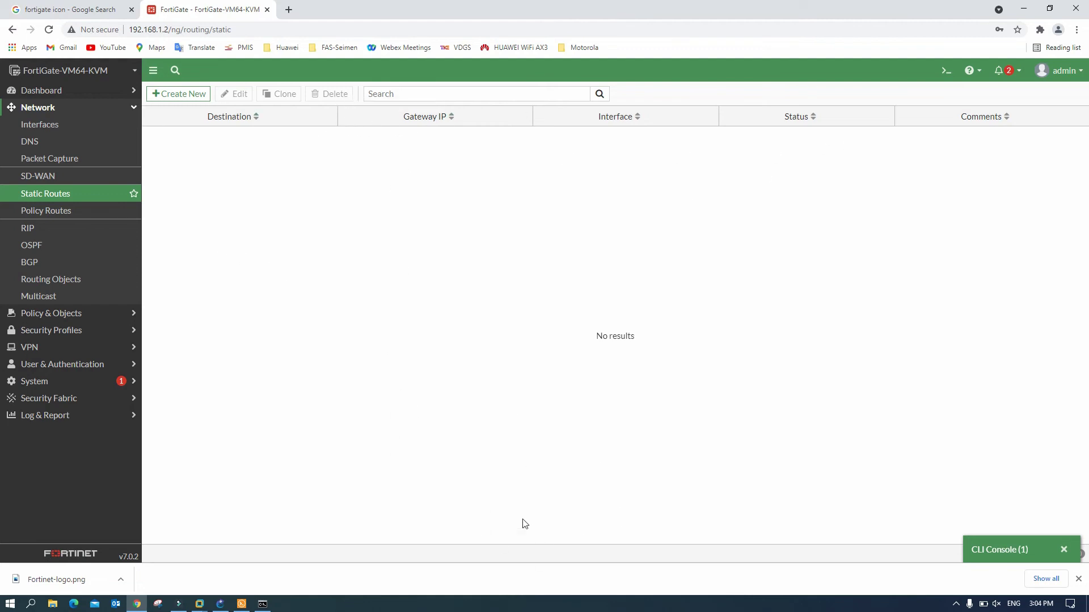
- Create a static route 0.0.0.0/0 with gateway 192.168.1.1 on interface port1
left_click(956, 604)
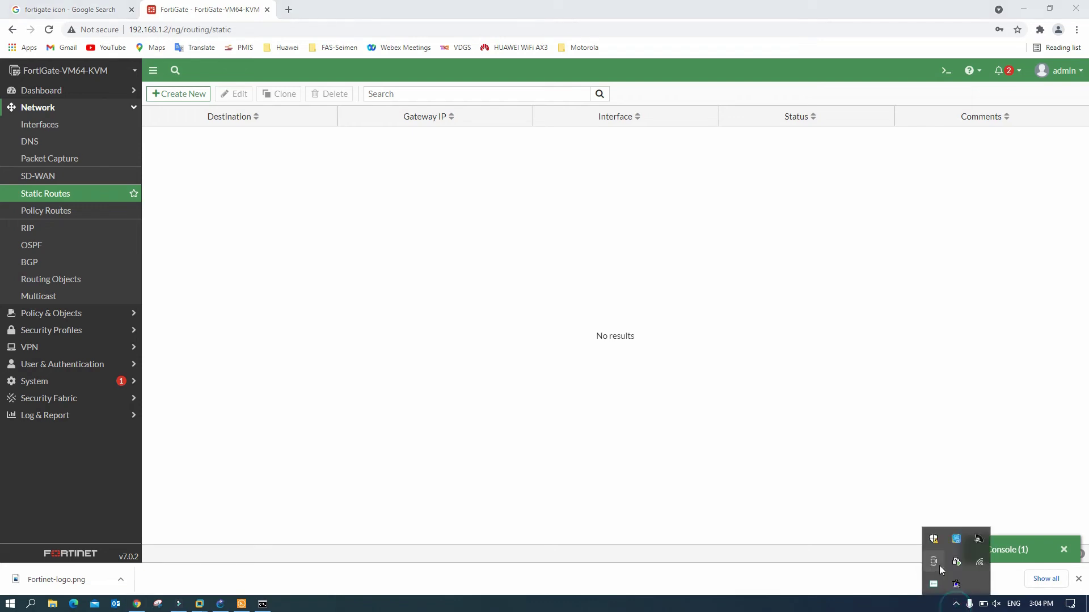
left_click(393, 317)
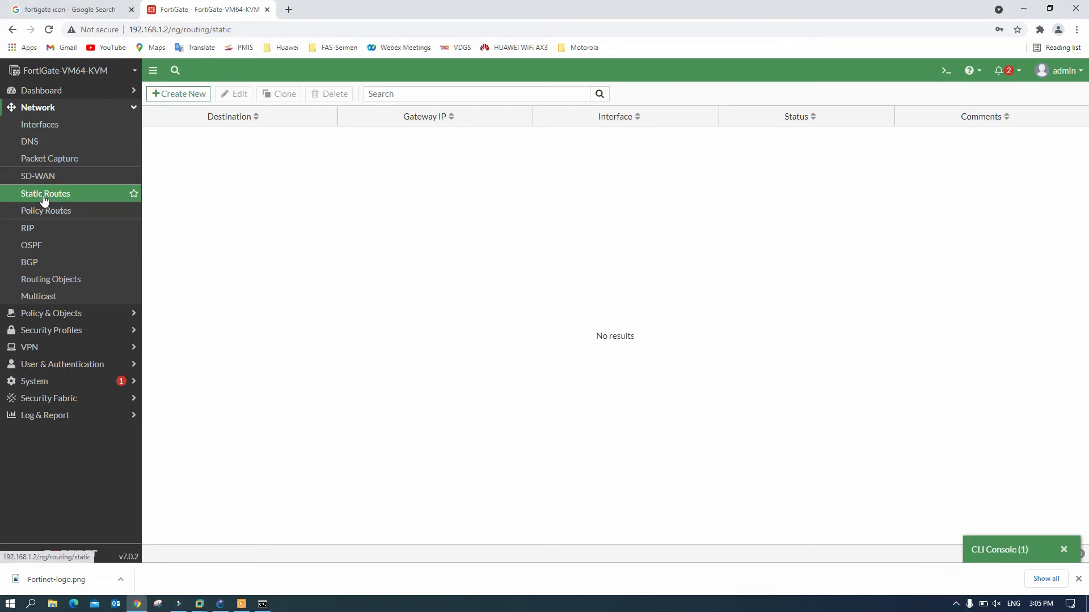
left_click(189, 96)
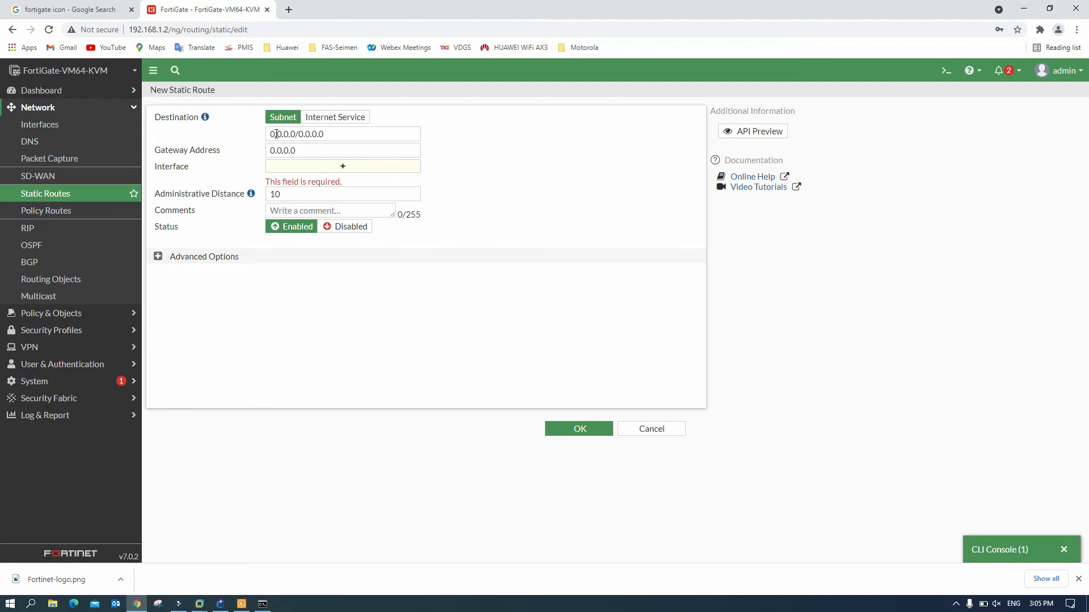
left_click_drag(303, 149, 245, 149)
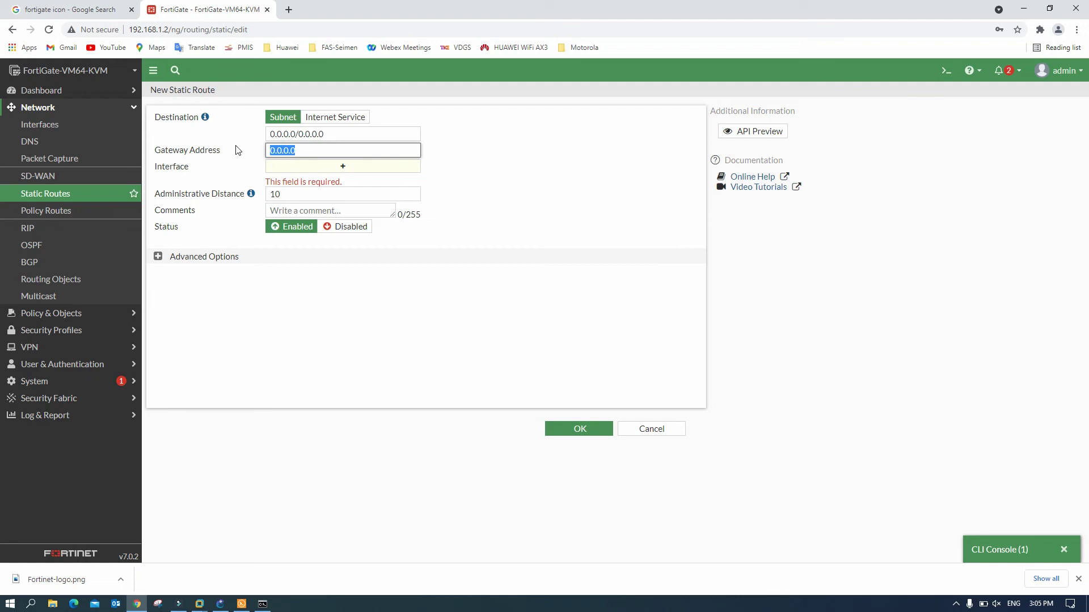
type("192.168.1.1")
left_click(343, 166)
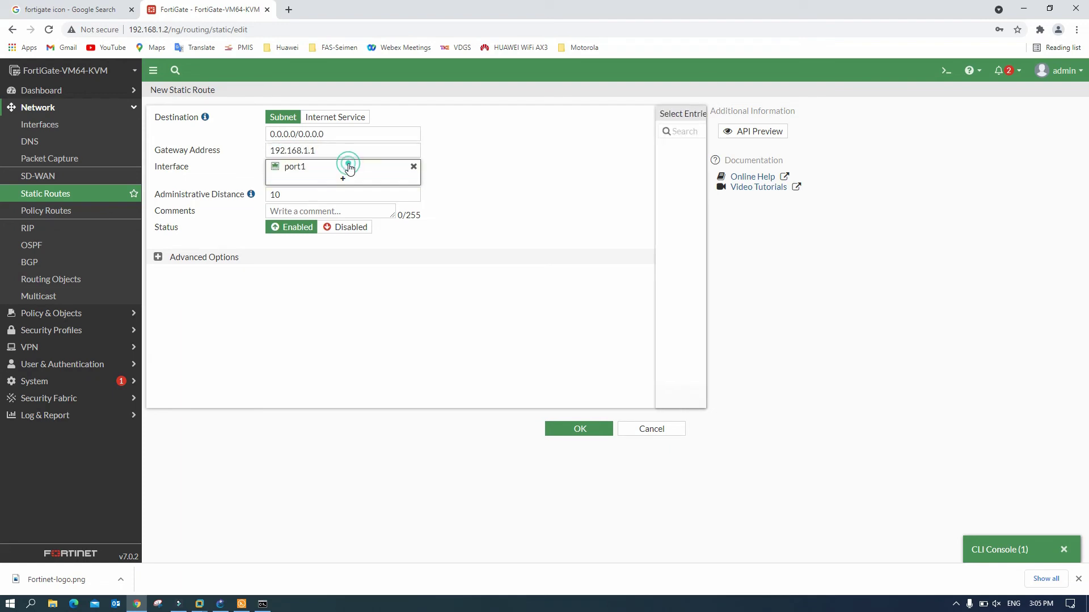
left_click(289, 170)
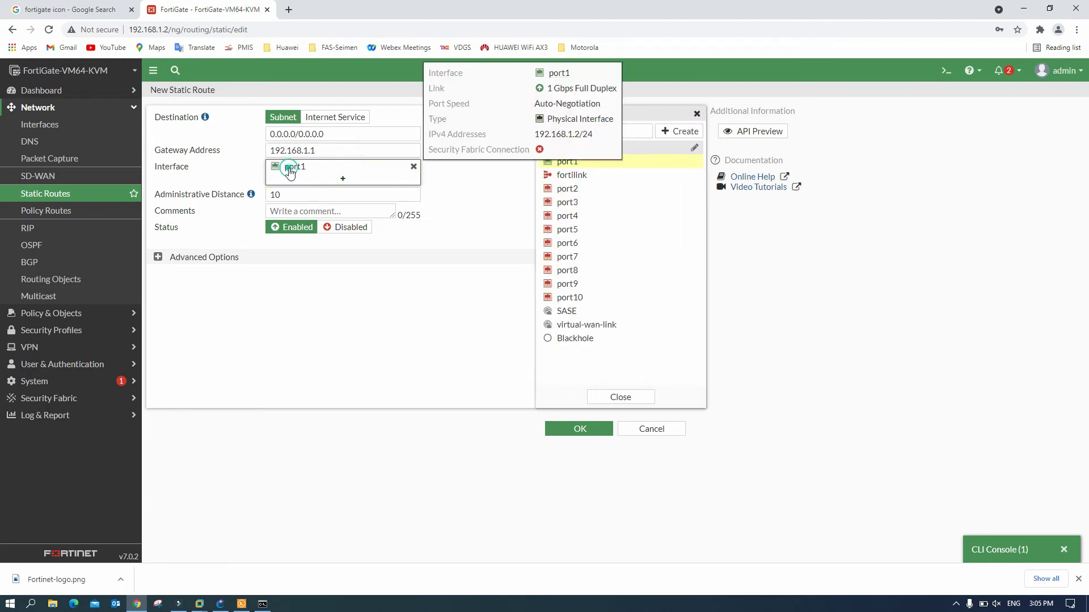
left_click(478, 193)
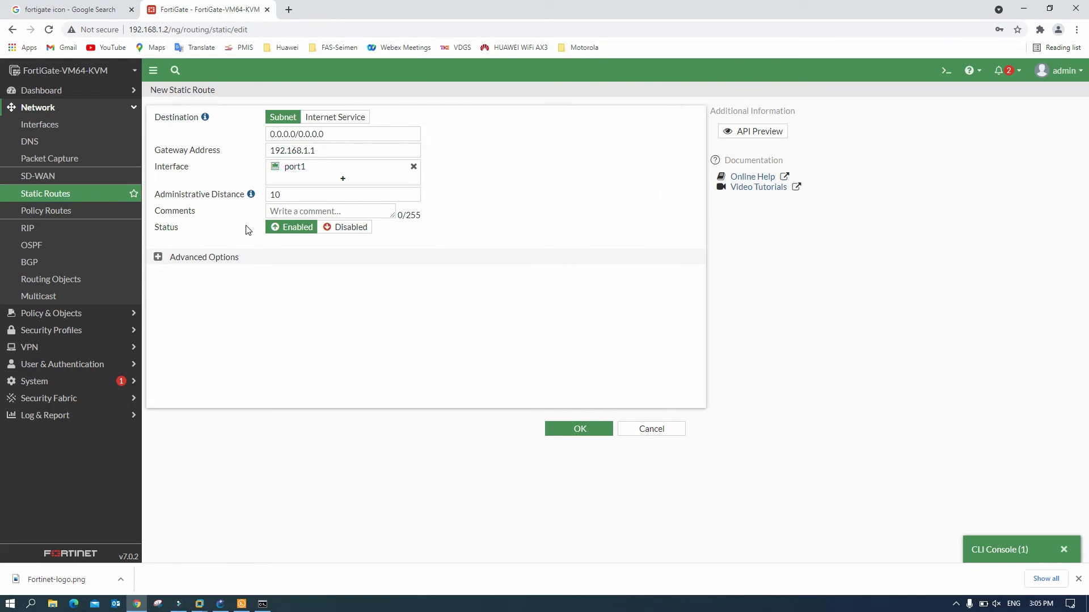
left_click(566, 435)
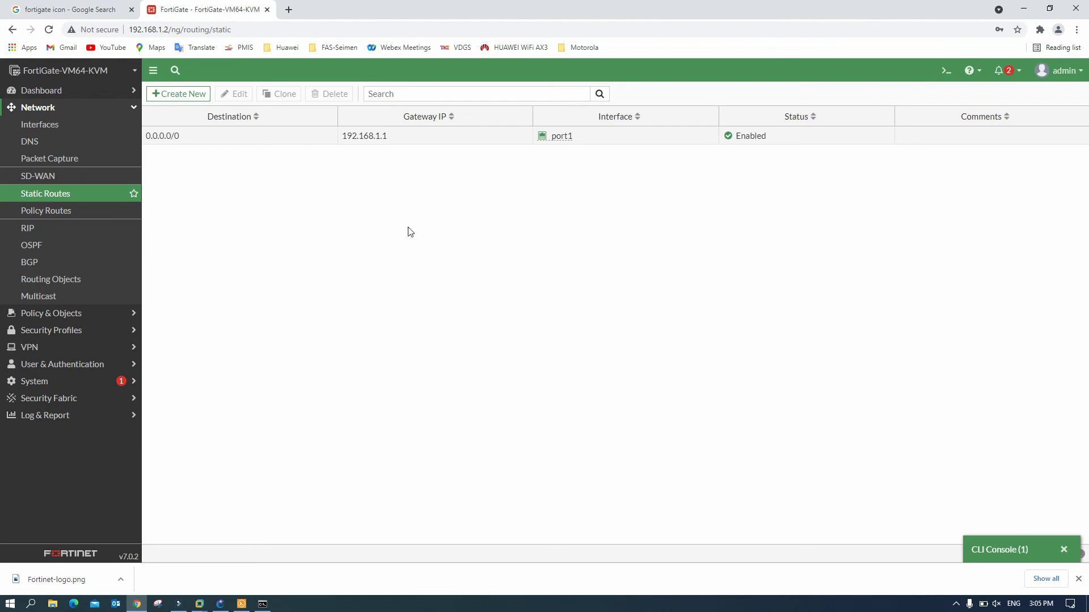
- Return to the status dashboard and run execute ping 1.1.1.1, which now succeeds
left_click(40, 91)
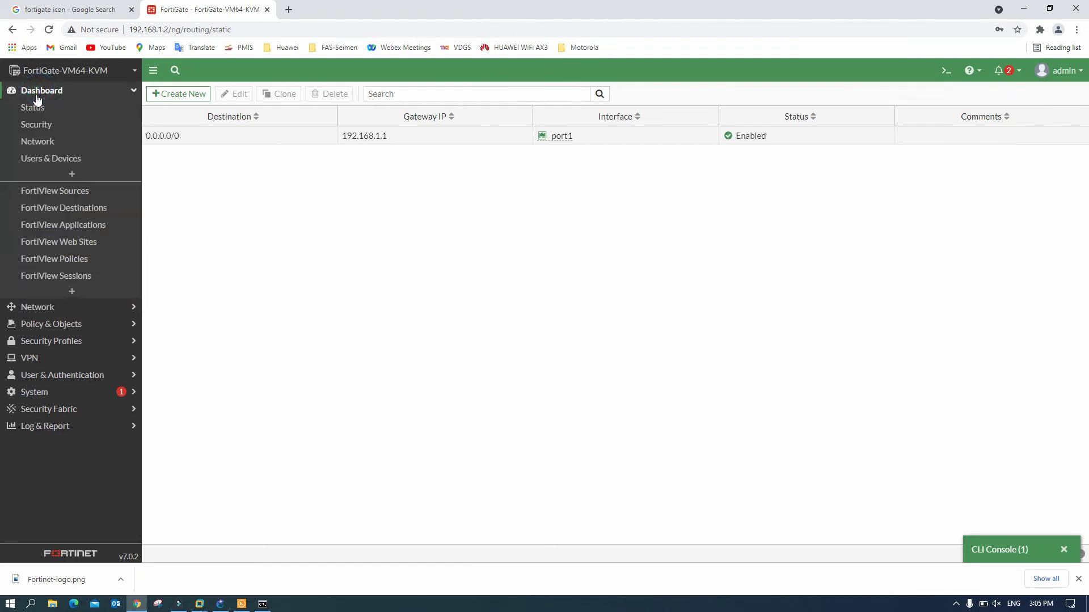
left_click(37, 107)
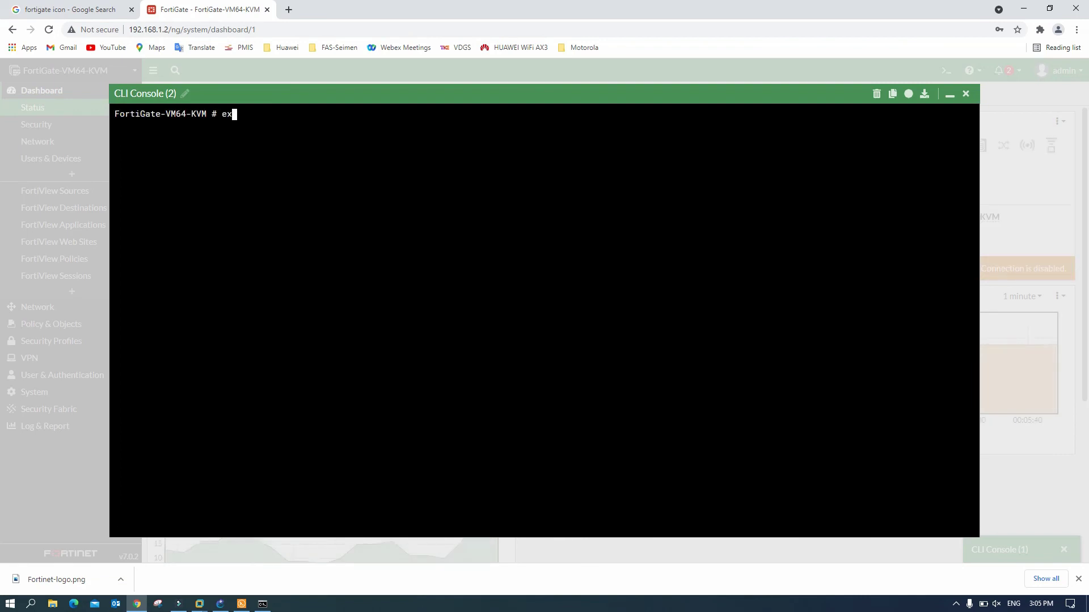
key("Tab")
type("ping ")
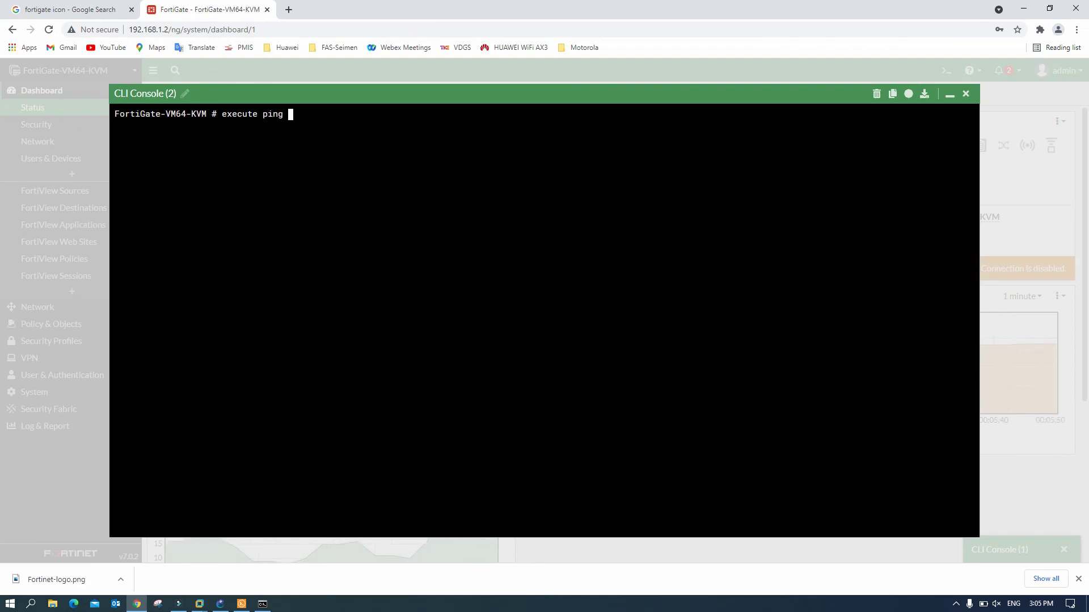
type("1.1.1.1")
key("Return")
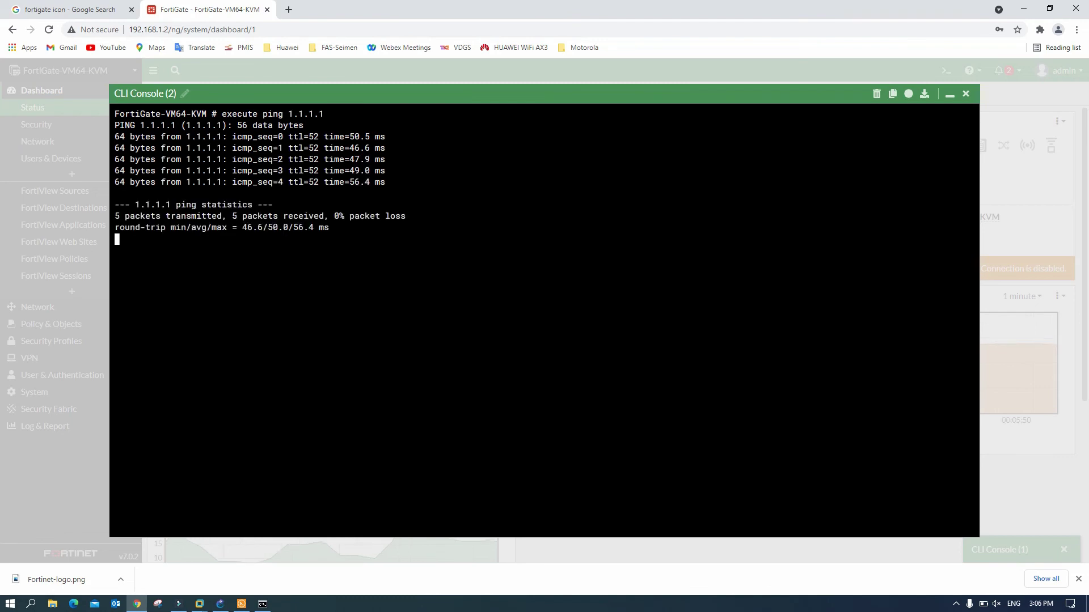
- Run execute ping youtube.com with 0% loss, then close the CLI console
type("ping")
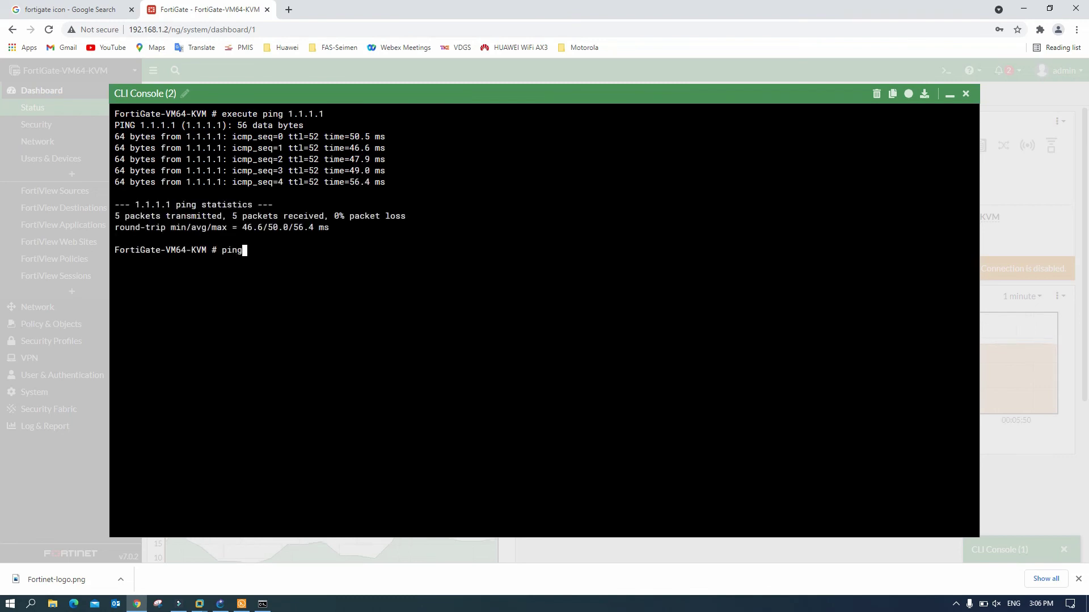
key("BackSpace")
key("BackSpace")
key("BackSpace")
key("BackSpace")
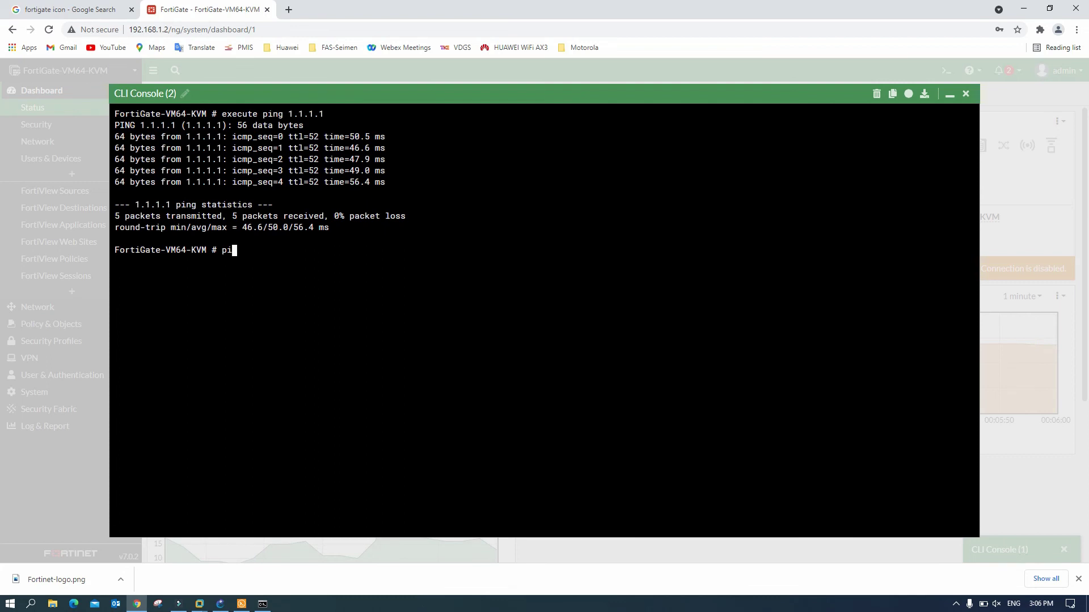
type("exe")
key("Tab")
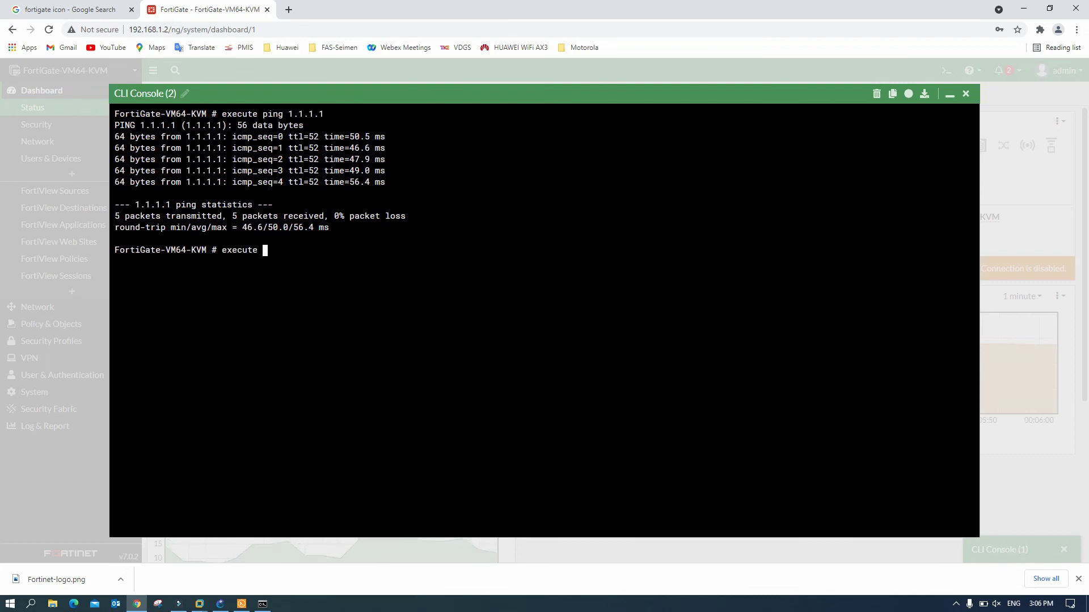
type("ping ")
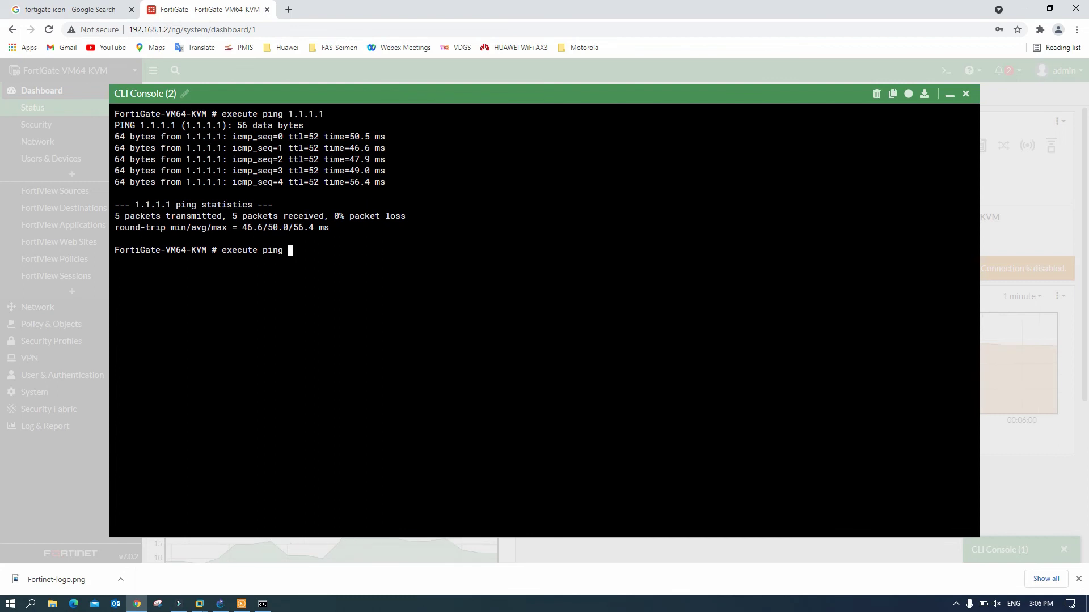
type("youtube.com")
key("Return")
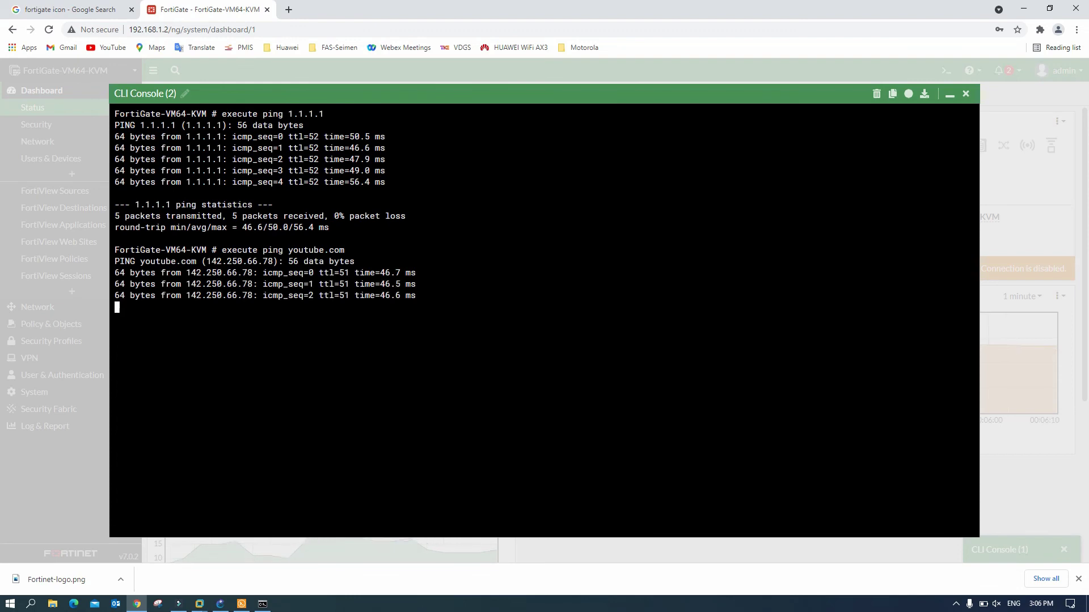
left_click(966, 95)
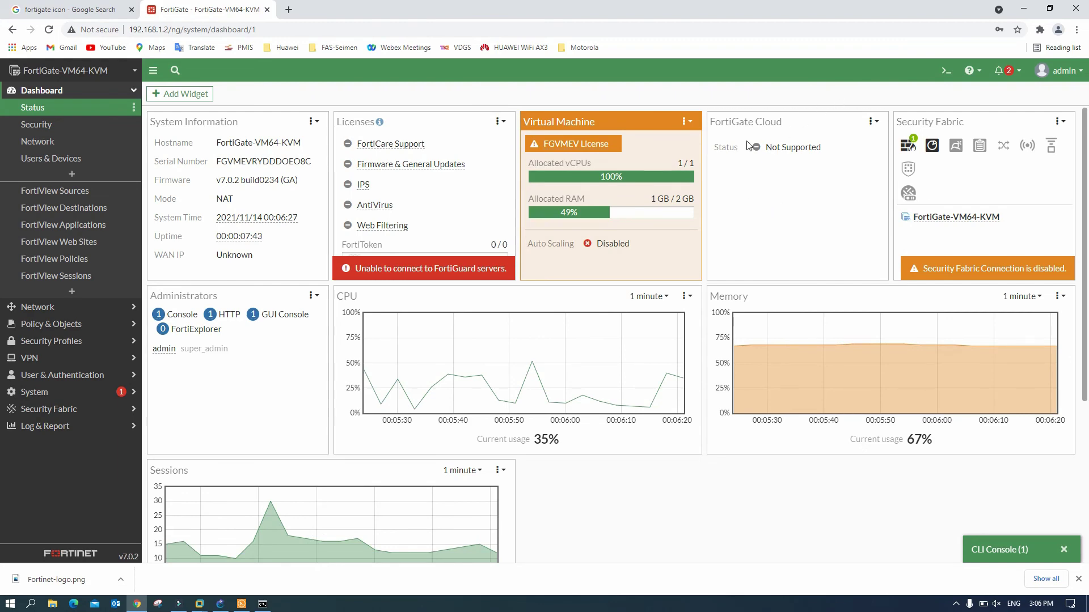
- Minimize Chrome and Solar-PuTTY to review the FortiGate-to-Internet topology in GNS3
left_click(1023, 8)
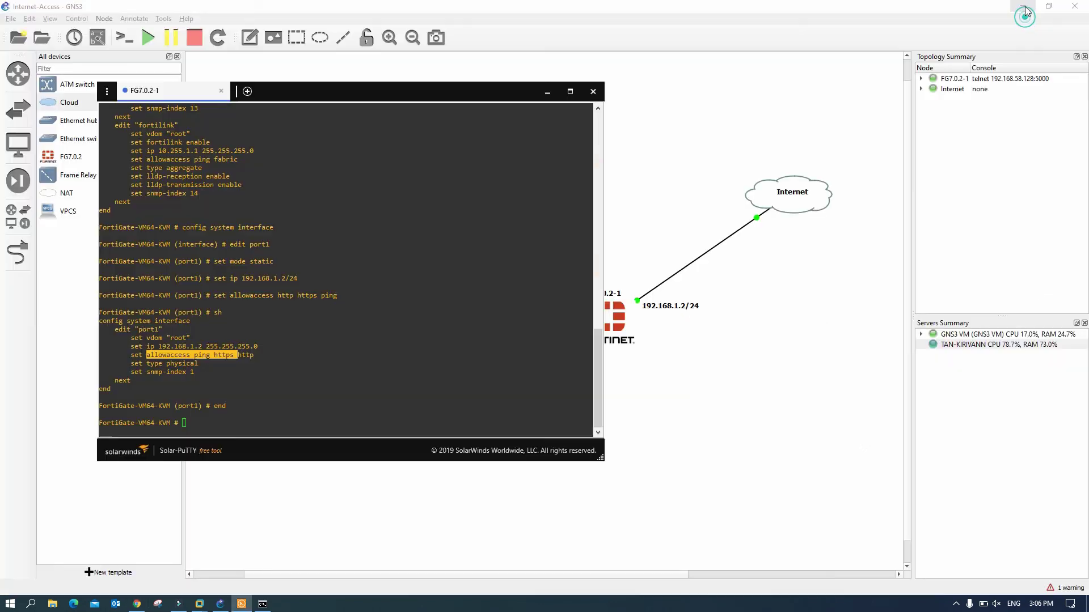
left_click(545, 92)
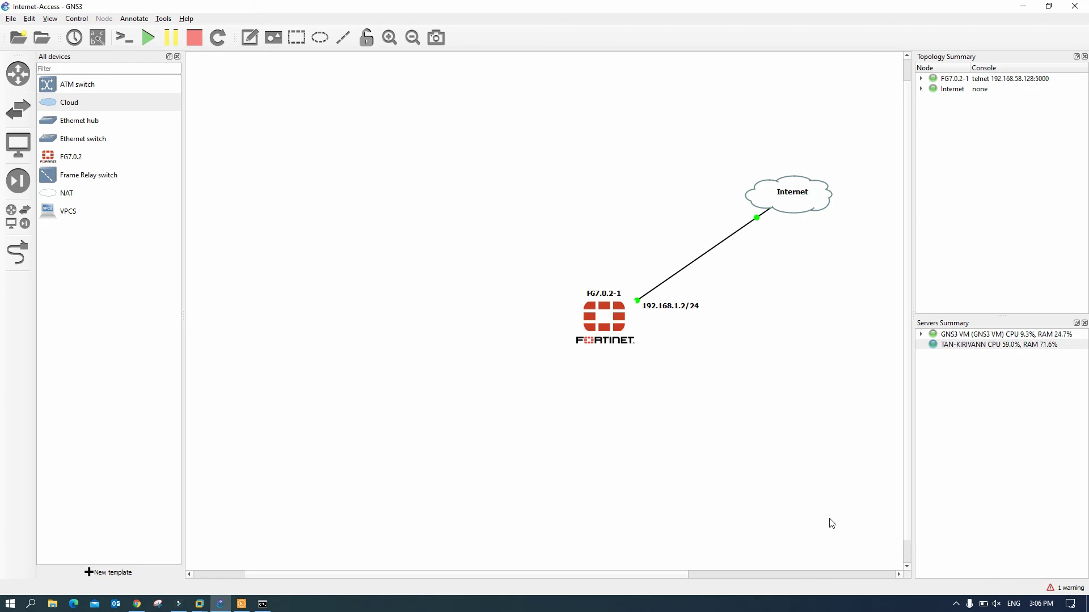
scroll(905, 431, "down", 1)
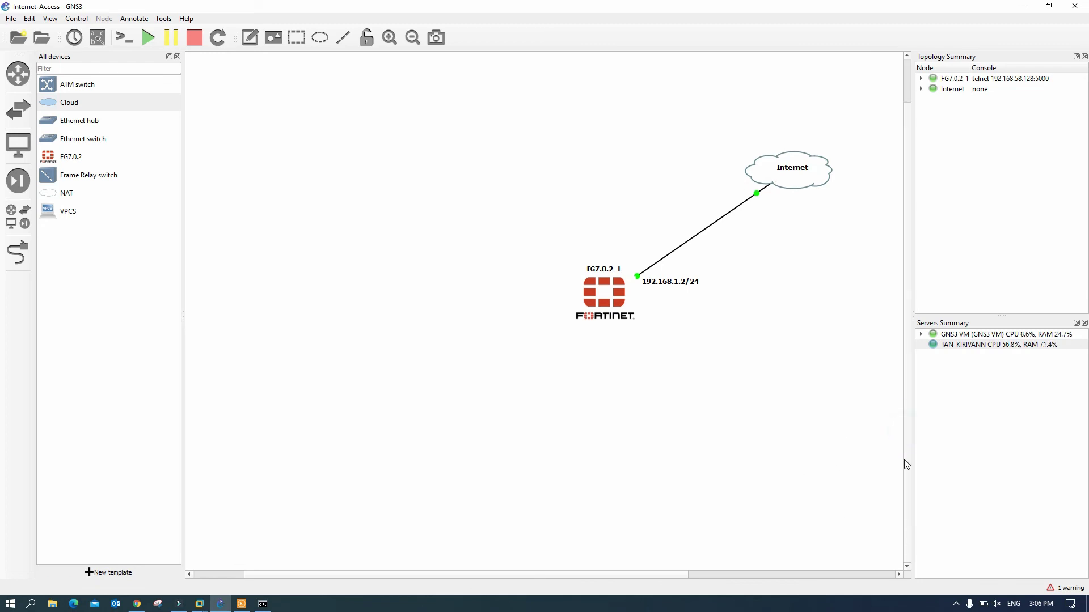
scroll(768, 263, "up", 1)
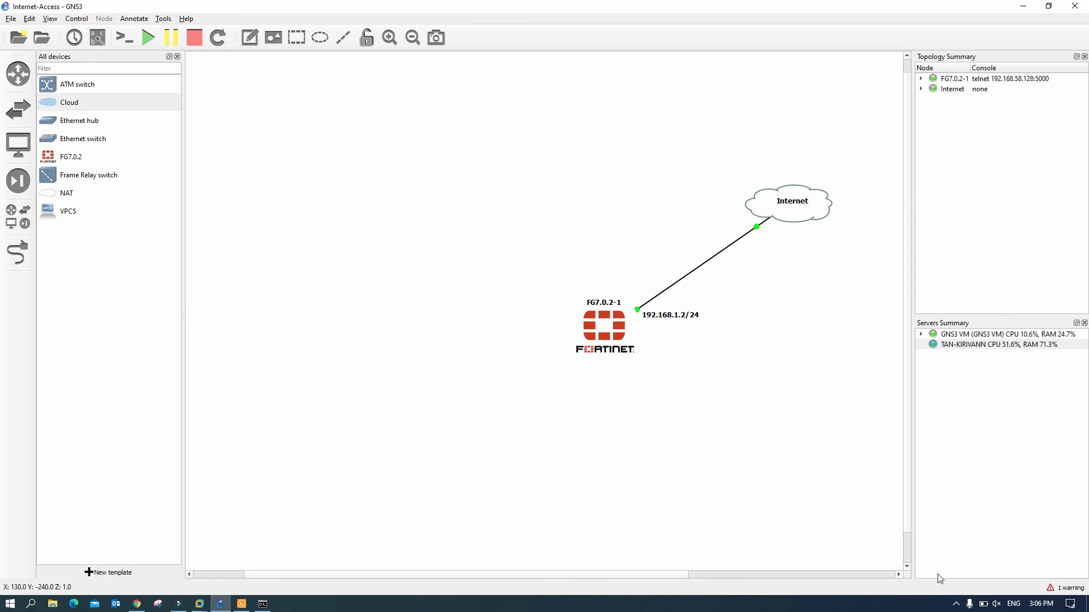
left_click(955, 604)
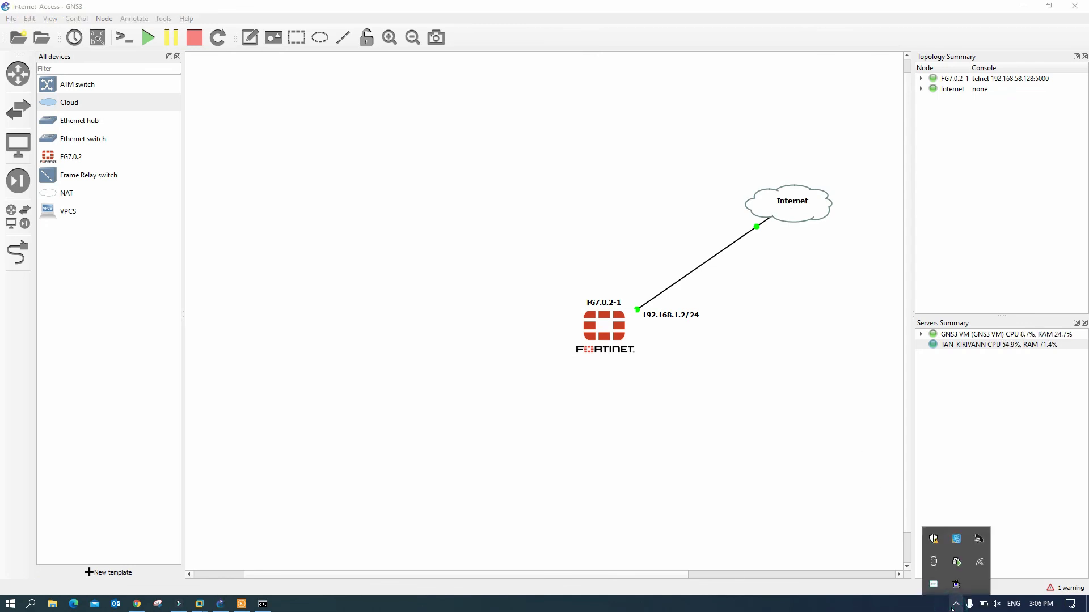
left_click(802, 457)
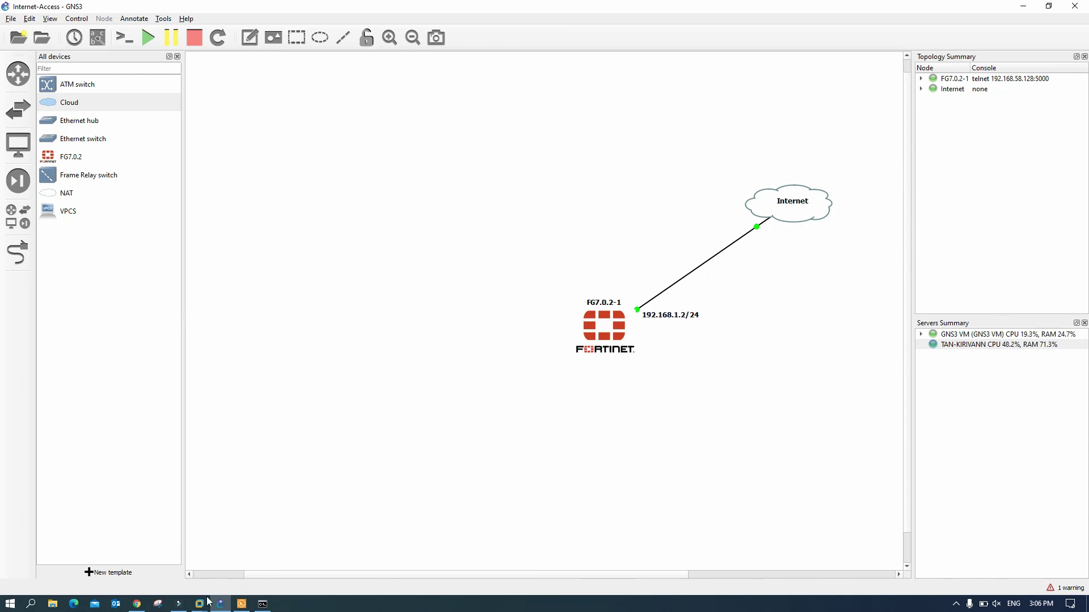
mouse_move(206, 602)
left_click(226, 550)
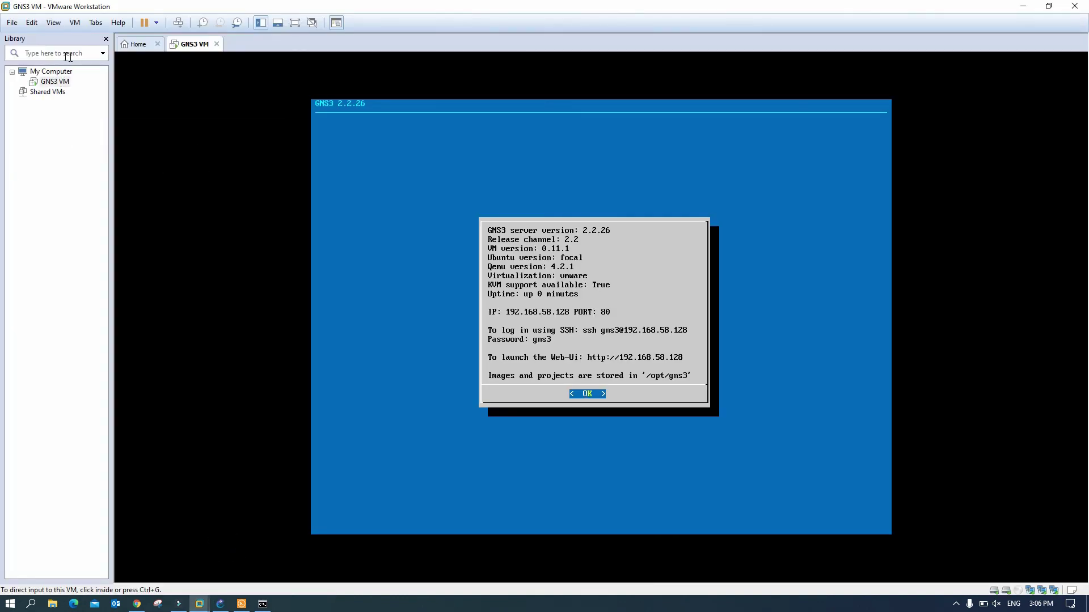
left_click(75, 23)
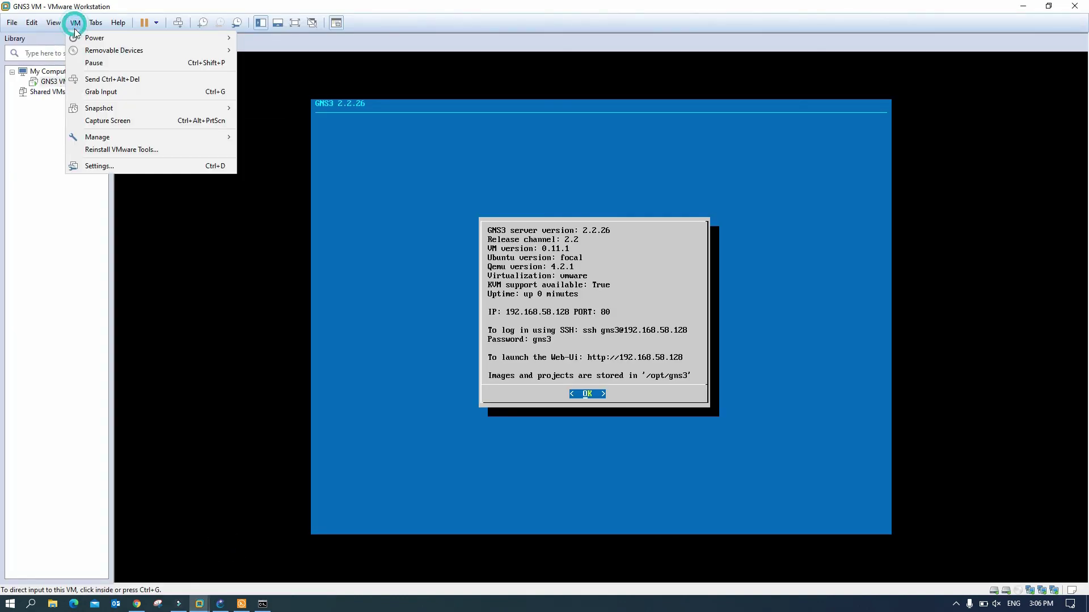
left_click(105, 166)
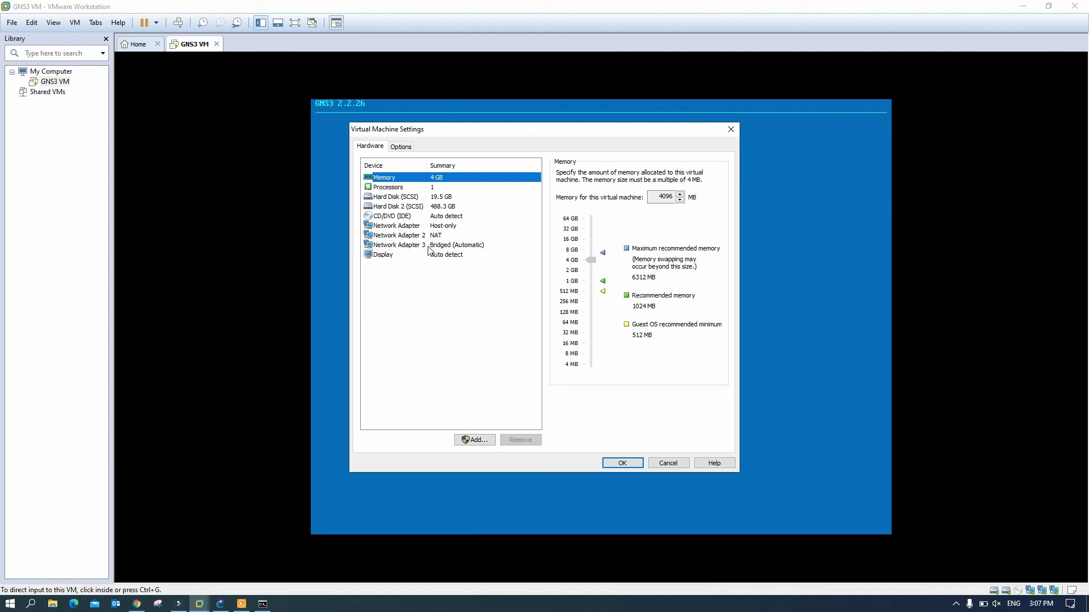
left_click(426, 245)
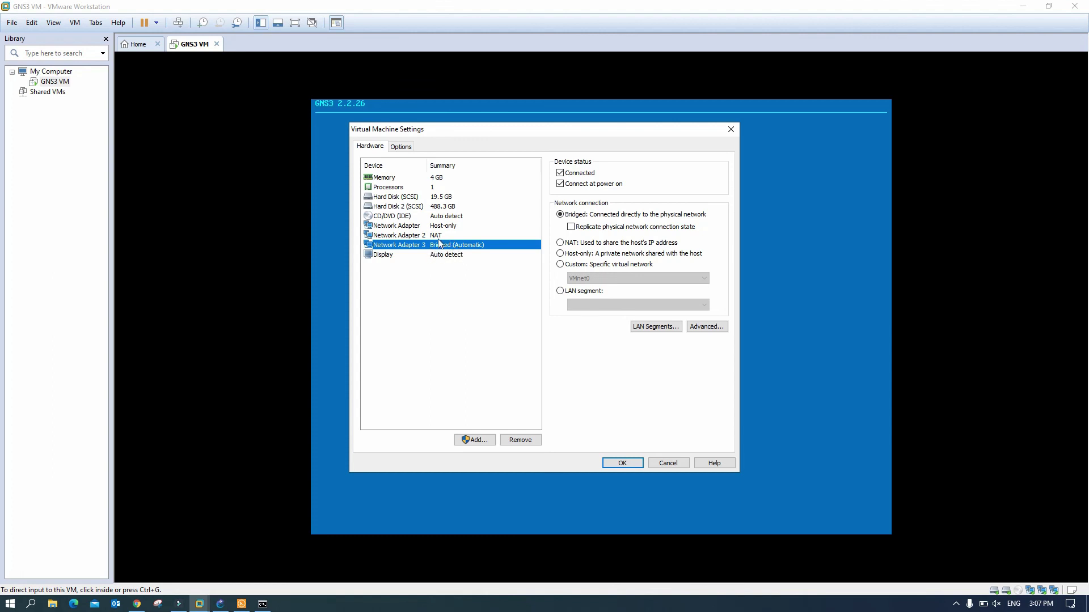
left_click(669, 463)
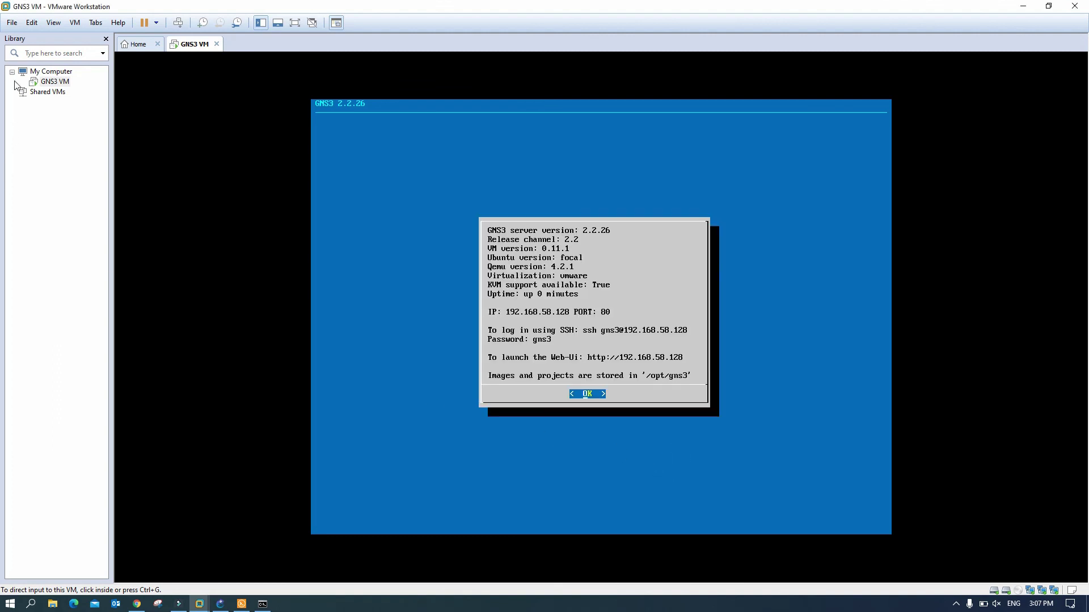
left_click(30, 23)
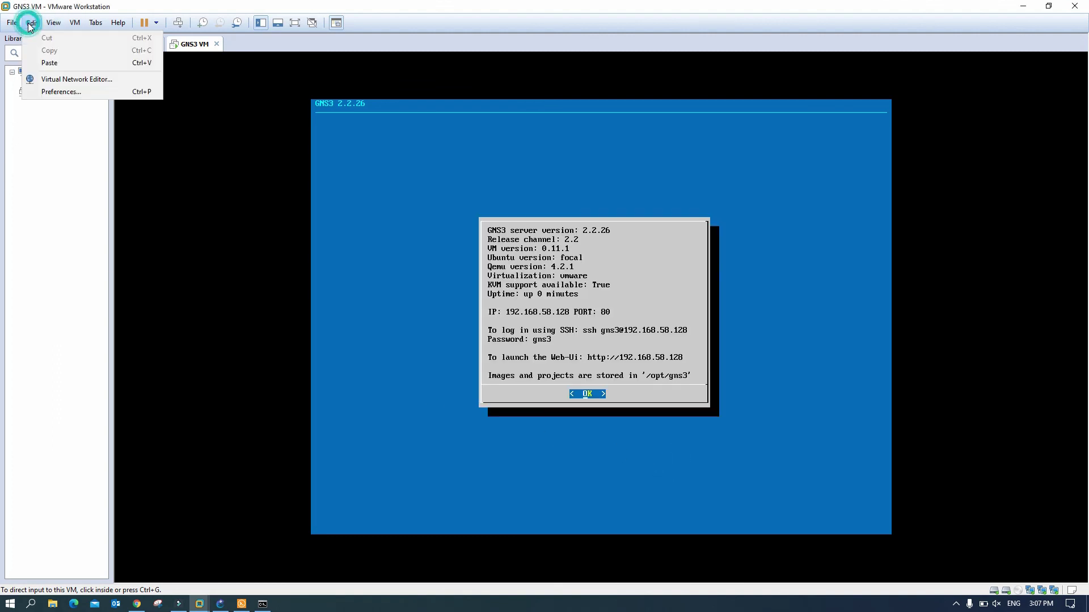
left_click(67, 80)
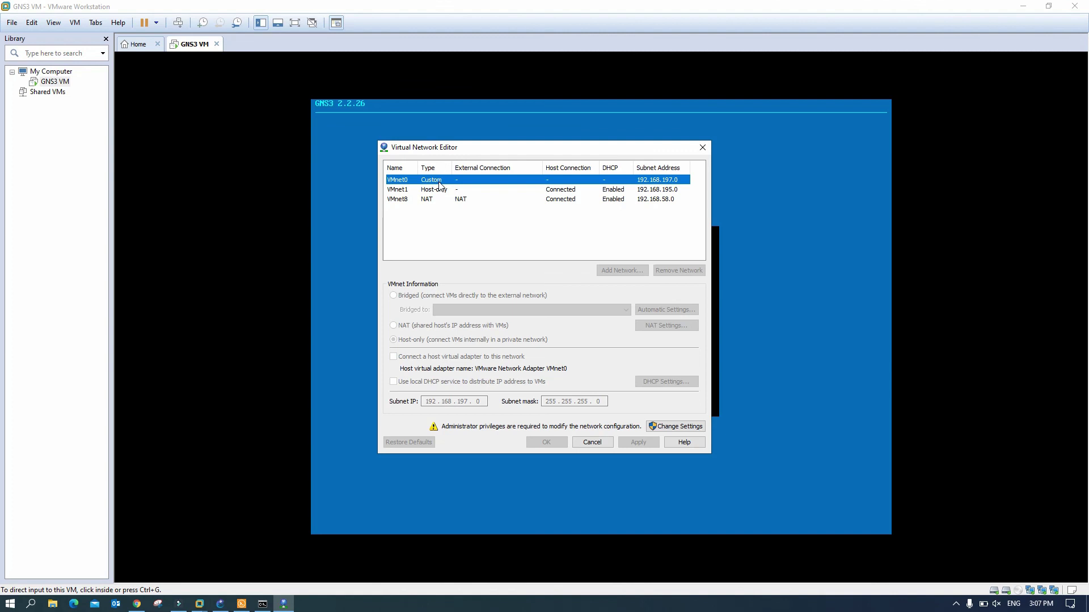
left_click(671, 428)
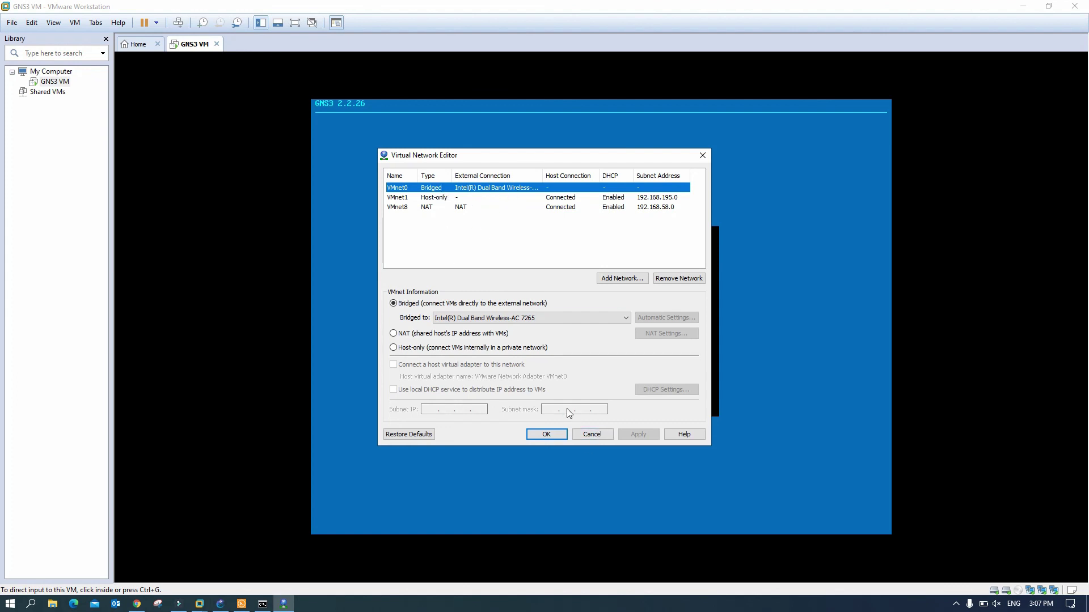
left_click(592, 435)
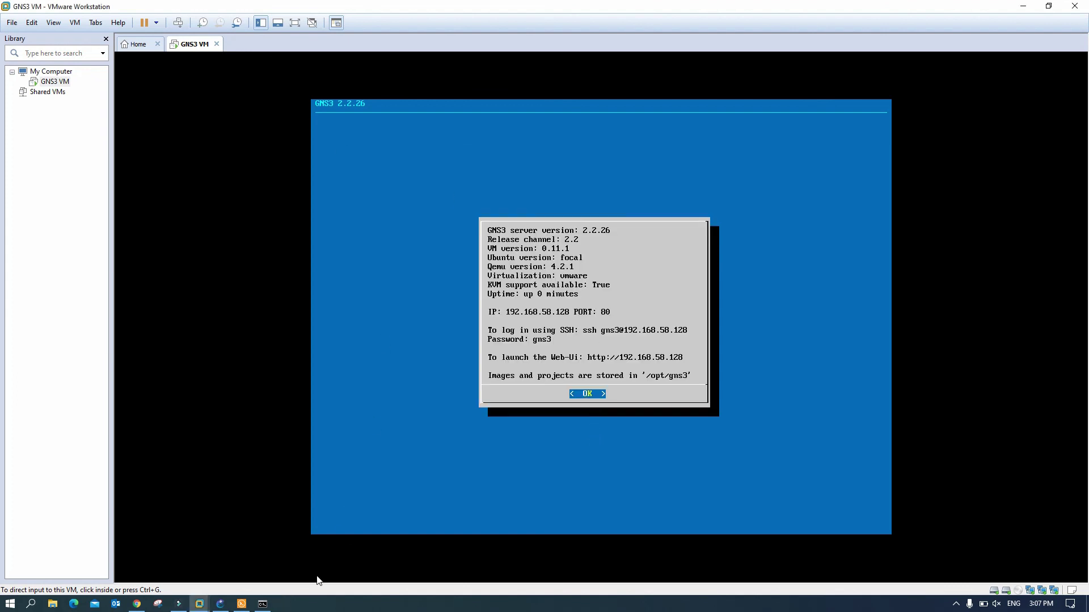
- Bring the GNS3 Internet-Access project with FG7.0.2-1 and the Internet cloud to the front
left_click(220, 607)
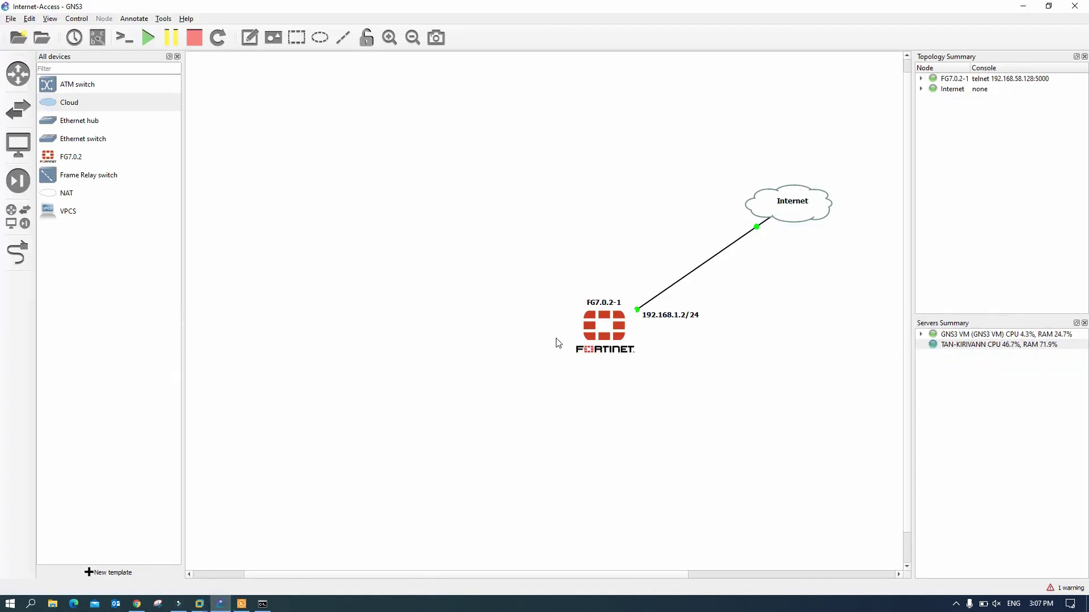